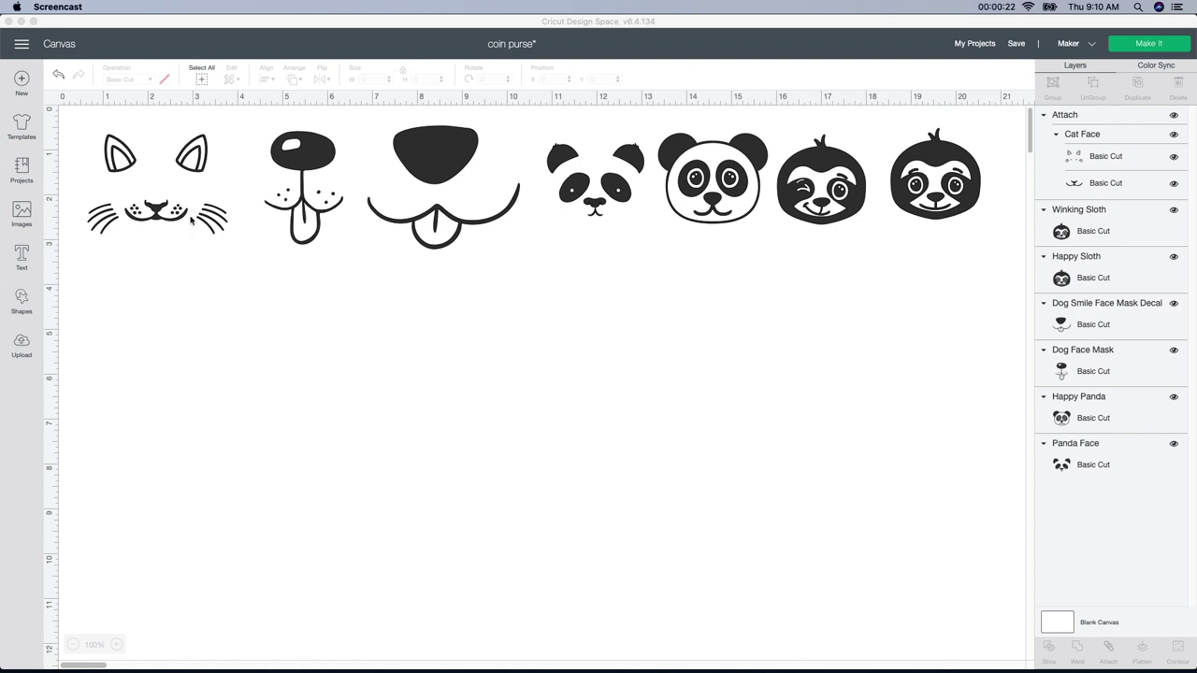
Open the full image library and filter it to Cricut Access images instead of uploaded ones
{"action": "left_click", "coordinate": [25, 349]}
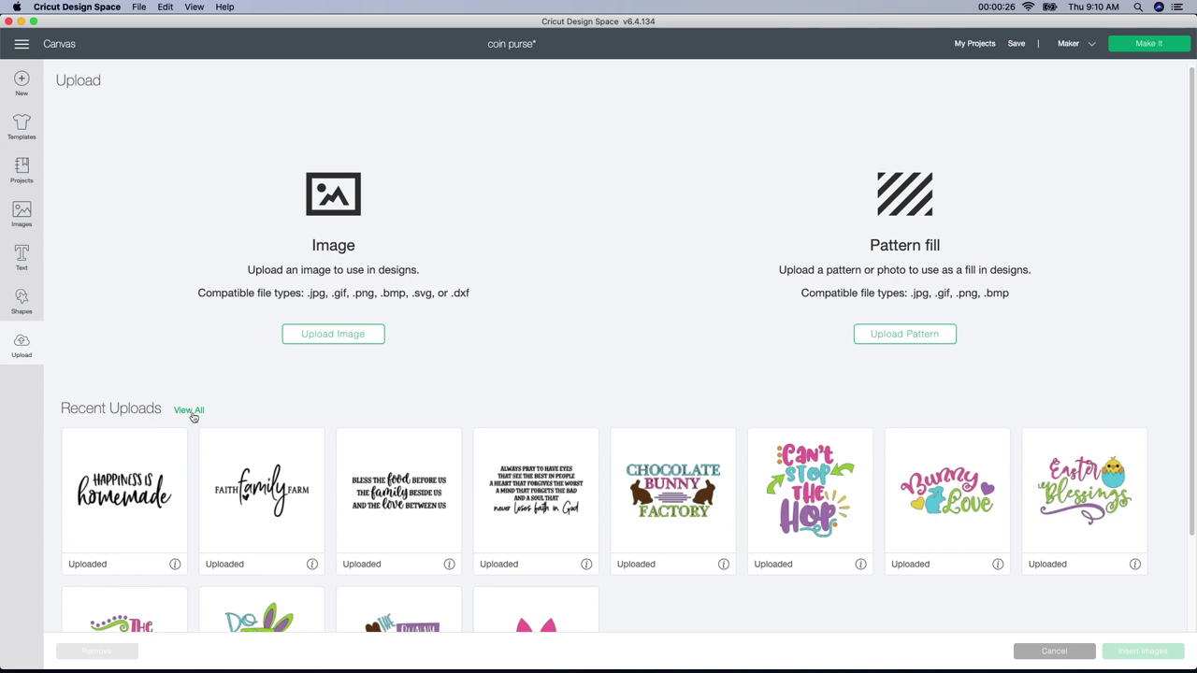
{"action": "left_click", "coordinate": [189, 411]}
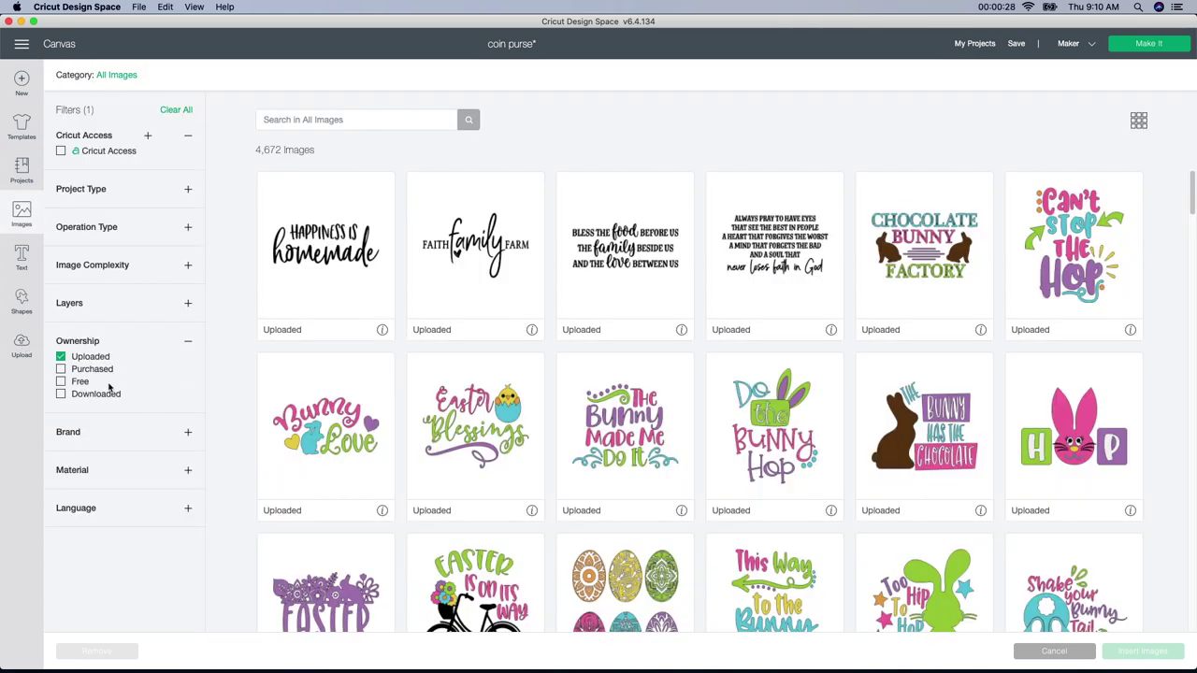
{"action": "left_click", "coordinate": [62, 359]}
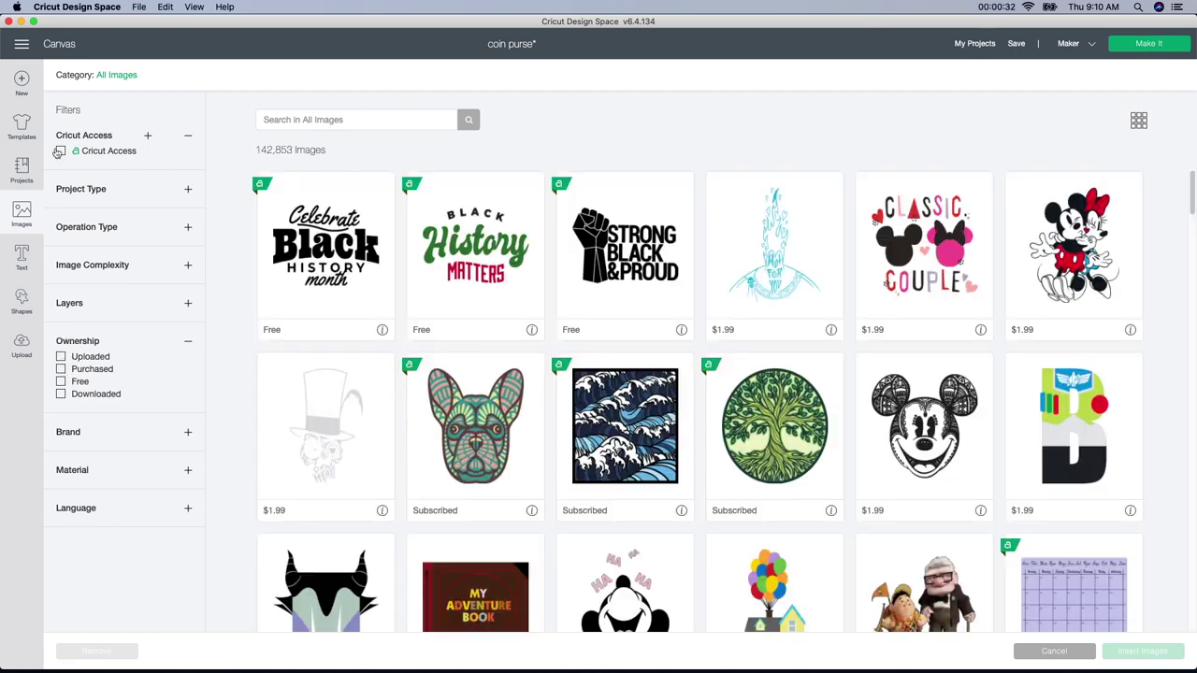
{"action": "left_click", "coordinate": [61, 150]}
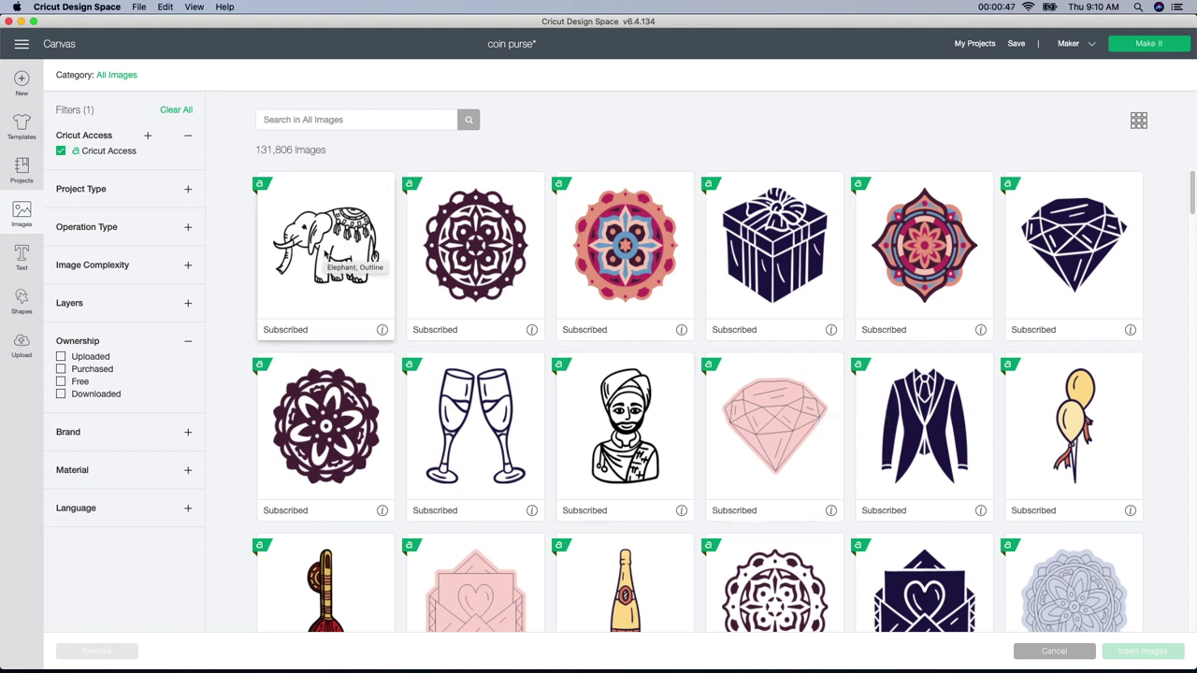
Search the filtered image library for "unicorn"
{"action": "left_click", "coordinate": [389, 119]}
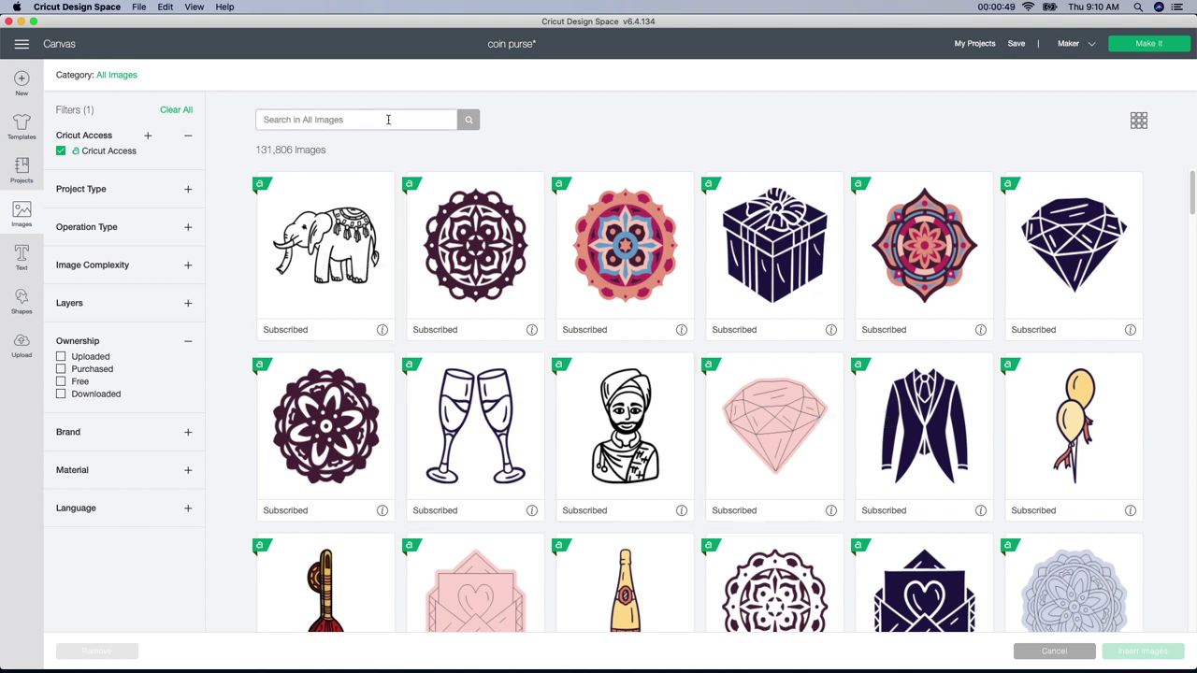
{"action": "type", "text": "unicorn"}
{"action": "key", "text": "Return"}
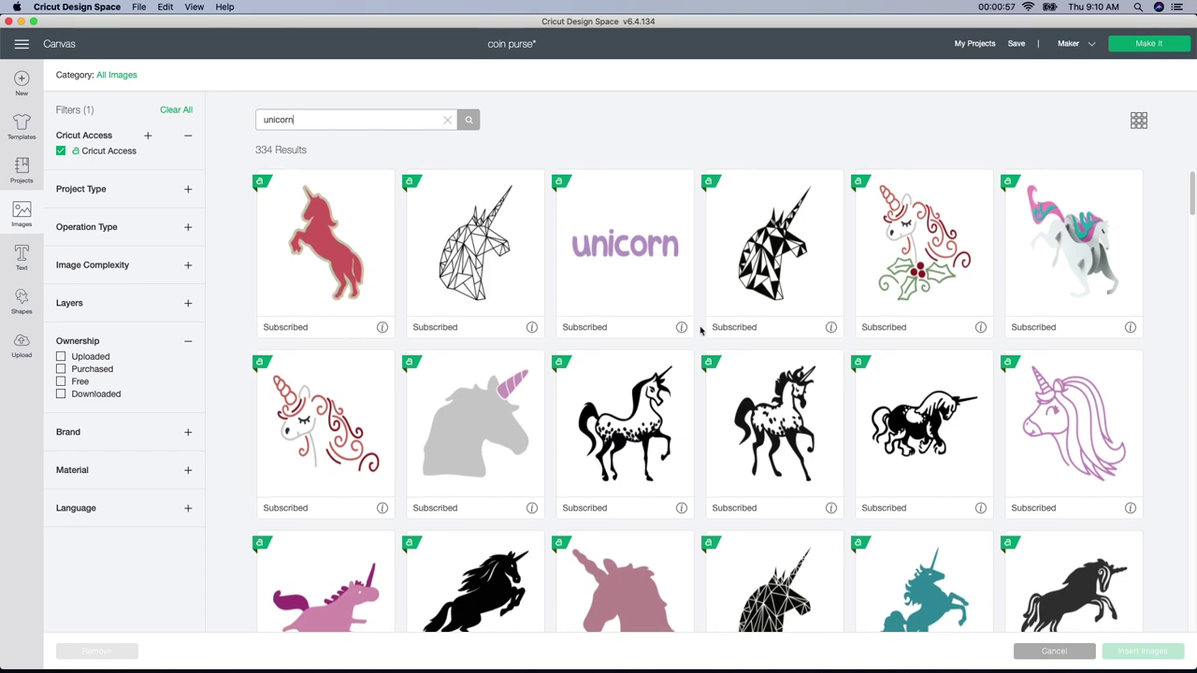
Find and select the unicorn face with a single dark red rose and small hearts beside the horn
{"action": "scroll", "coordinate": [700, 330], "scroll_direction": "down", "scroll_amount": 5}
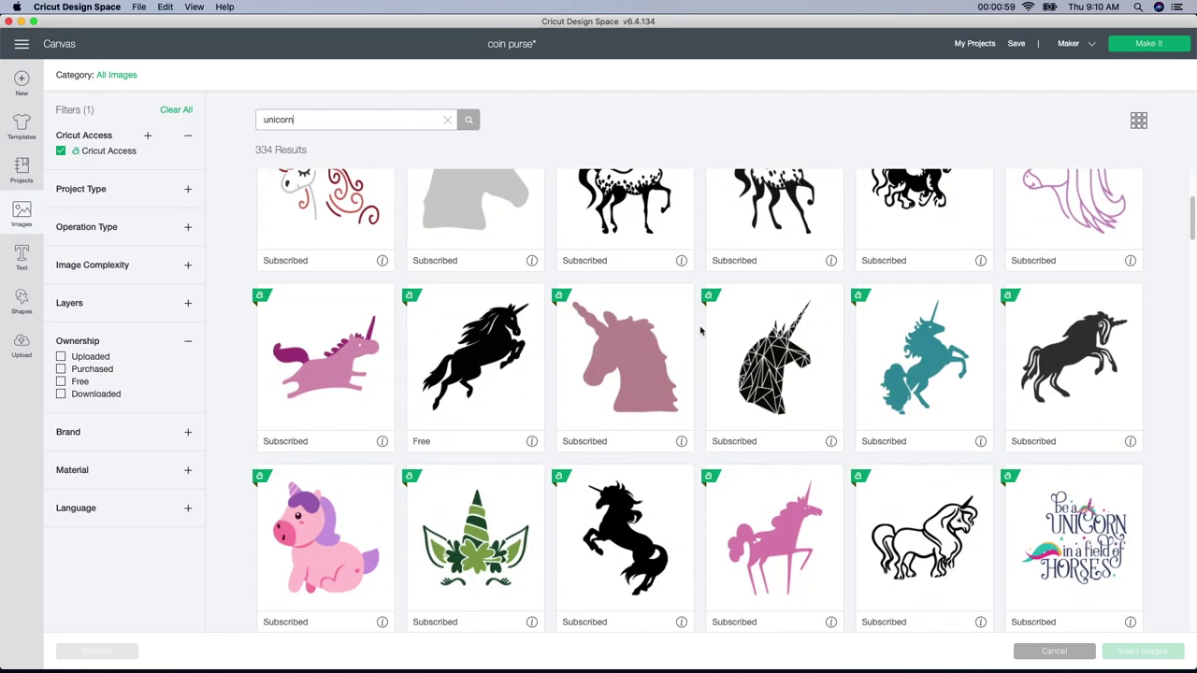
{"action": "scroll", "coordinate": [701, 329], "scroll_direction": "down", "scroll_amount": 3}
{"action": "scroll", "coordinate": [718, 342], "scroll_direction": "down", "scroll_amount": 1}
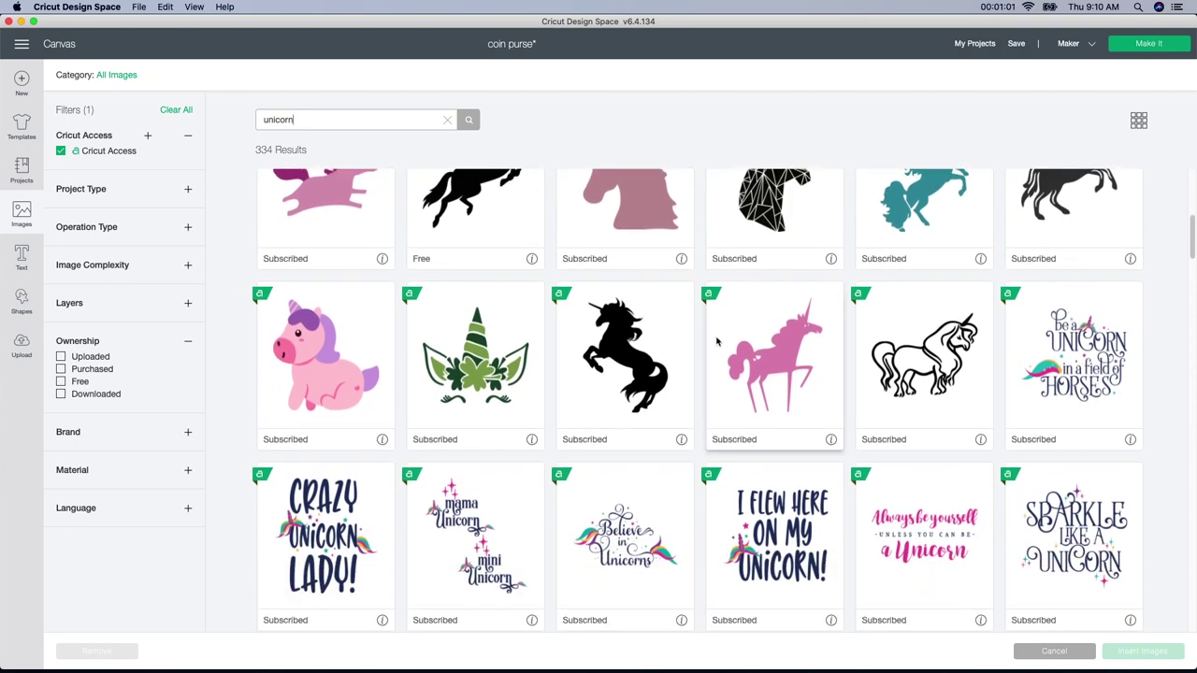
{"action": "scroll", "coordinate": [714, 344], "scroll_direction": "down", "scroll_amount": 7}
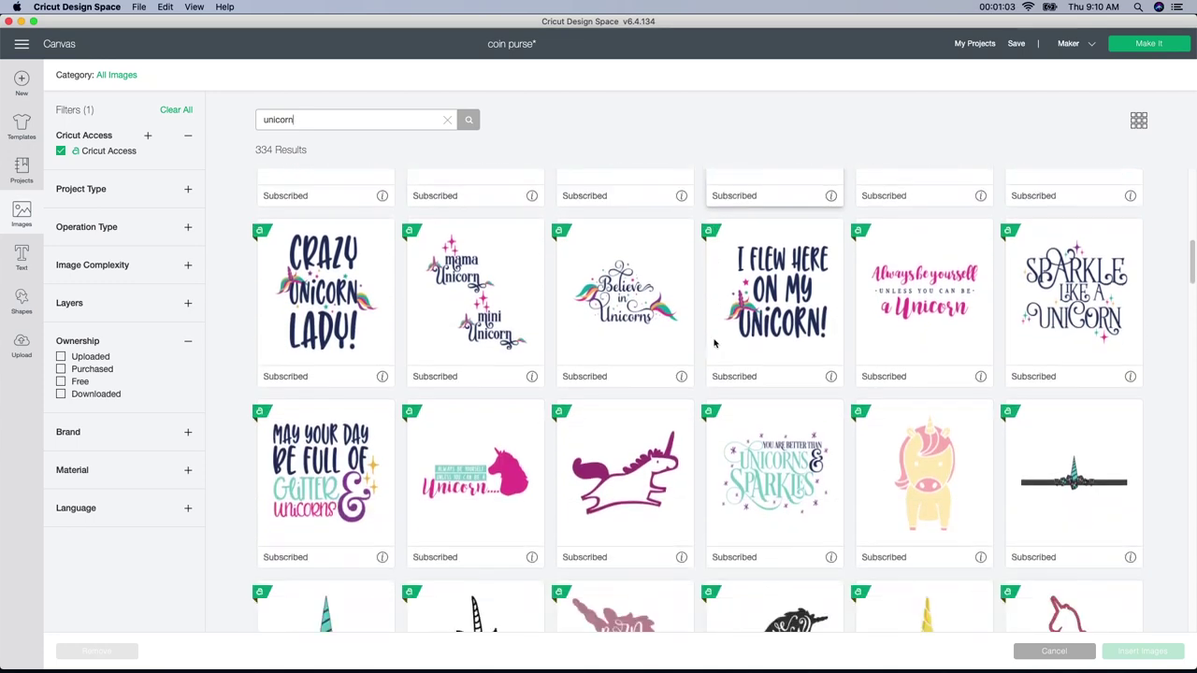
{"action": "scroll", "coordinate": [713, 345], "scroll_direction": "down", "scroll_amount": 7}
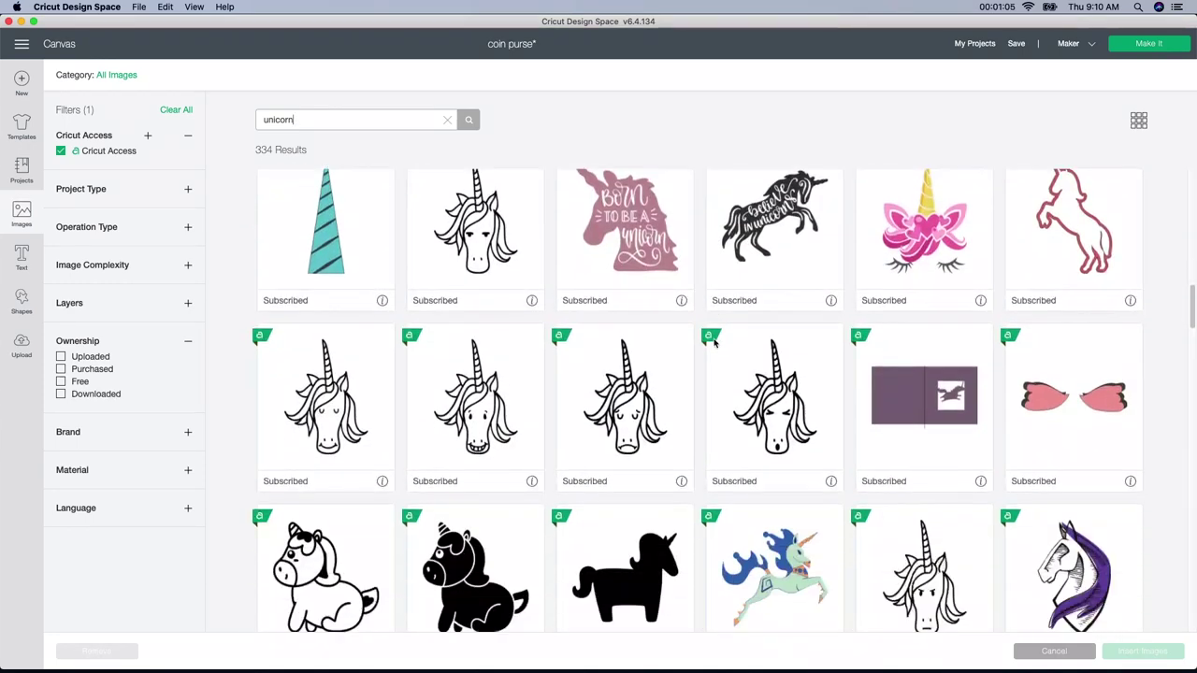
{"action": "scroll", "coordinate": [703, 393], "scroll_direction": "up", "scroll_amount": 3}
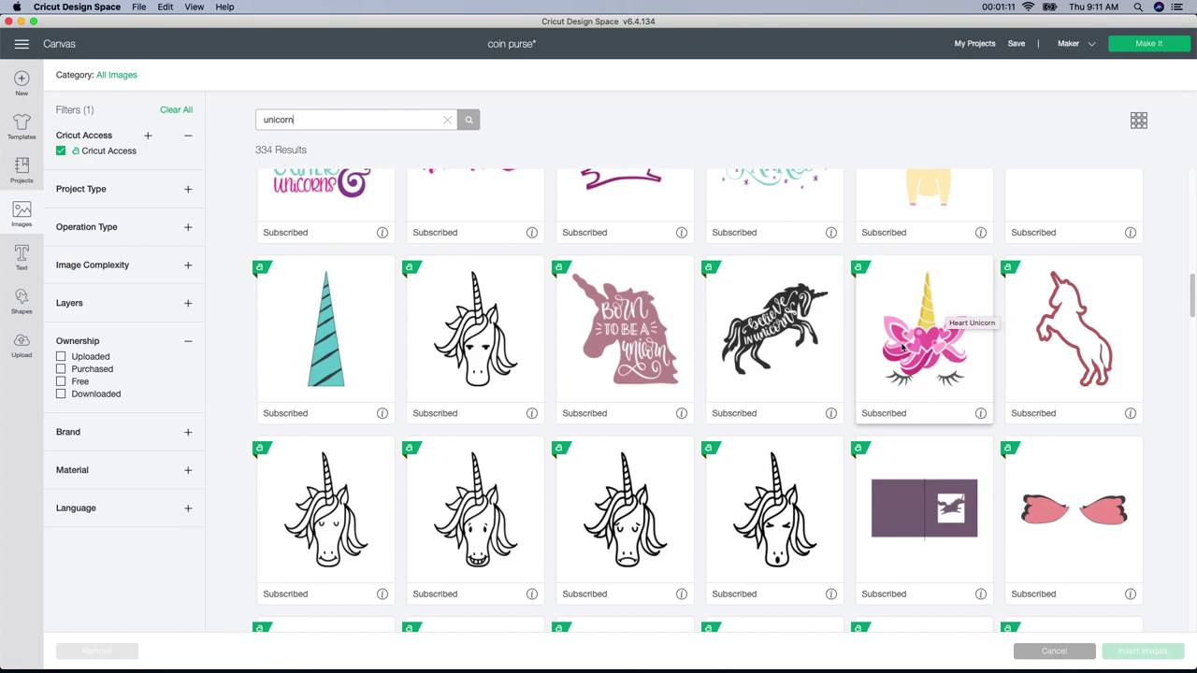
{"action": "scroll", "coordinate": [842, 336], "scroll_direction": "down", "scroll_amount": 10}
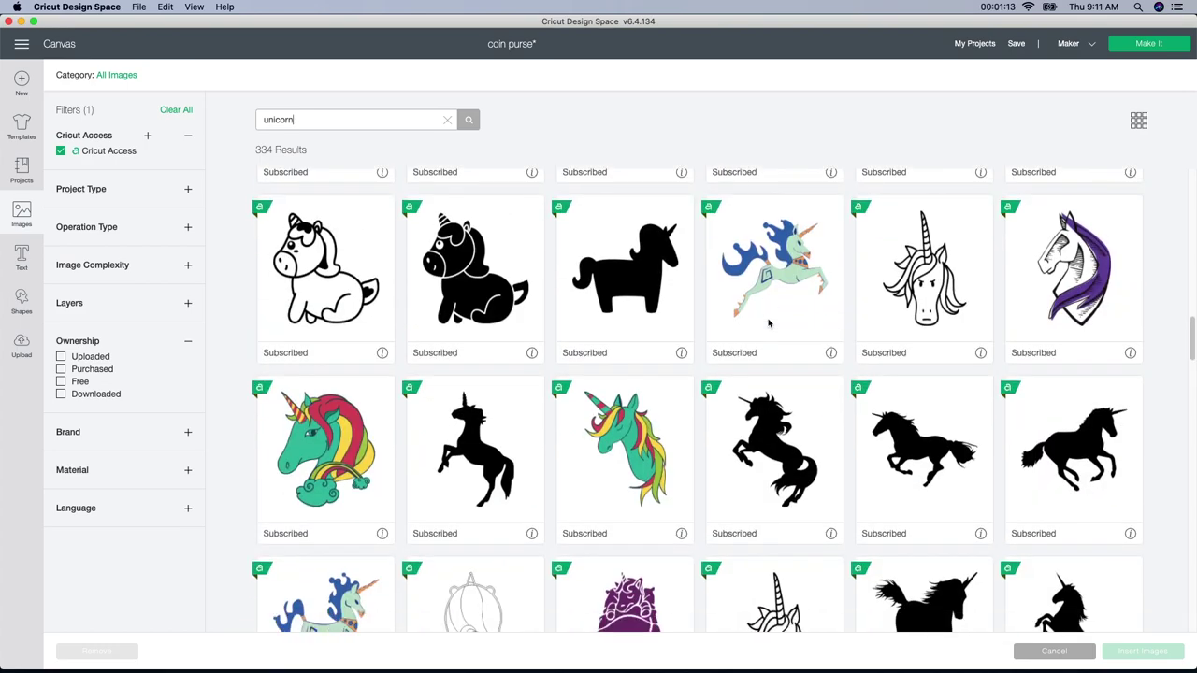
{"action": "scroll", "coordinate": [769, 322], "scroll_direction": "down", "scroll_amount": 10}
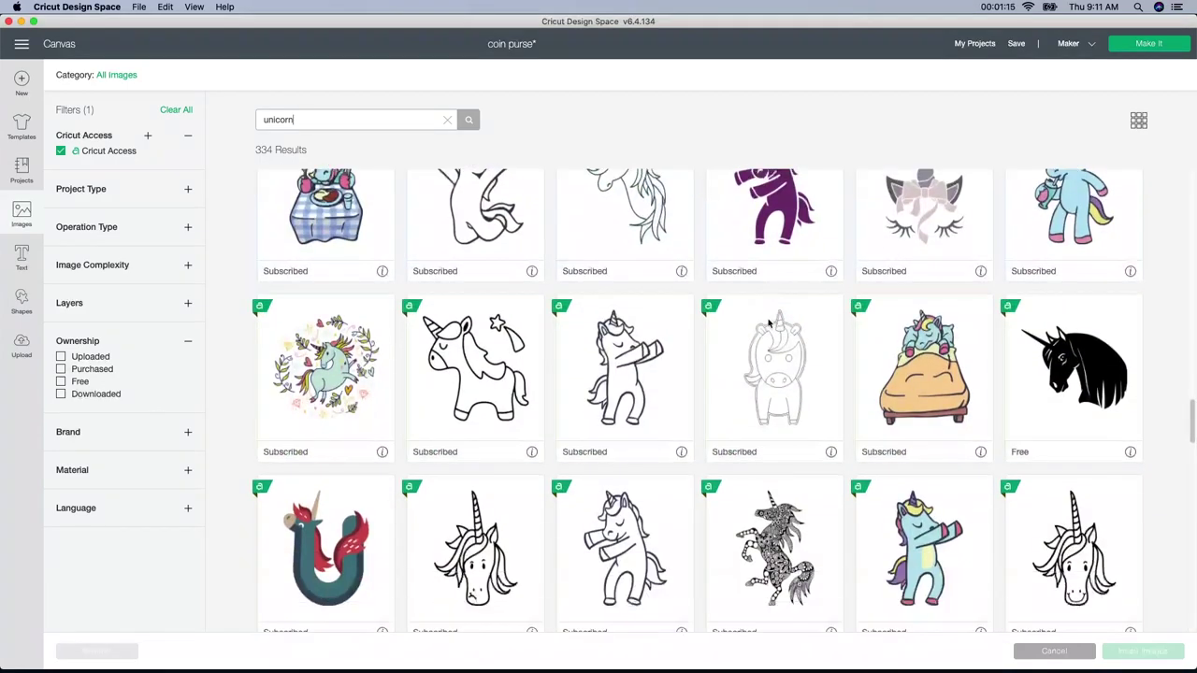
{"action": "scroll", "coordinate": [769, 322], "scroll_direction": "down", "scroll_amount": 15}
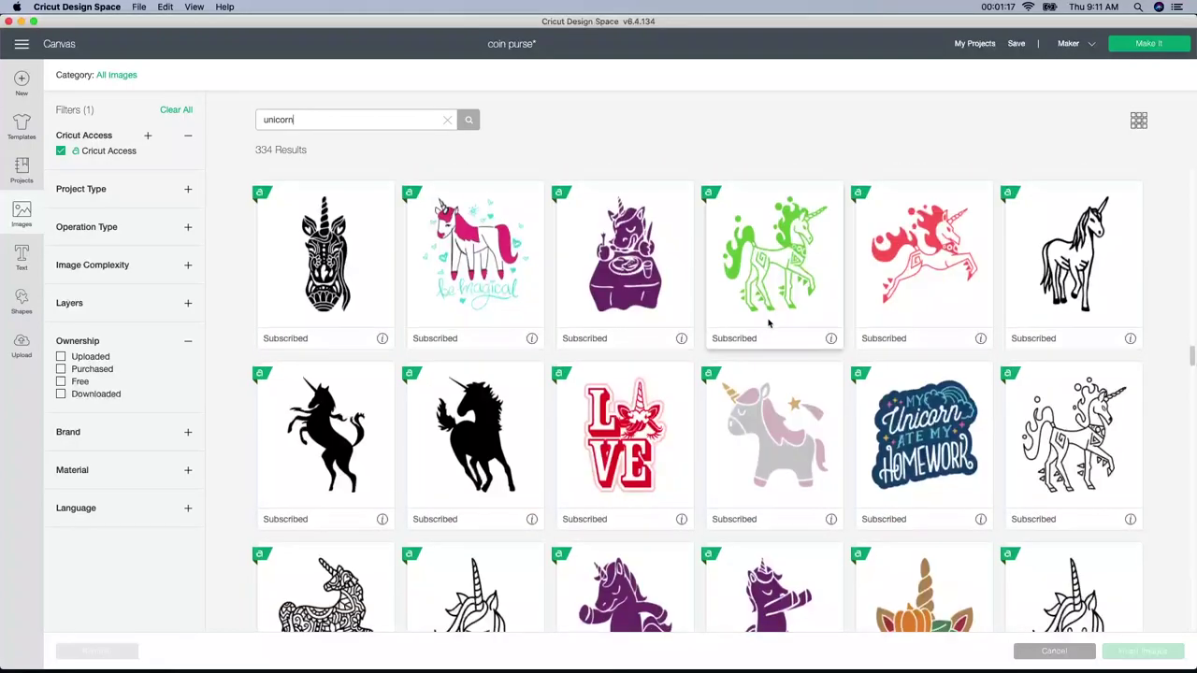
{"action": "scroll", "coordinate": [769, 323], "scroll_direction": "down", "scroll_amount": 2}
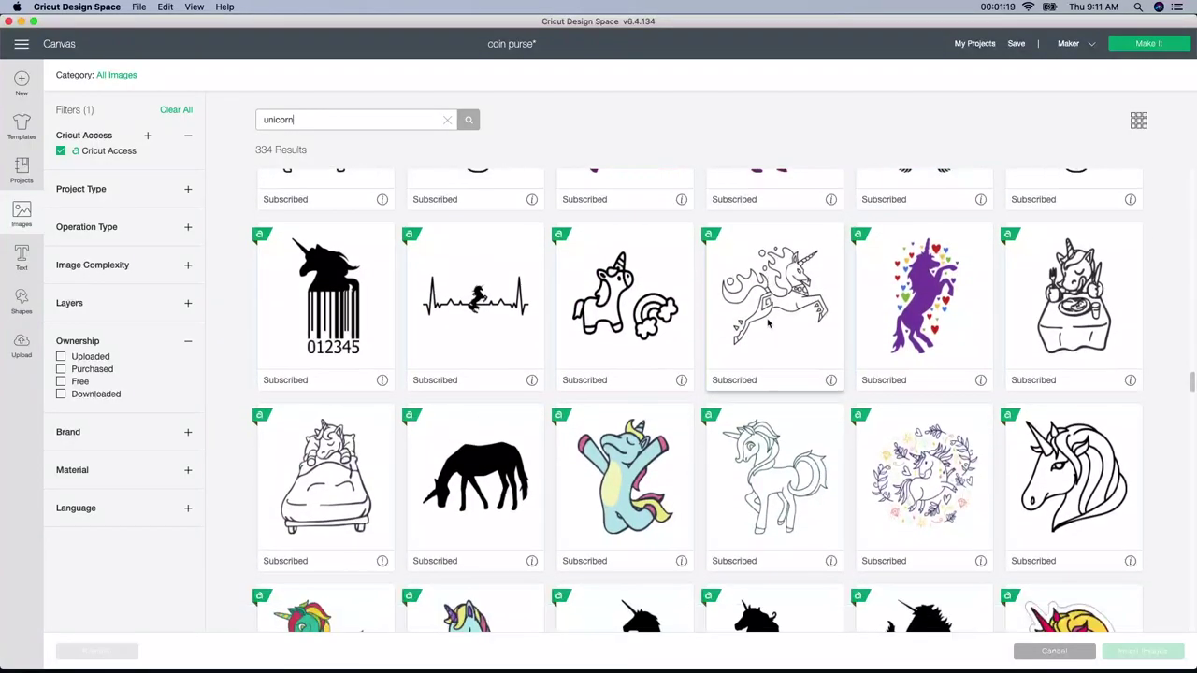
{"action": "scroll", "coordinate": [768, 323], "scroll_direction": "down", "scroll_amount": 10}
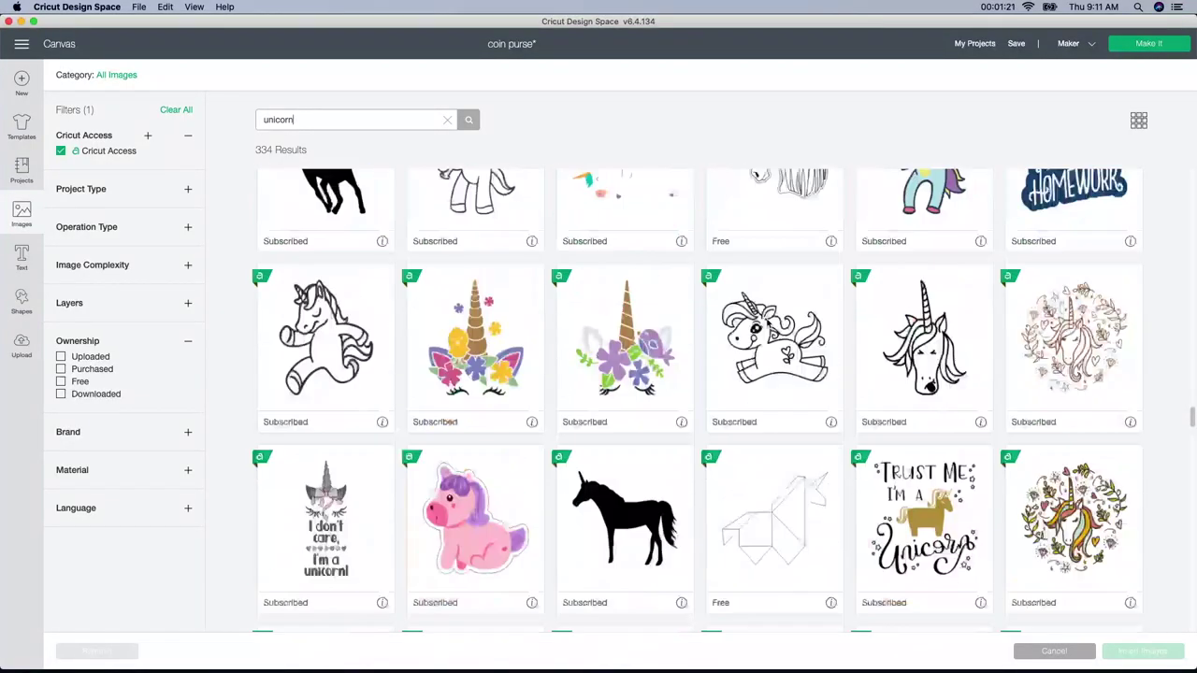
{"action": "scroll", "coordinate": [768, 323], "scroll_direction": "down", "scroll_amount": 1}
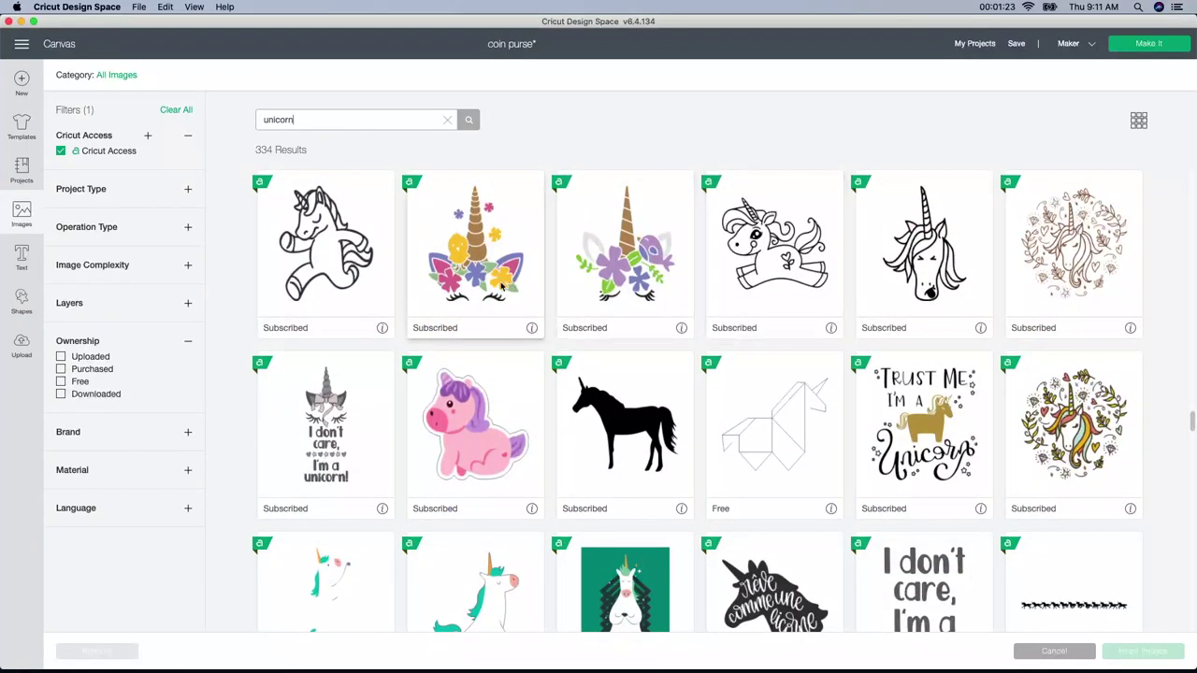
{"action": "scroll", "coordinate": [615, 254], "scroll_direction": "down", "scroll_amount": 5}
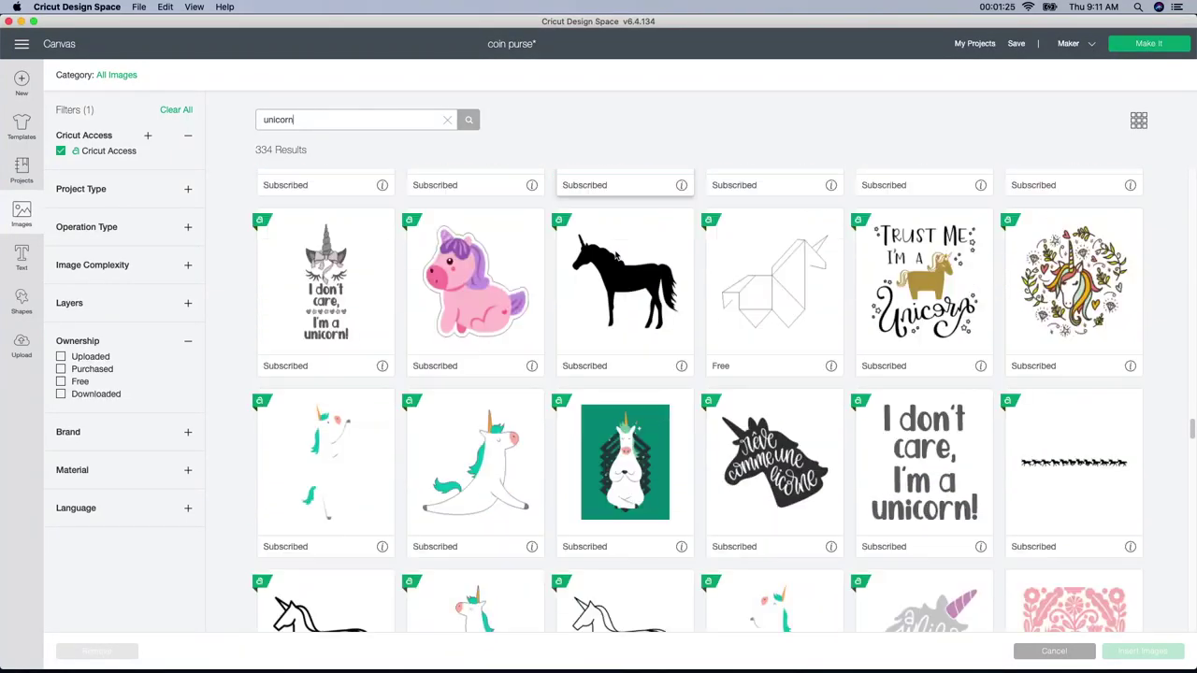
{"action": "scroll", "coordinate": [615, 254], "scroll_direction": "down", "scroll_amount": 12}
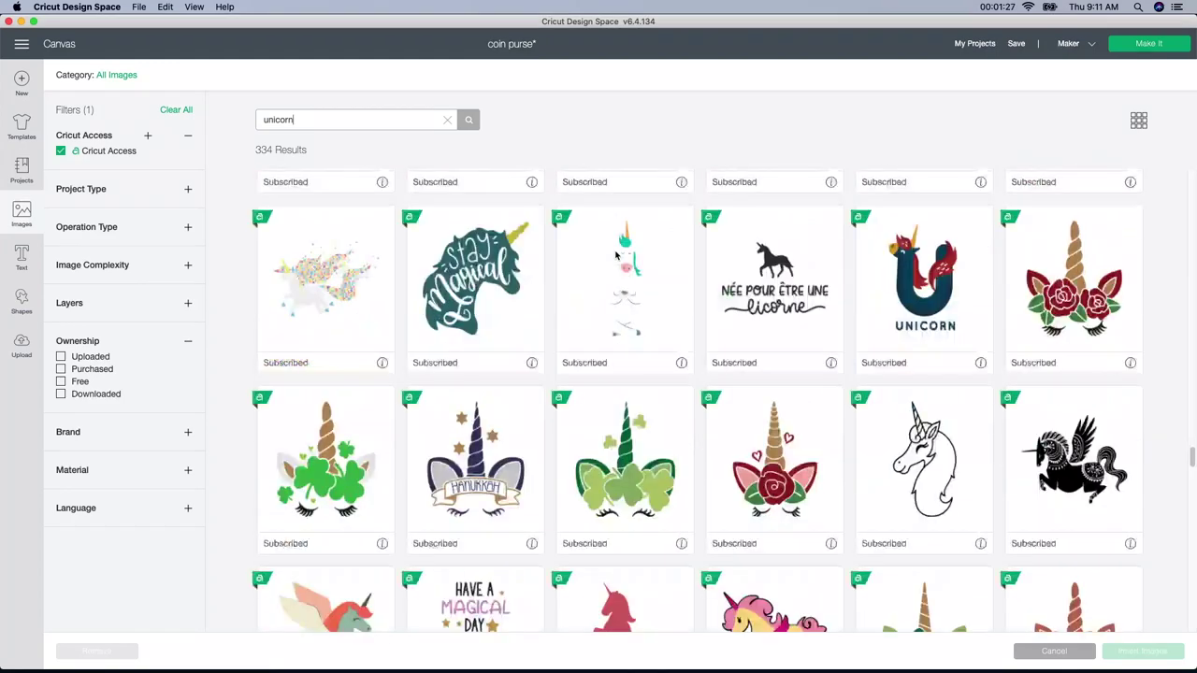
{"action": "scroll", "coordinate": [615, 254], "scroll_direction": "down", "scroll_amount": 1}
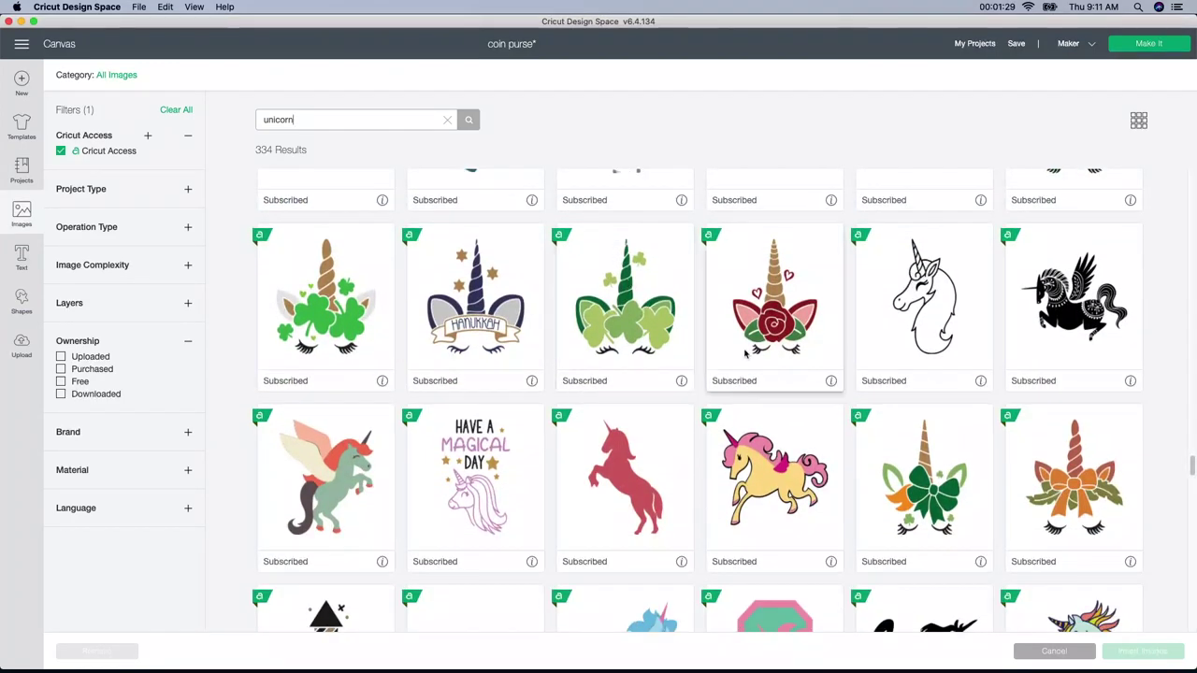
{"action": "left_click", "coordinate": [776, 311]}
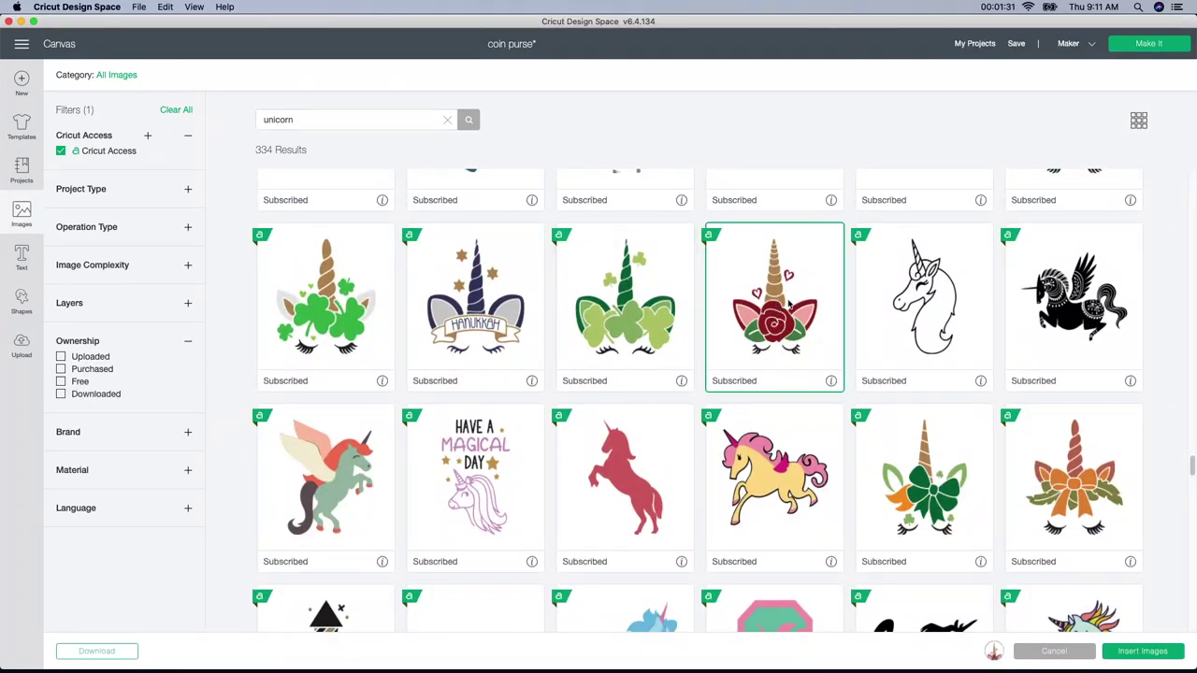
Add three more unicorn faces to the selection: two dark red roses, one coral rose, and pink and purple spring flowers
{"action": "scroll", "coordinate": [775, 312], "scroll_direction": "down", "scroll_amount": 10}
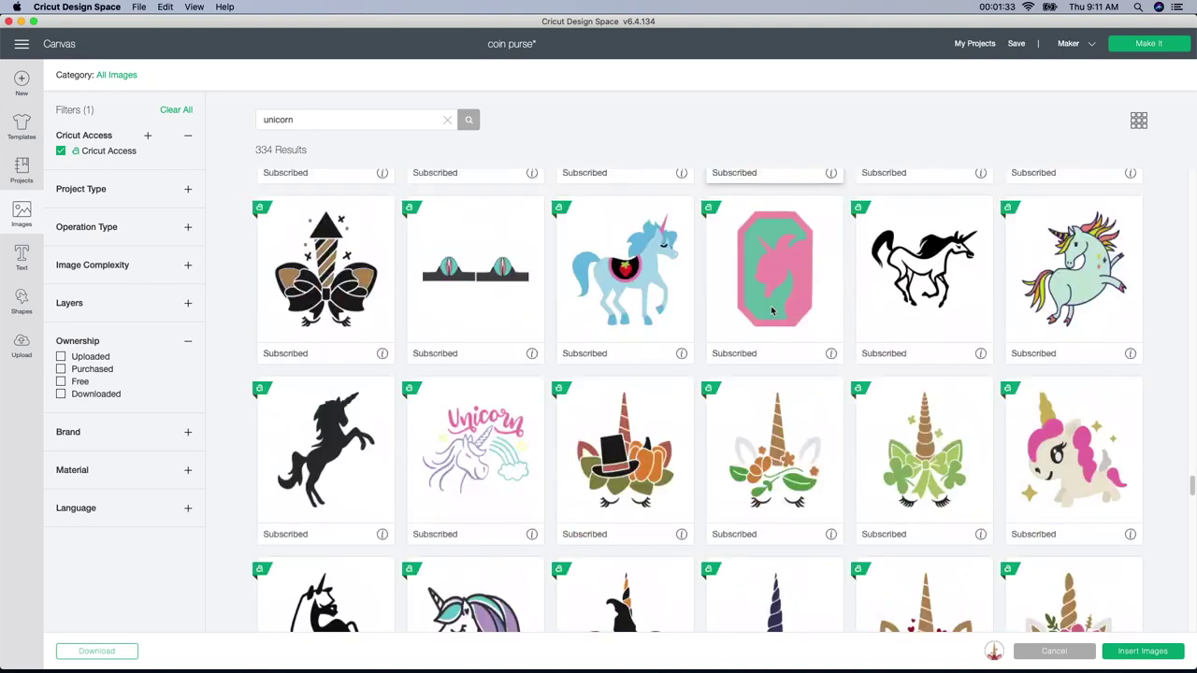
{"action": "scroll", "coordinate": [772, 311], "scroll_direction": "down", "scroll_amount": 3}
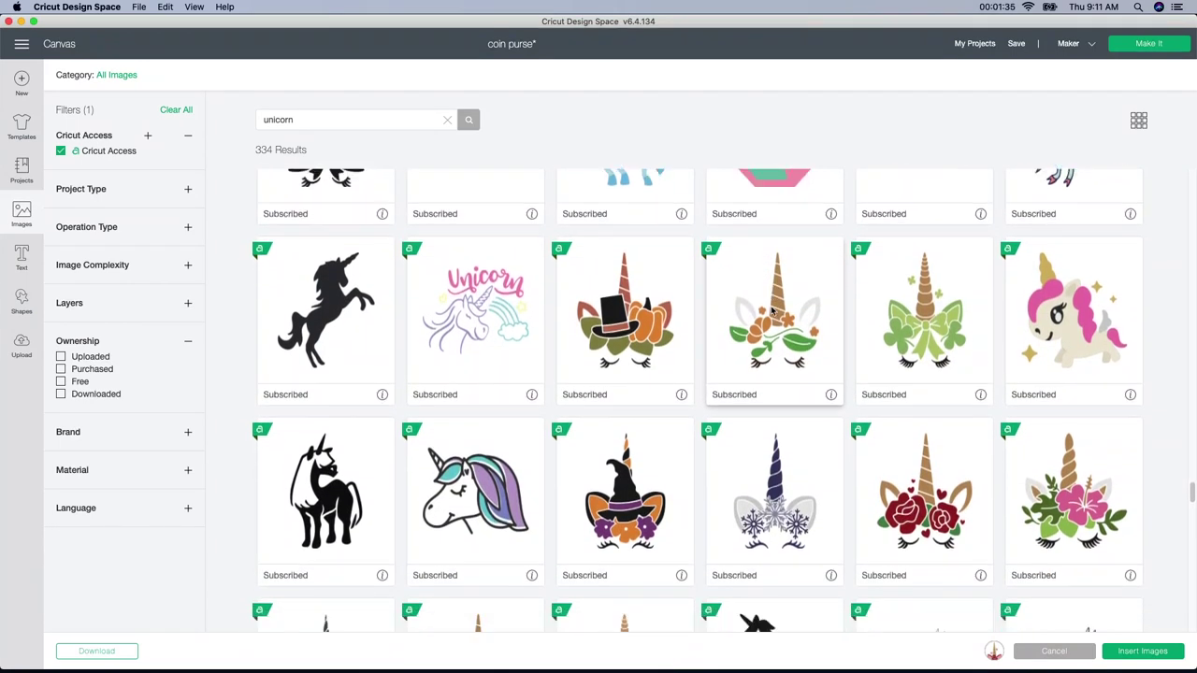
{"action": "left_click", "coordinate": [922, 406]}
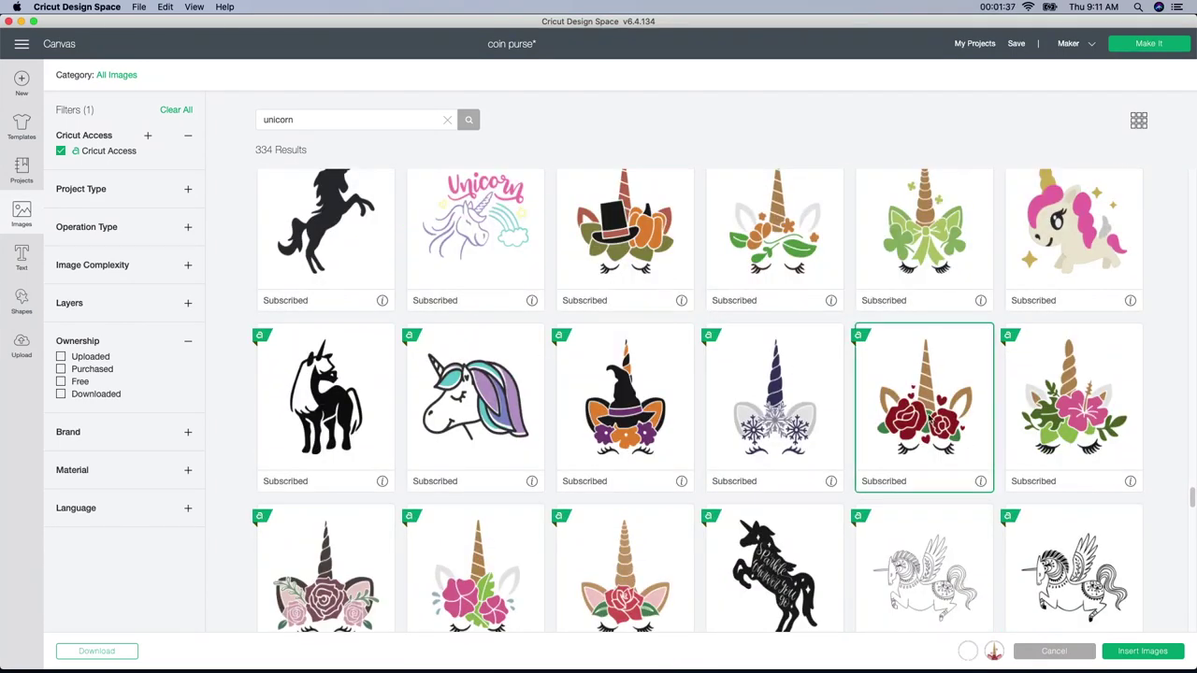
{"action": "scroll", "coordinate": [897, 394], "scroll_direction": "down", "scroll_amount": 3}
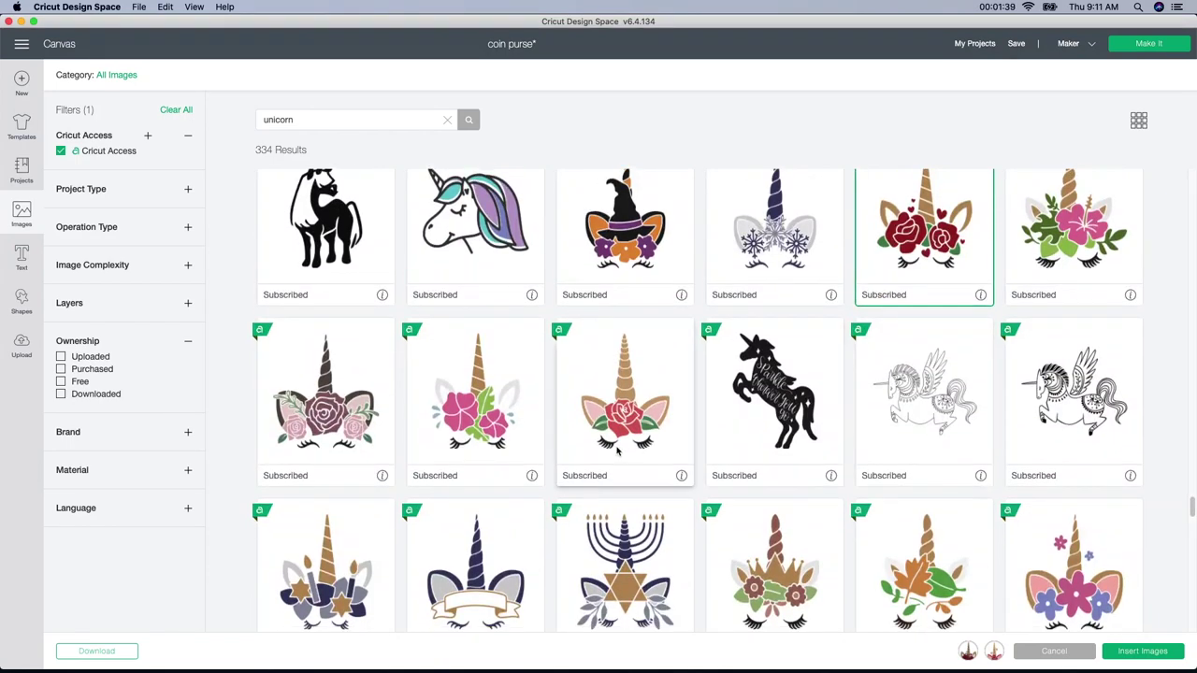
{"action": "left_click", "coordinate": [615, 443]}
{"action": "left_click", "coordinate": [1052, 558]}
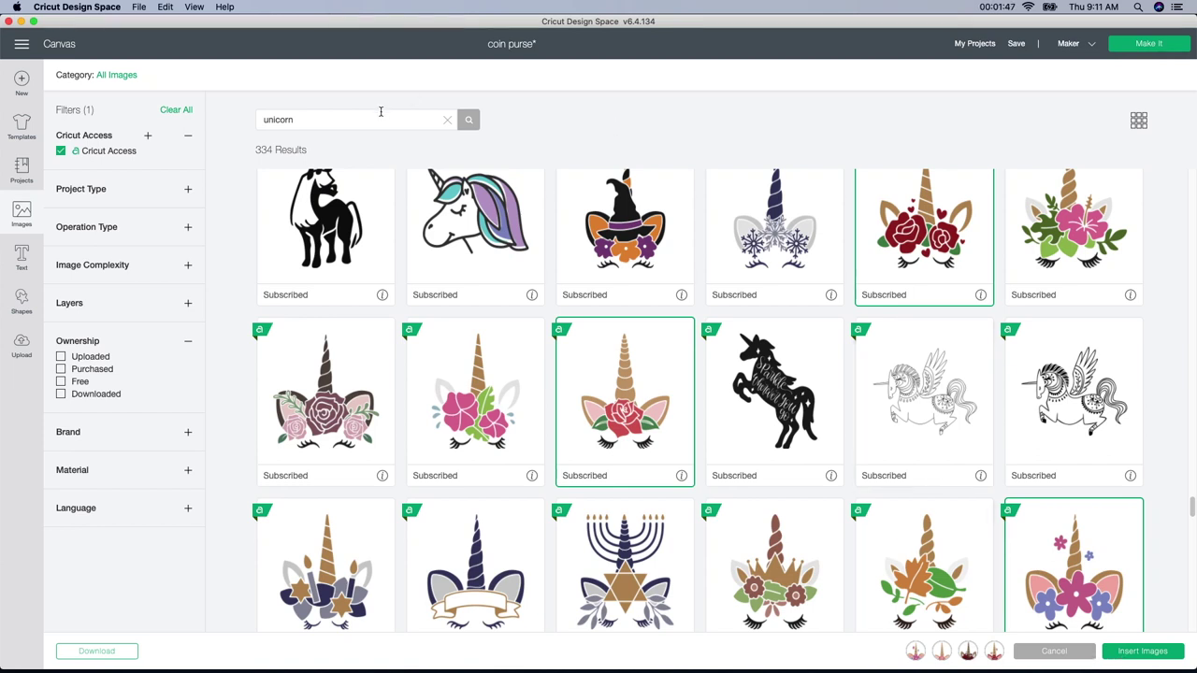
Search the library for "icecream cone" and select the pink single-scoop cone with a red cherry
{"action": "left_click", "coordinate": [446, 119]}
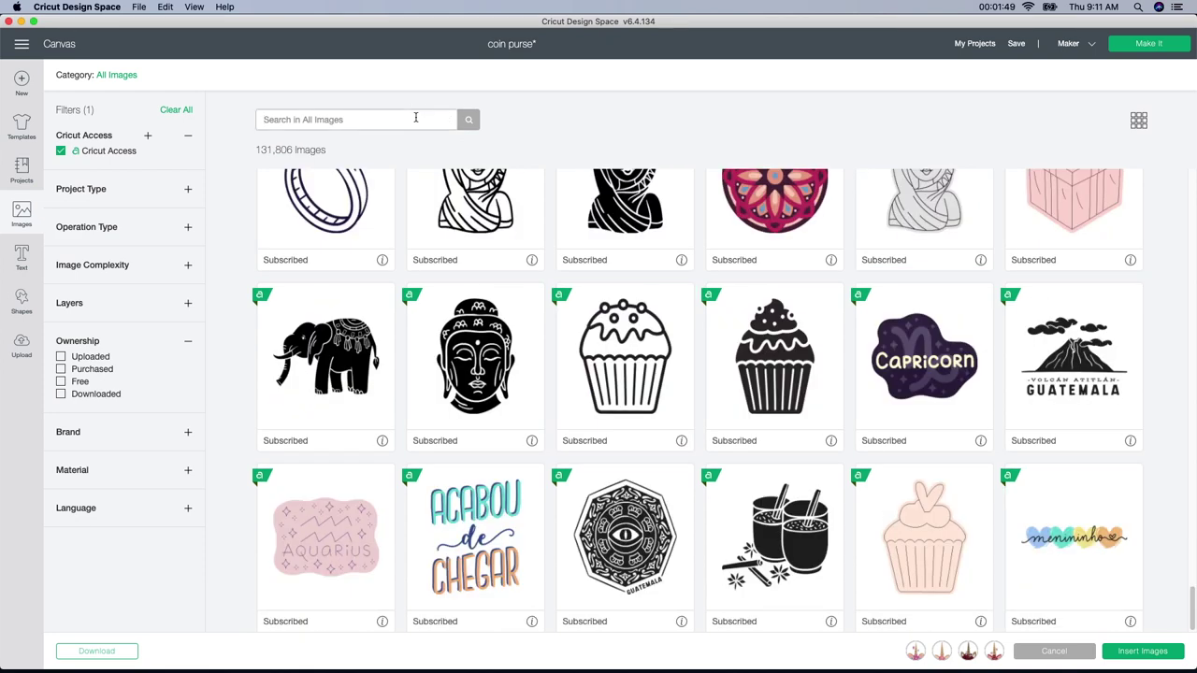
{"action": "type", "text": "icecream cone"}
{"action": "key", "text": "Return"}
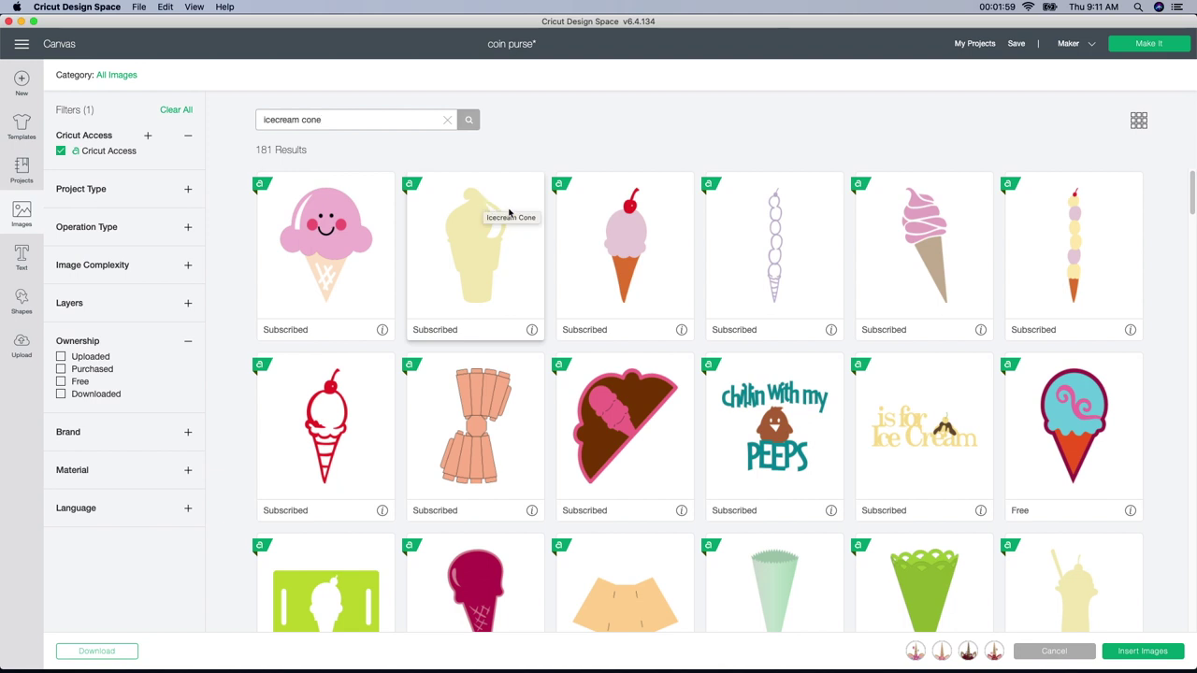
{"action": "left_click", "coordinate": [636, 265]}
Select the chocolate ice cream cone with a cherry and insert all selected images onto the canvas
{"action": "scroll", "coordinate": [636, 265], "scroll_direction": "down", "scroll_amount": 1}
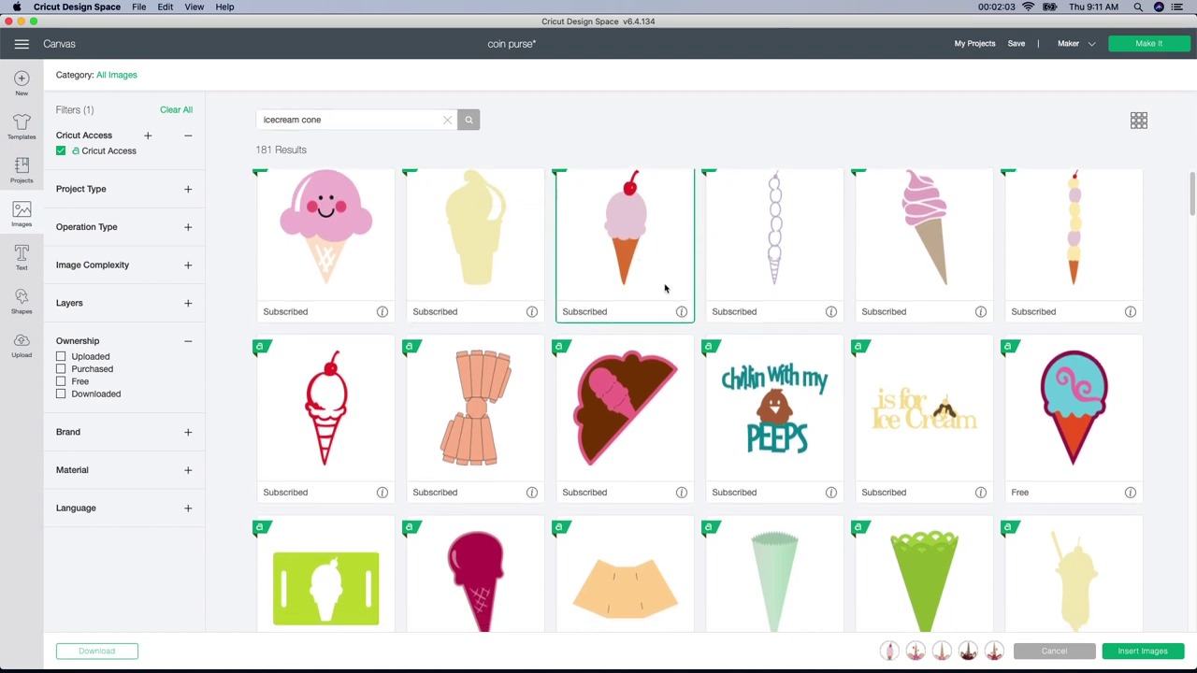
{"action": "scroll", "coordinate": [665, 289], "scroll_direction": "down", "scroll_amount": 10}
{"action": "scroll", "coordinate": [665, 289], "scroll_direction": "down", "scroll_amount": 10}
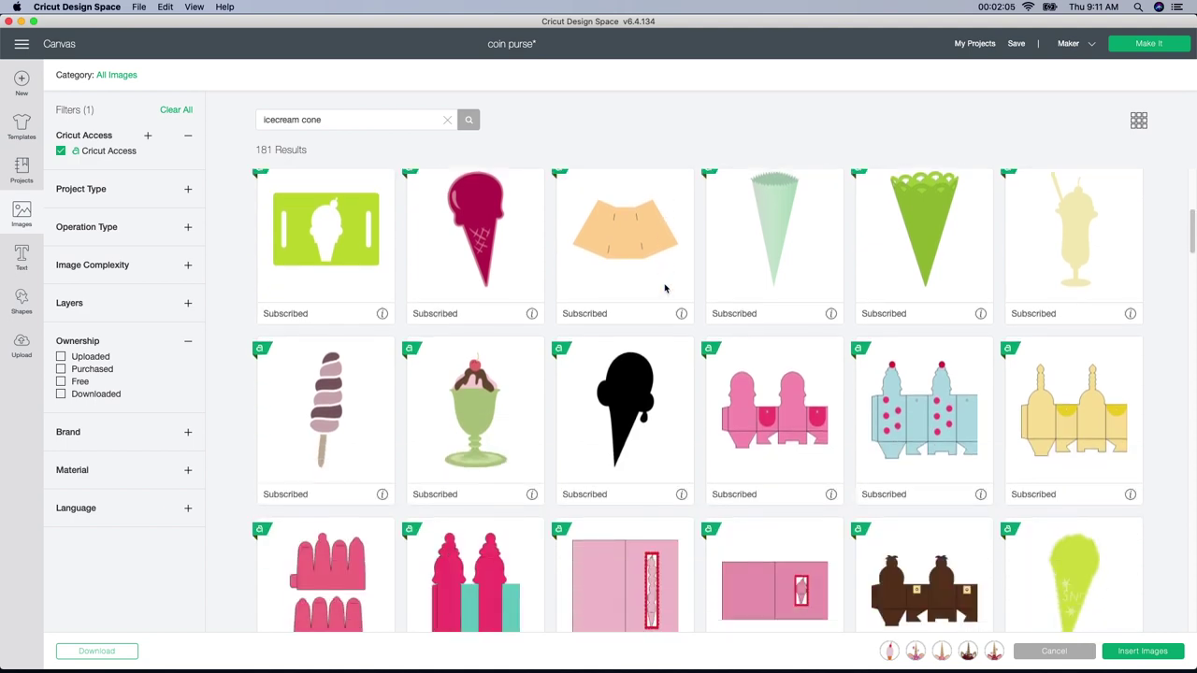
{"action": "scroll", "coordinate": [665, 289], "scroll_direction": "down", "scroll_amount": 10}
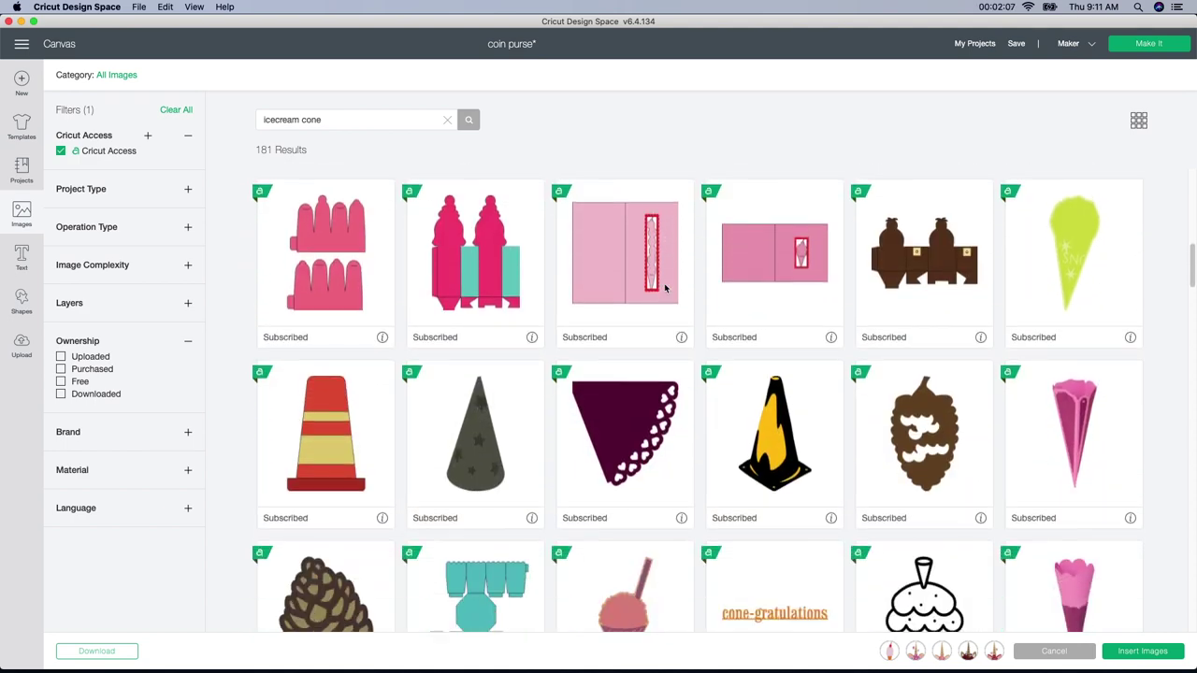
{"action": "scroll", "coordinate": [665, 289], "scroll_direction": "down", "scroll_amount": 15}
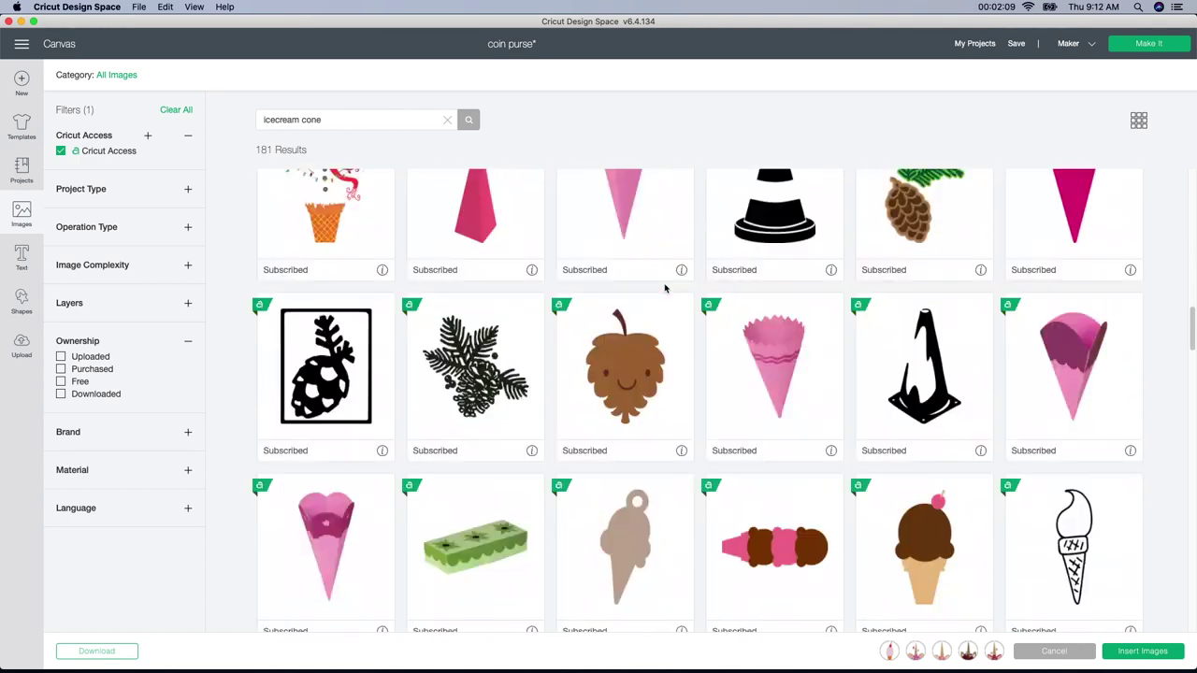
{"action": "left_click", "coordinate": [924, 478]}
{"action": "left_click", "coordinate": [1143, 652]}
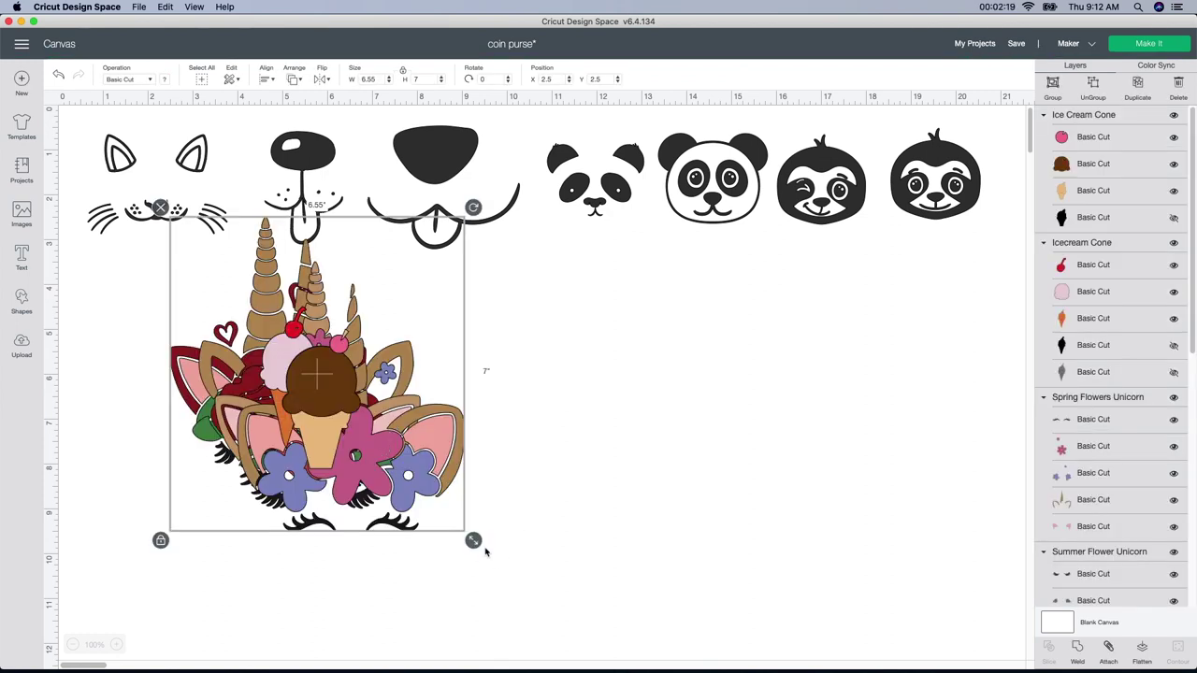
Shrink the inserted images together, then separate the two ice cream cones and the unicorns into a row below the animal faces
{"action": "left_click_drag", "start_coordinate": [473, 541], "coordinate": [337, 378]}
{"action": "left_click", "coordinate": [223, 477]}
{"action": "left_click_drag", "start_coordinate": [283, 329], "coordinate": [962, 317]}
{"action": "left_click_drag", "start_coordinate": [267, 350], "coordinate": [989, 402]}
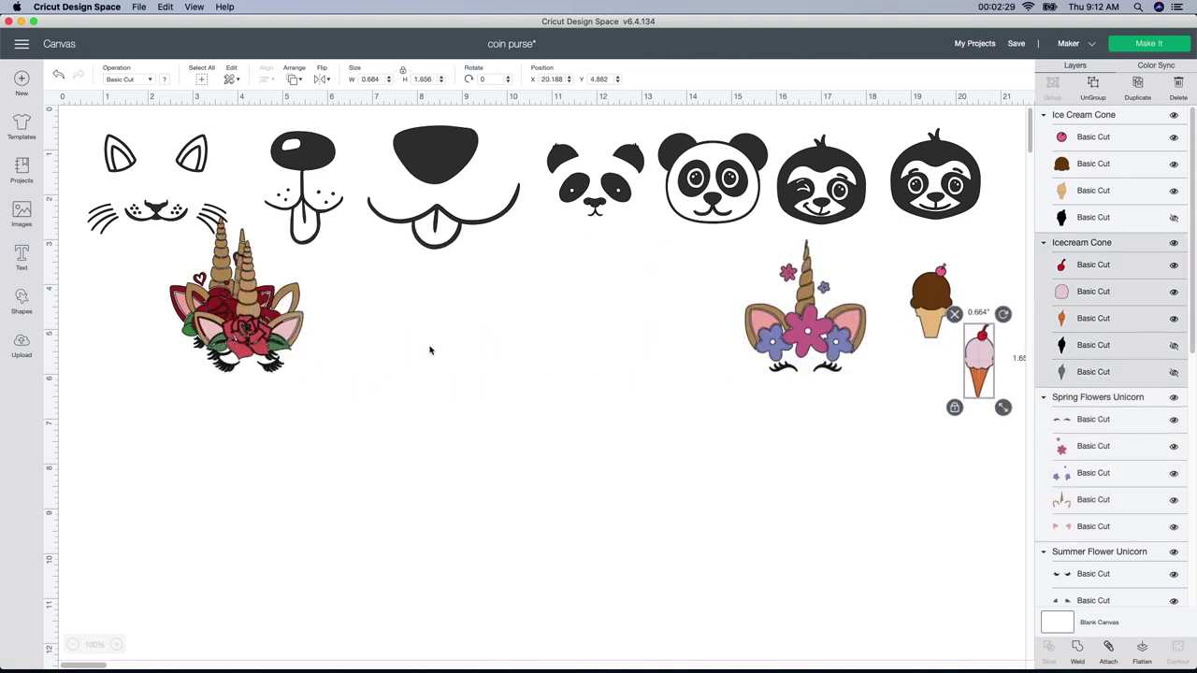
{"action": "left_click_drag", "start_coordinate": [234, 338], "coordinate": [318, 358]}
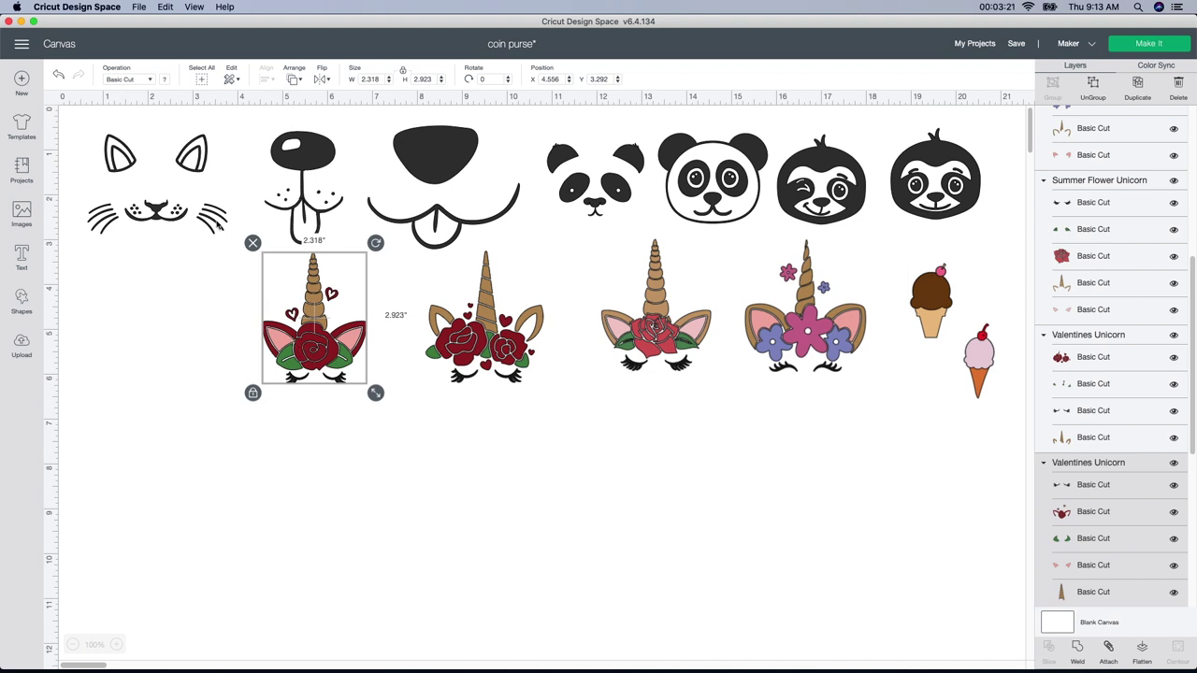
Move the cat face out of the animal row to the empty area below the unicorns
{"action": "left_click", "coordinate": [192, 210]}
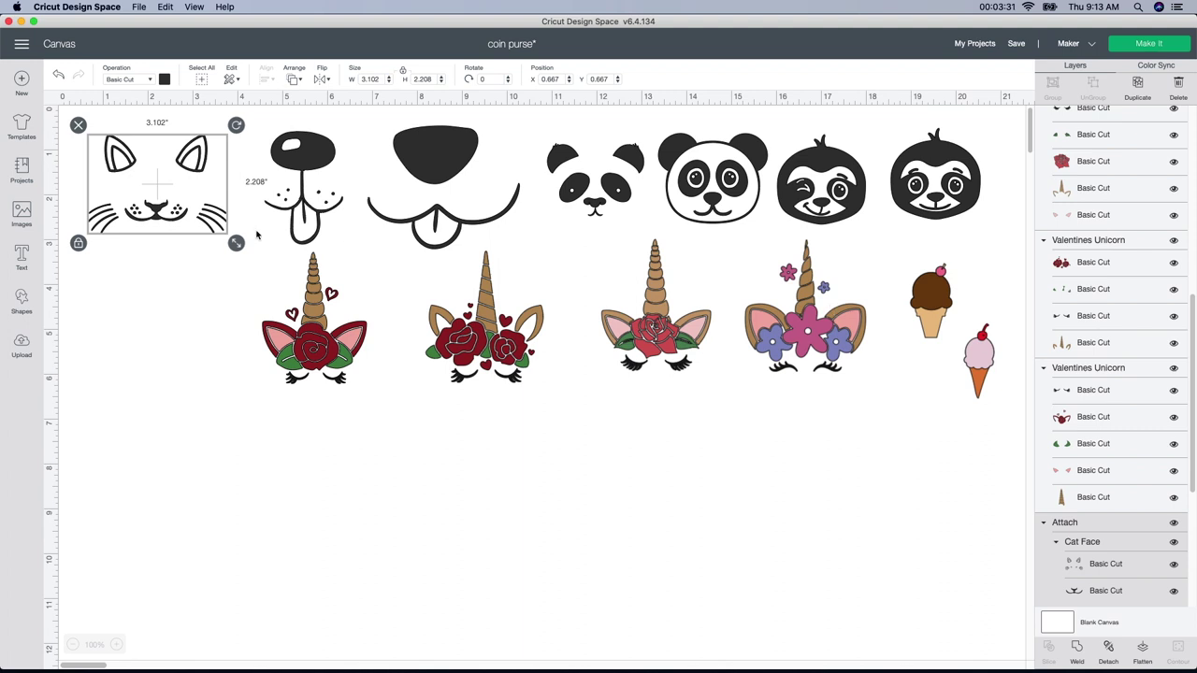
{"action": "left_click_drag", "start_coordinate": [148, 198], "coordinate": [166, 436]}
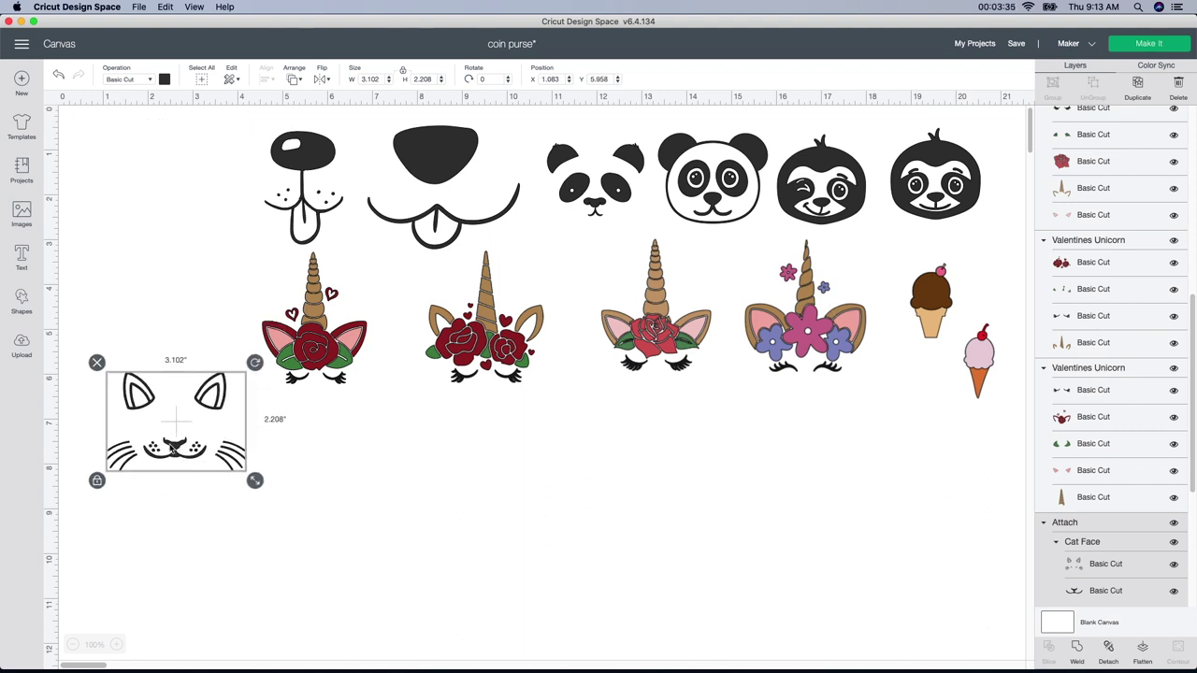
{"action": "left_click", "coordinate": [355, 498]}
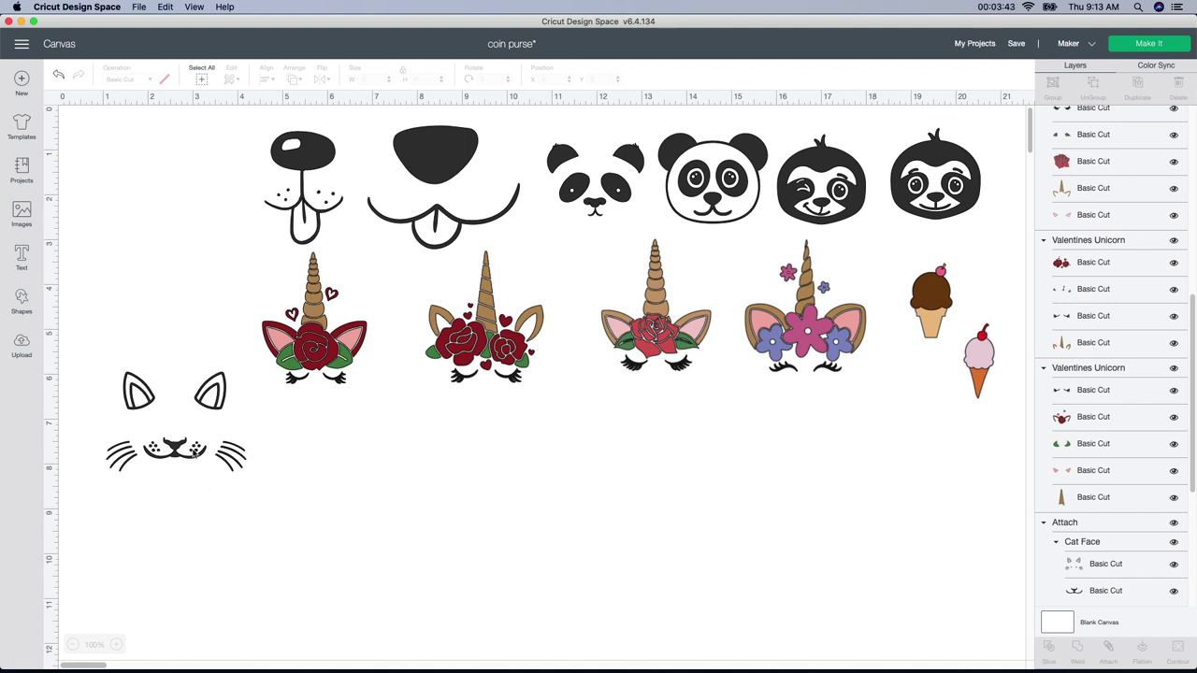
Add a circle below the unicorns and overlap it with a duplicate that is slightly offset vertically
{"action": "left_click", "coordinate": [27, 313]}
{"action": "left_click", "coordinate": [115, 214]}
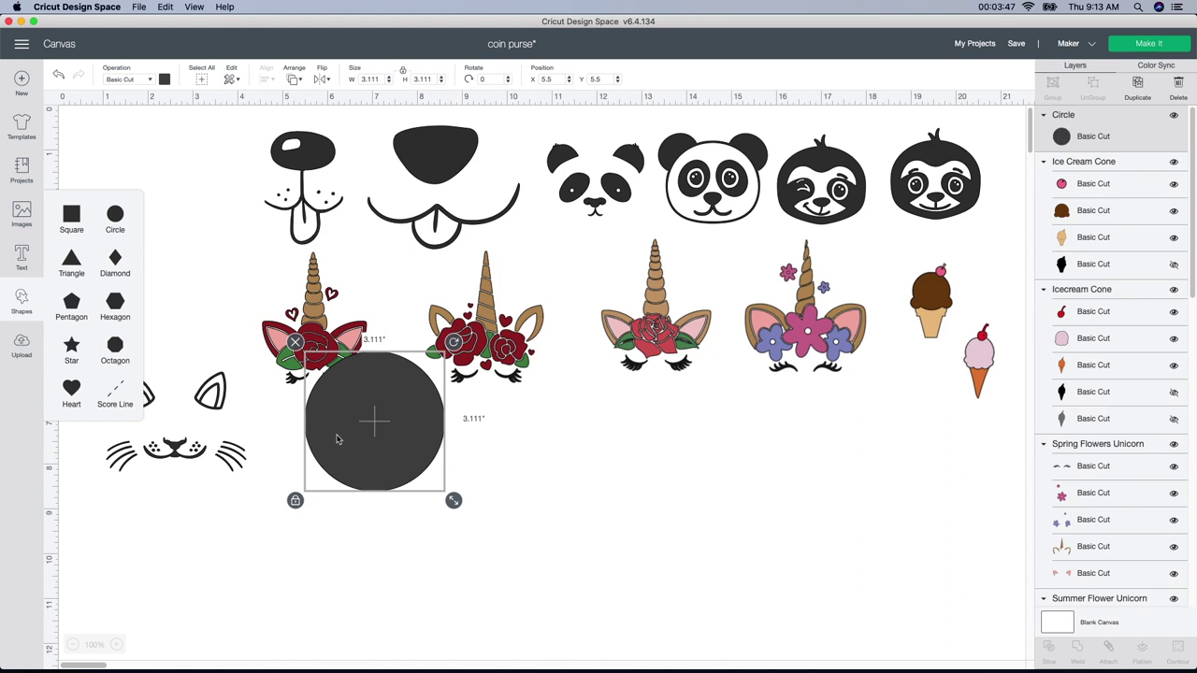
{"action": "left_click_drag", "start_coordinate": [338, 439], "coordinate": [381, 518]}
{"action": "left_click", "coordinate": [1138, 84]}
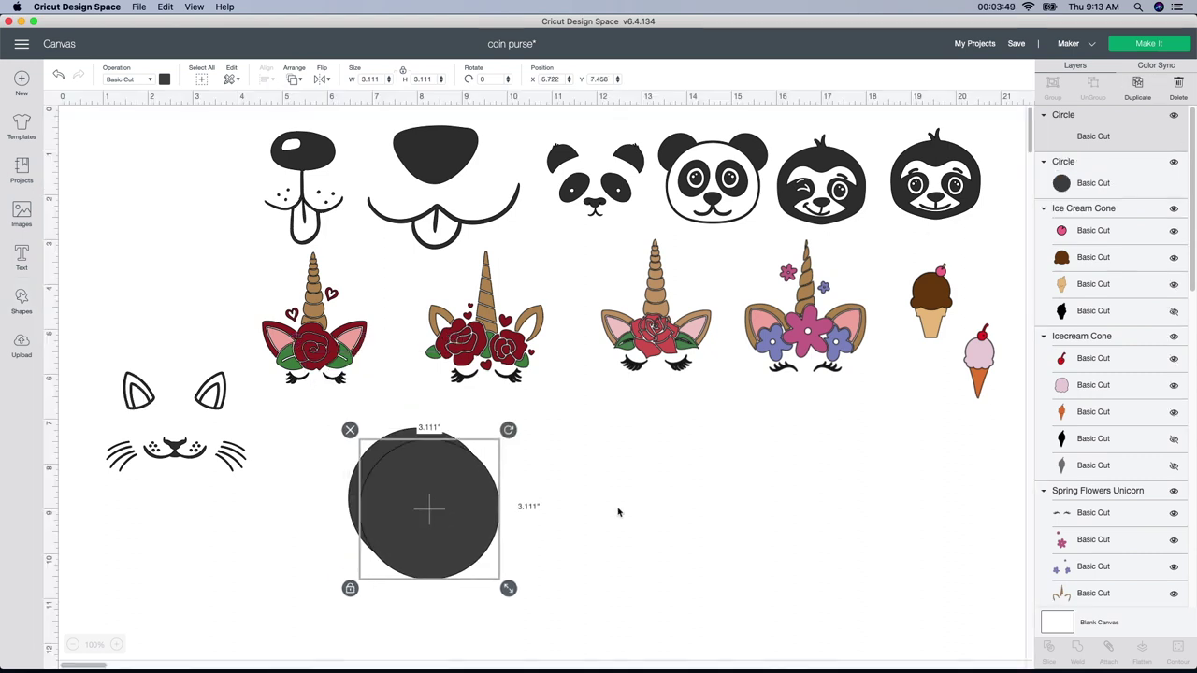
{"action": "left_click_drag", "start_coordinate": [423, 517], "coordinate": [561, 537]}
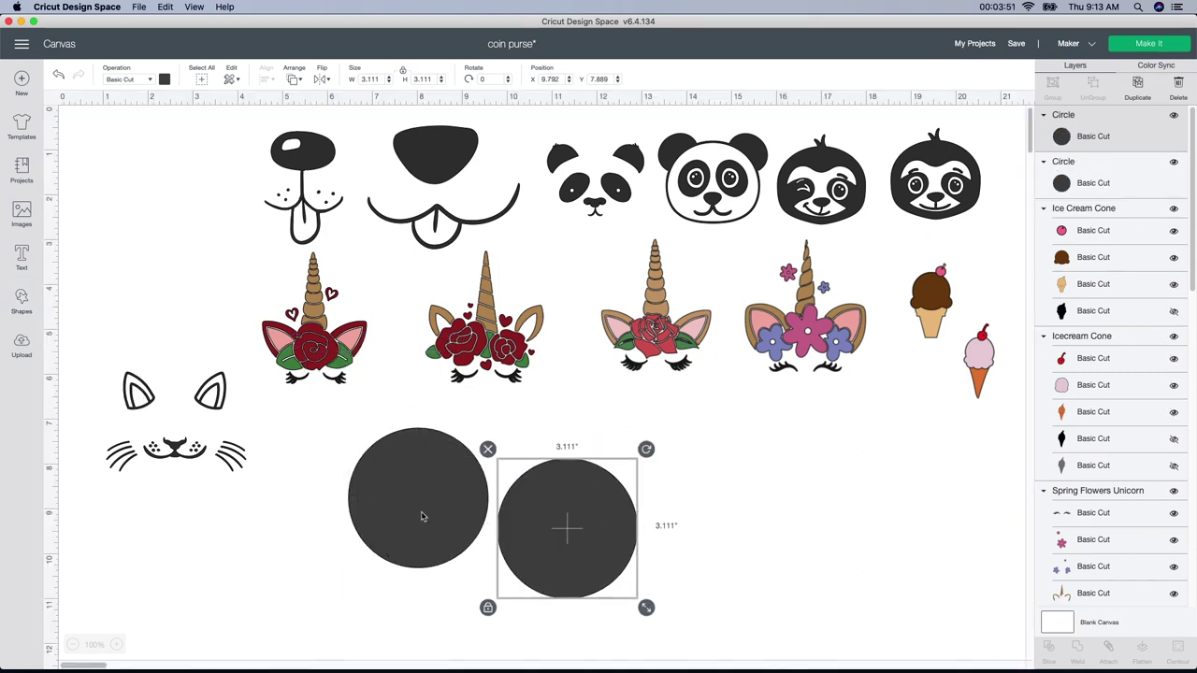
{"action": "left_click_drag", "start_coordinate": [421, 517], "coordinate": [534, 510]}
{"action": "left_click", "coordinate": [650, 575]}
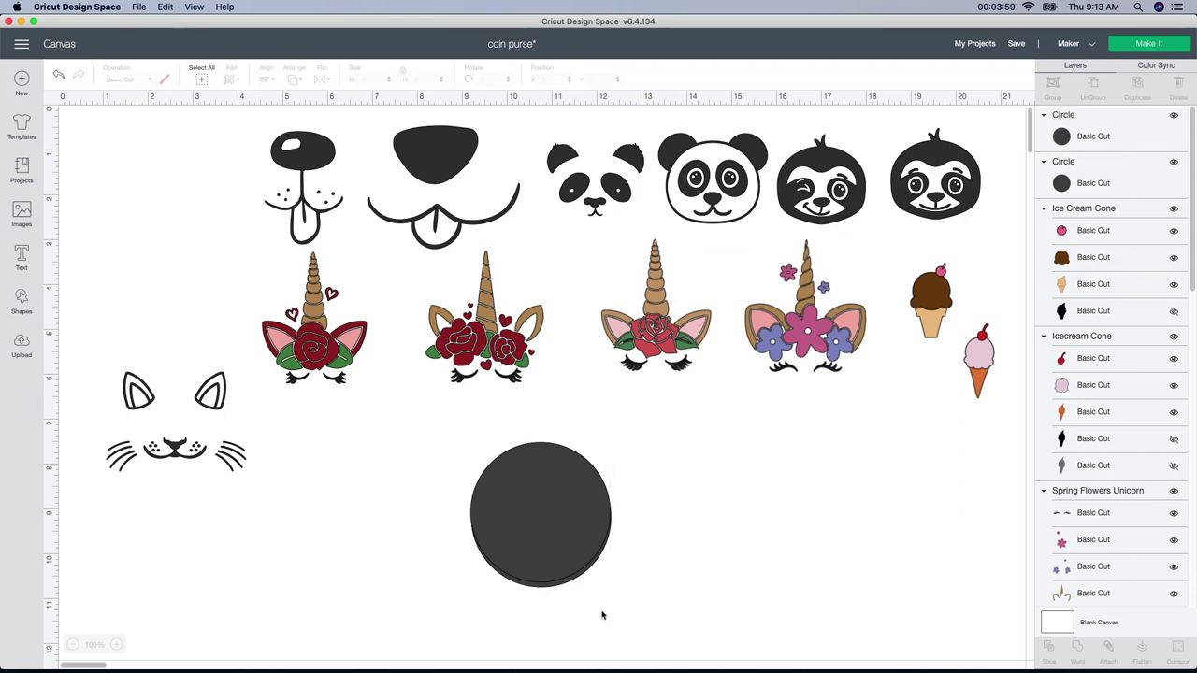
Select both overlapping circles and center them horizontally on each other
{"action": "left_click_drag", "start_coordinate": [568, 602], "coordinate": [505, 528]}
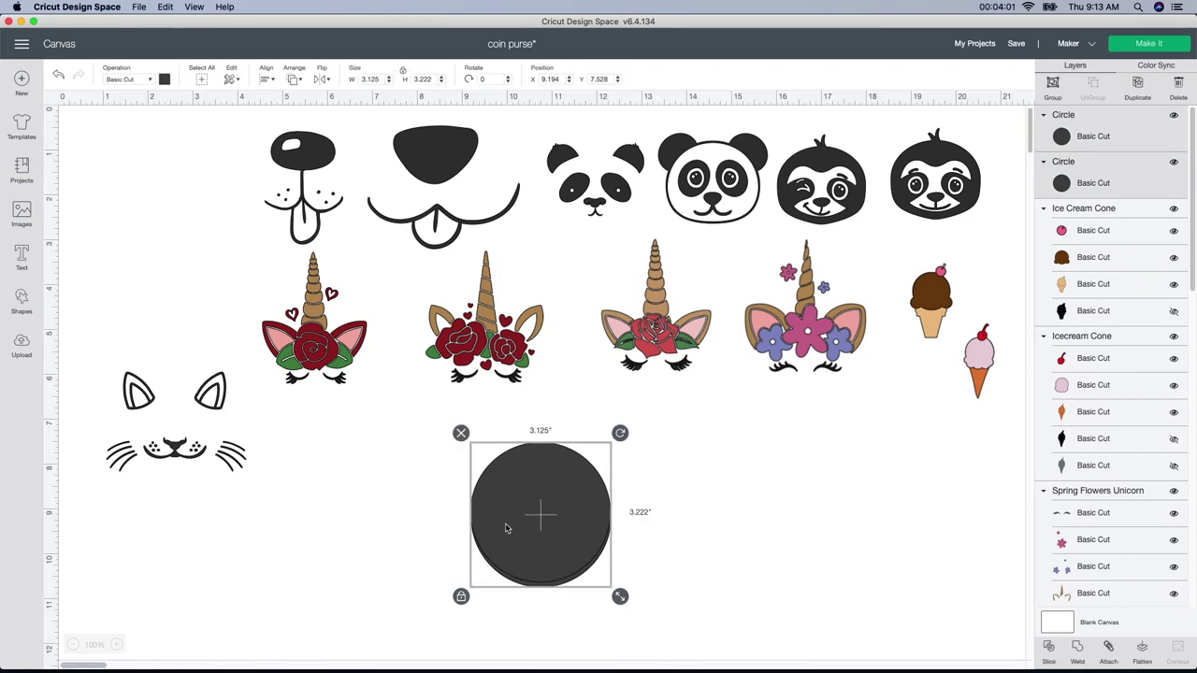
{"action": "left_click", "coordinate": [291, 83]}
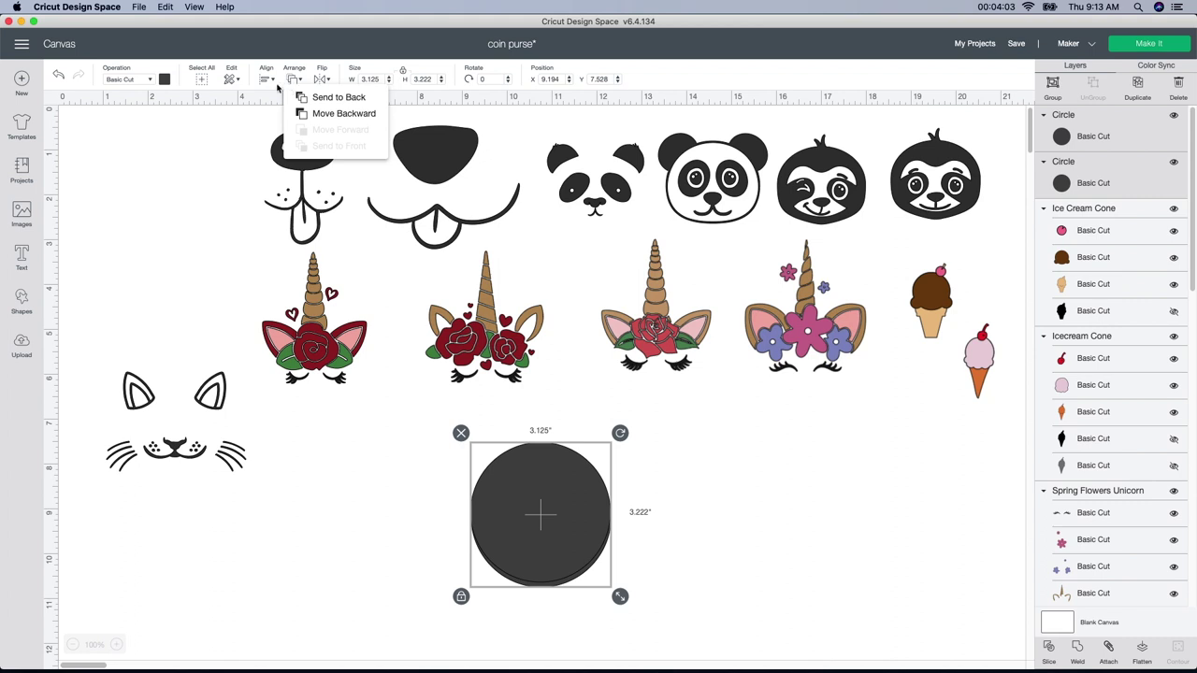
{"action": "left_click", "coordinate": [266, 82]}
{"action": "left_click", "coordinate": [267, 83]}
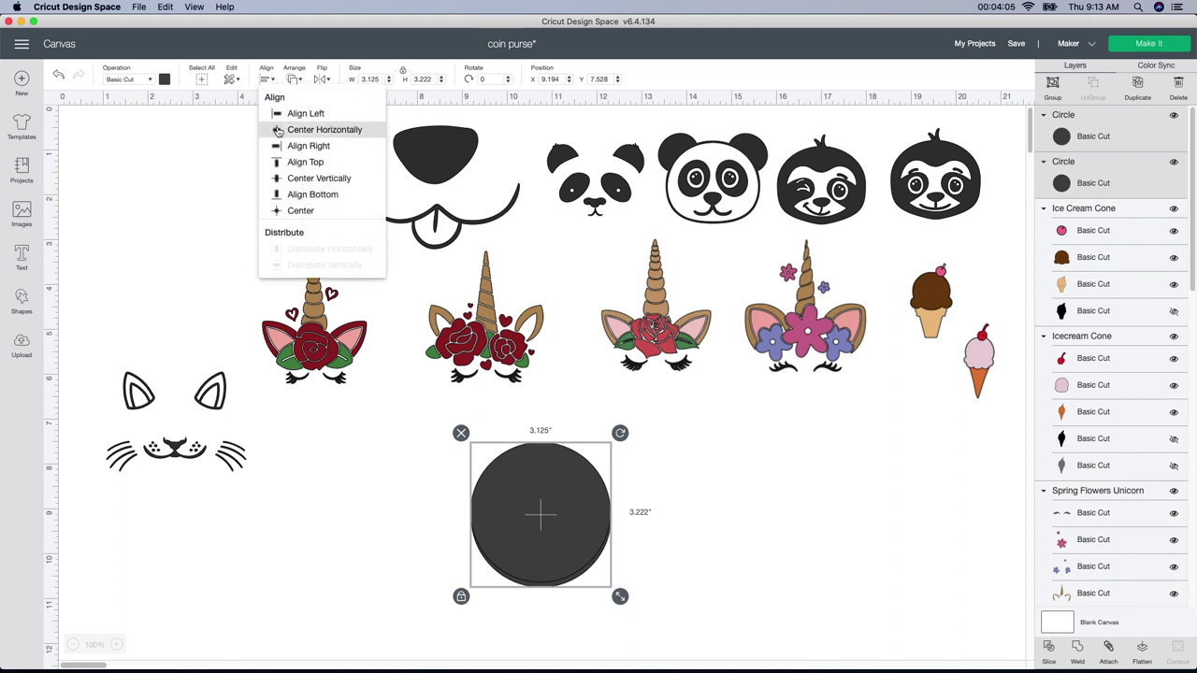
{"action": "left_click", "coordinate": [278, 127]}
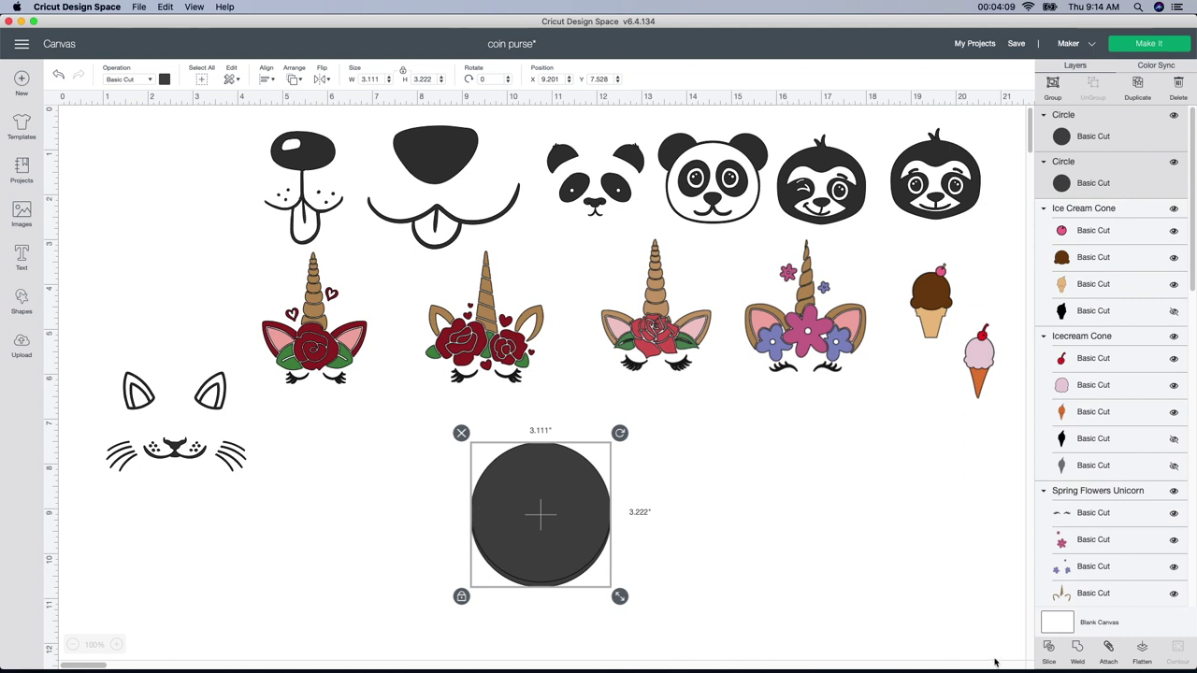
Slice the two circles and delete every resulting piece except the thin lower crescent
{"action": "left_click", "coordinate": [711, 570]}
{"action": "left_click_drag", "start_coordinate": [563, 538], "coordinate": [725, 535]}
{"action": "left_click", "coordinate": [640, 437]}
{"action": "left_click_drag", "start_coordinate": [548, 493], "coordinate": [683, 472]}
{"action": "left_click", "coordinate": [635, 437]}
{"action": "left_click_drag", "start_coordinate": [534, 478], "coordinate": [735, 467]}
{"action": "left_click", "coordinate": [663, 429]}
{"action": "left_click", "coordinate": [548, 561]}
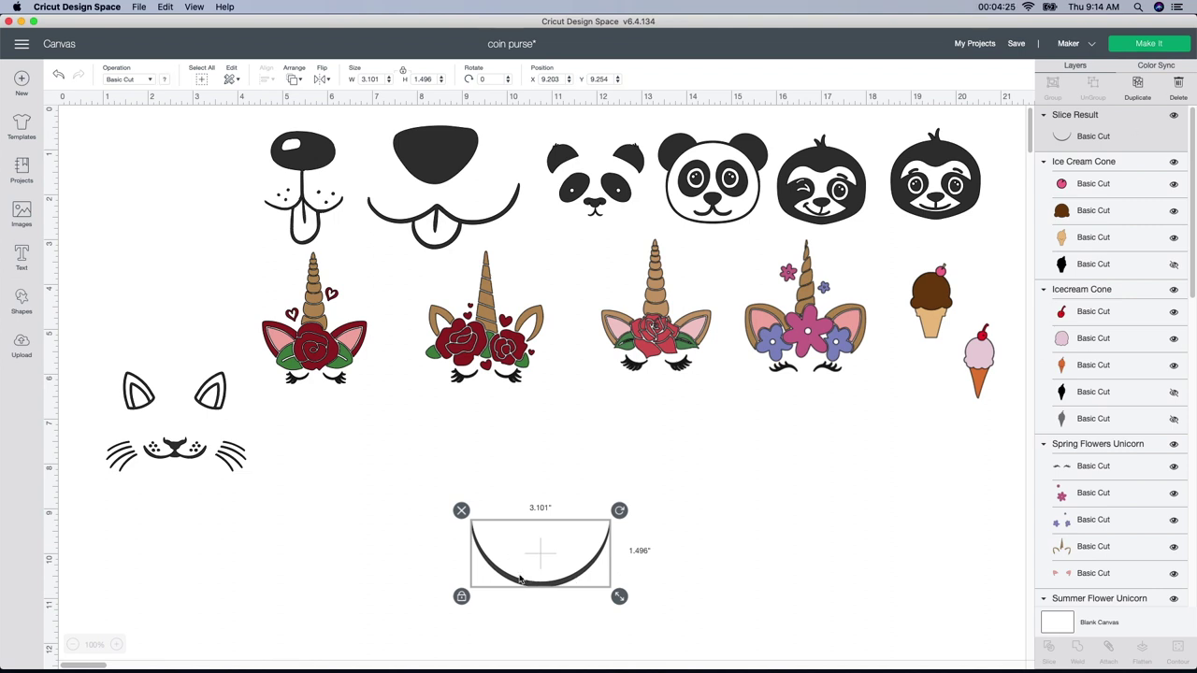
Shrink the crescent to about 0.45 in wide and place it on the cat face as the left closed eye
{"action": "left_click_drag", "start_coordinate": [619, 597], "coordinate": [161, 422]}
{"action": "left_click", "coordinate": [245, 533]}
{"action": "left_click", "coordinate": [161, 423]}
{"action": "left_click", "coordinate": [244, 514]}
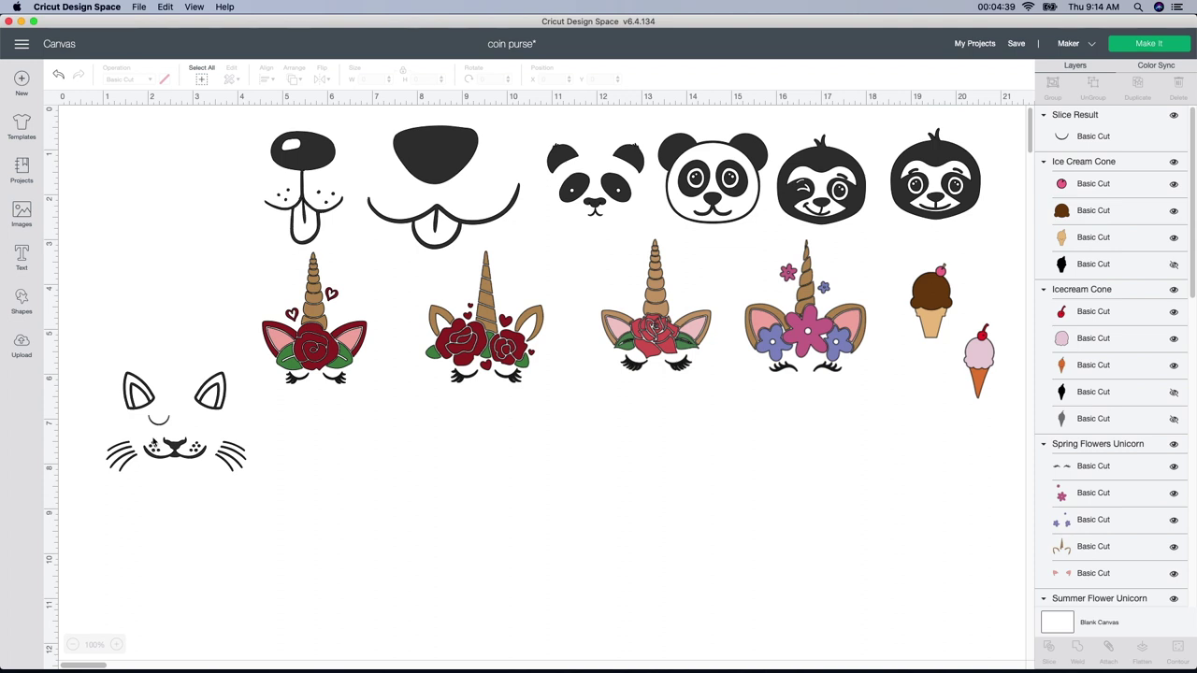
Duplicate the crescent eye and place the copy level with it as the cat's right closed eye
{"action": "left_click", "coordinate": [162, 424]}
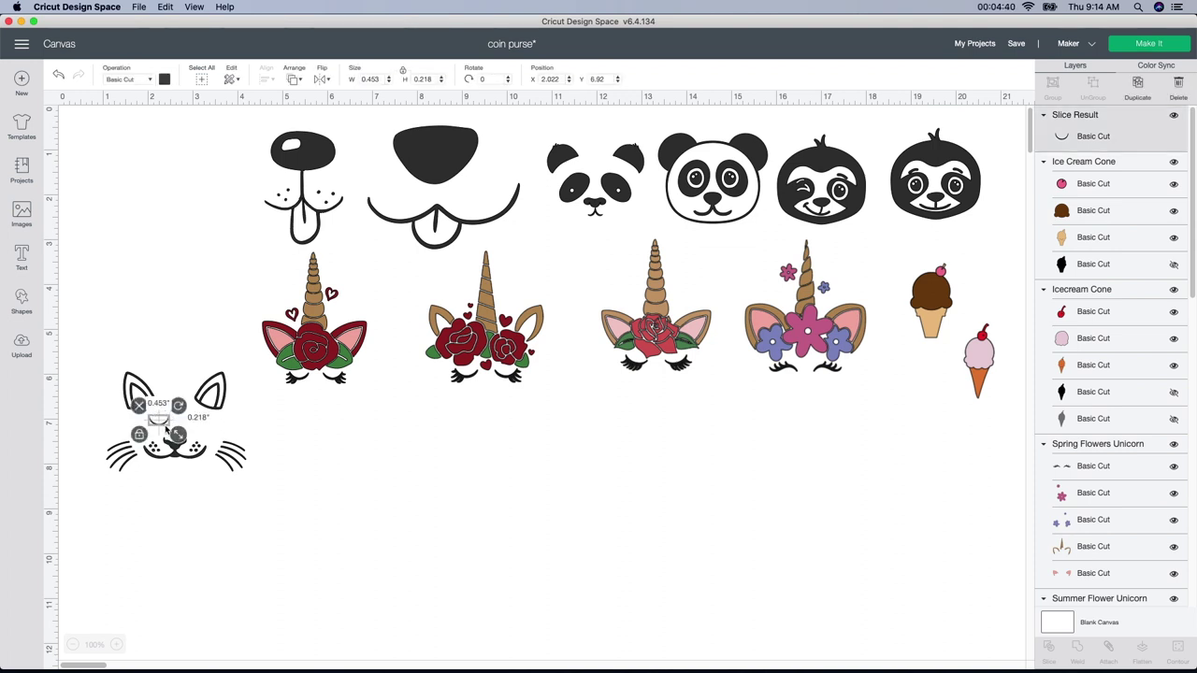
{"action": "left_click", "coordinate": [1135, 90]}
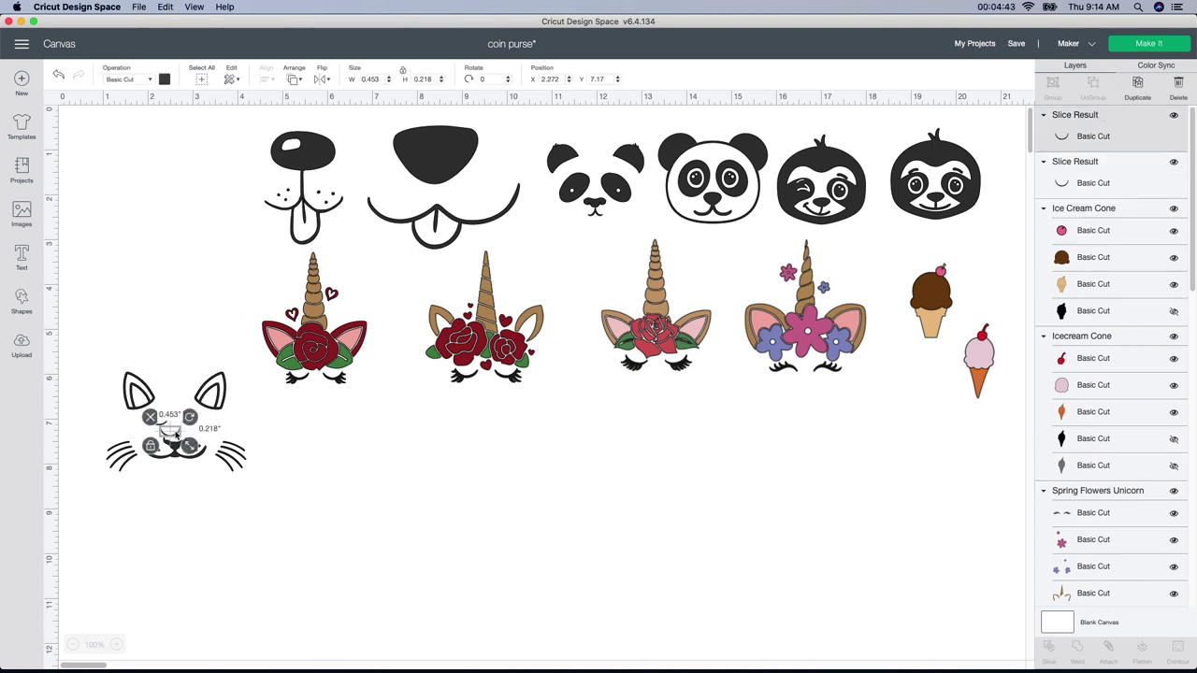
{"action": "left_click_drag", "start_coordinate": [179, 432], "coordinate": [191, 418]}
{"action": "left_click", "coordinate": [272, 477]}
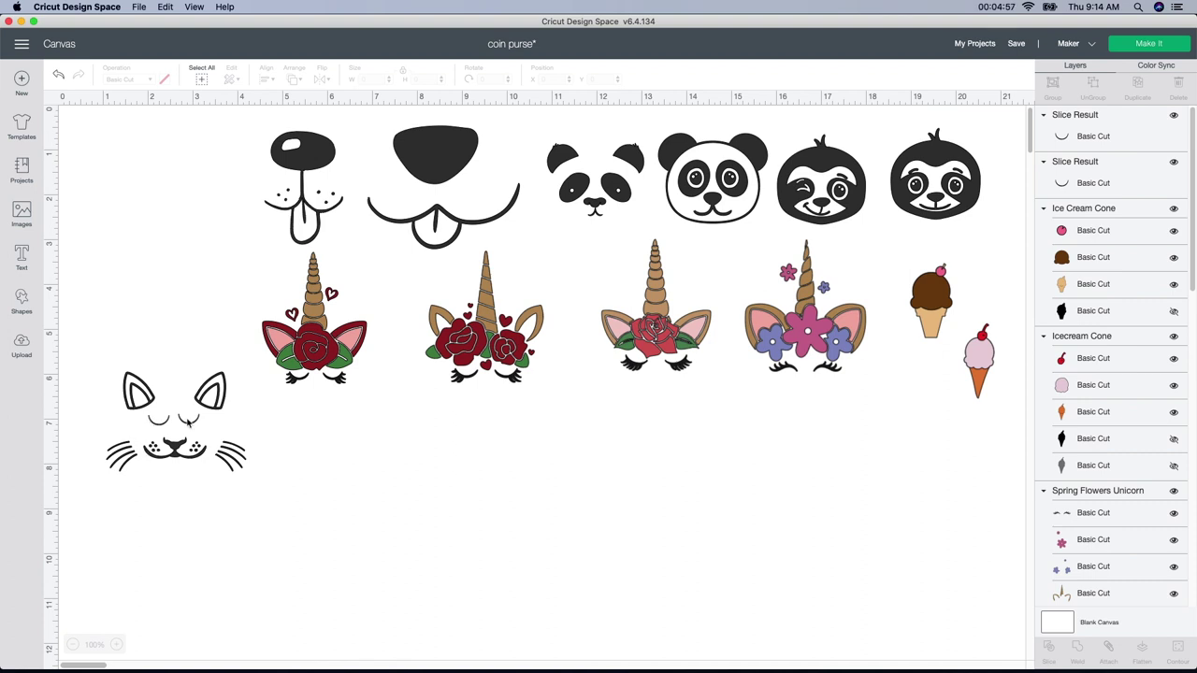
Detach the cat face's layers and attach them again together with both crescent eyes
{"action": "left_click_drag", "start_coordinate": [218, 502], "coordinate": [143, 395]}
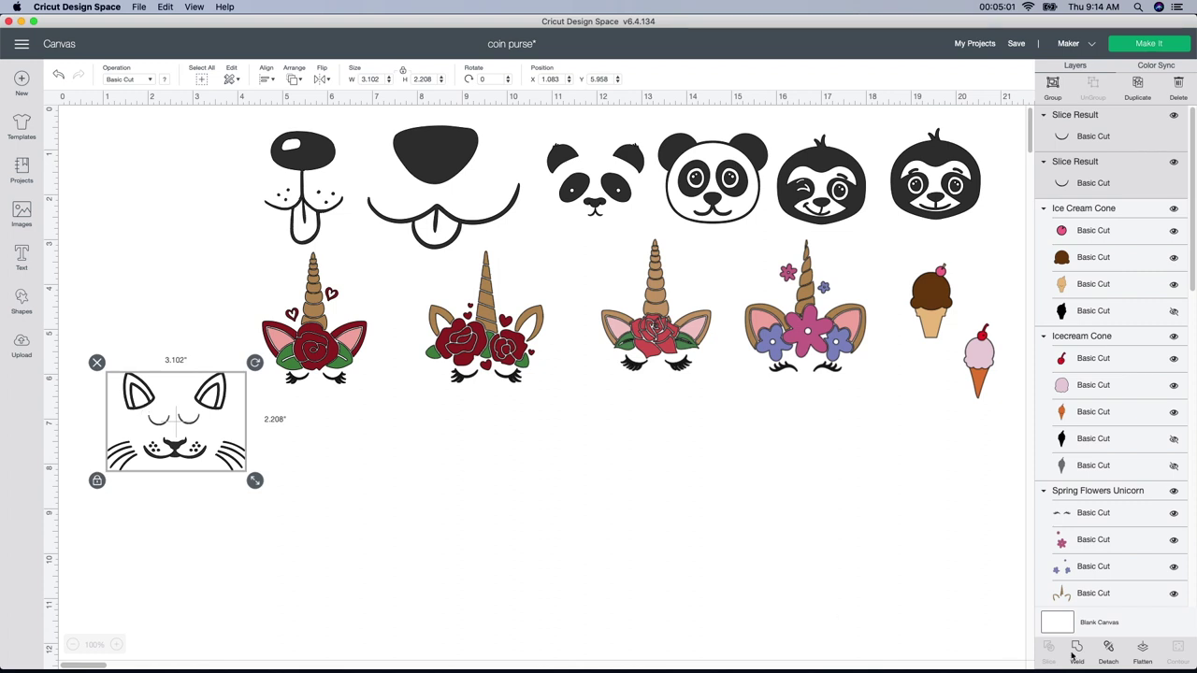
{"action": "left_click", "coordinate": [1107, 659]}
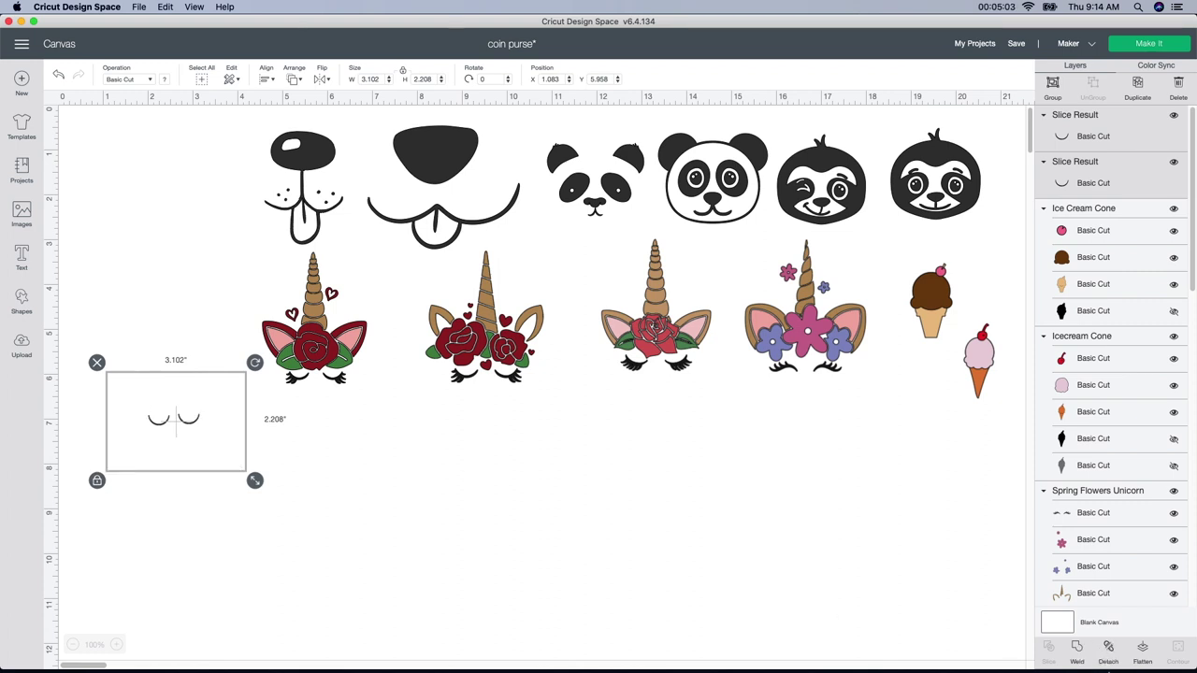
{"action": "left_click_drag", "start_coordinate": [269, 499], "coordinate": [138, 395]}
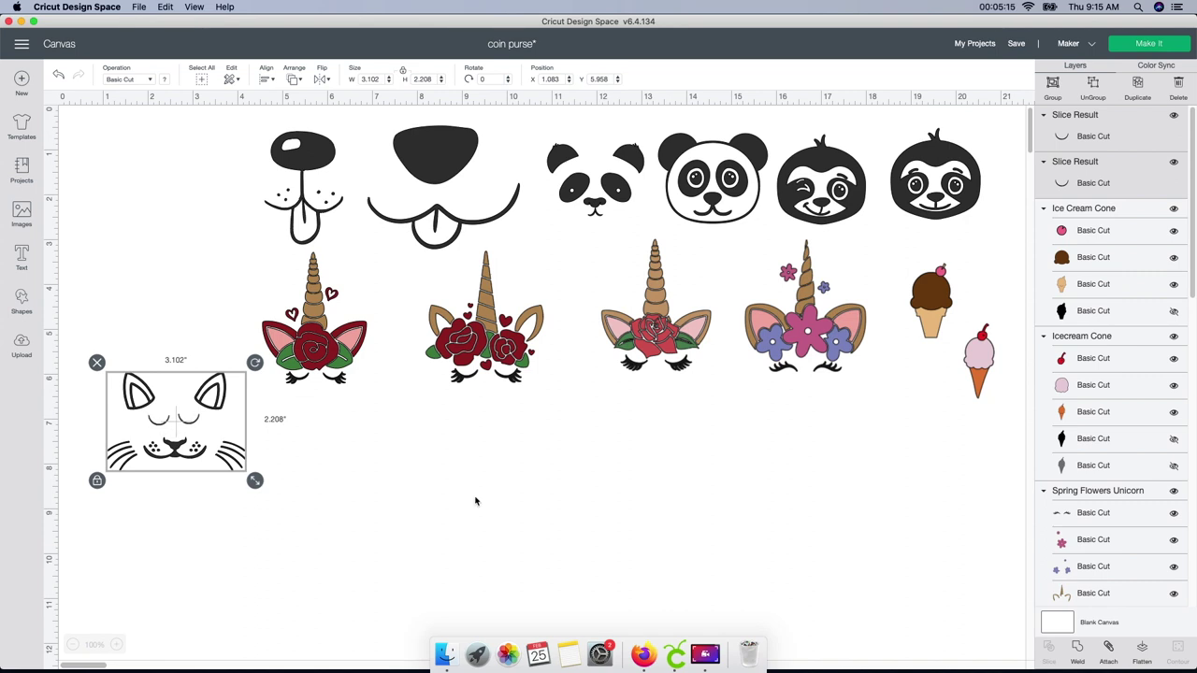
{"action": "left_click", "coordinate": [1108, 661]}
{"action": "left_click", "coordinate": [315, 529]}
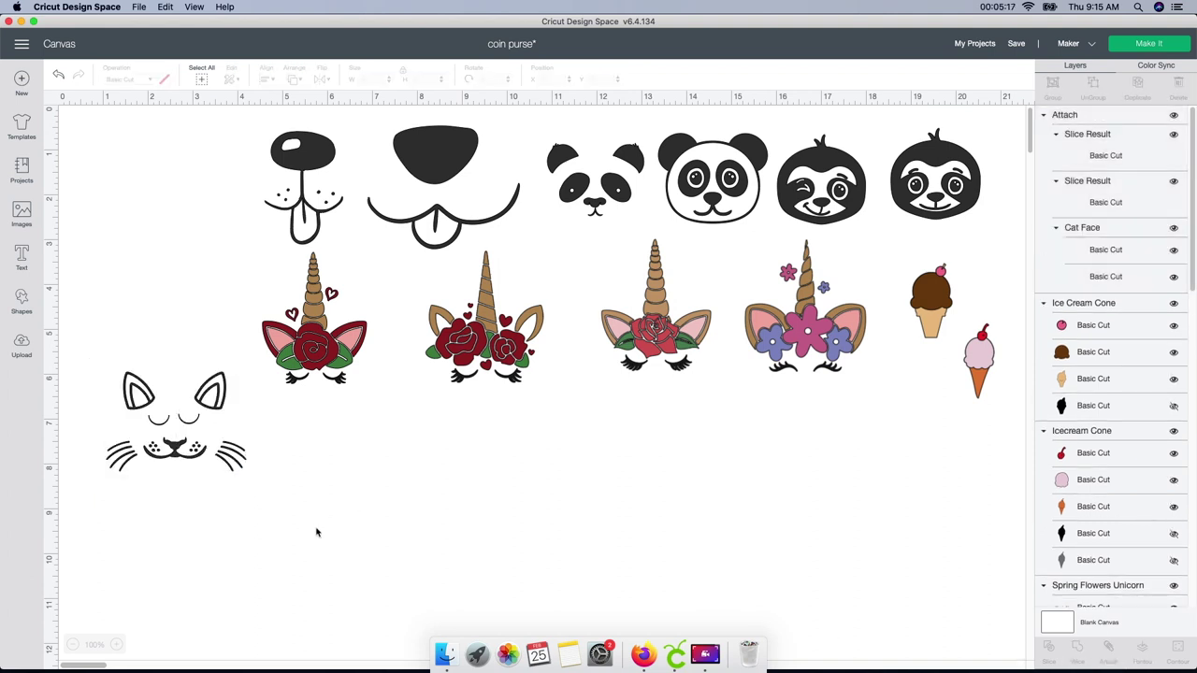
Move the attached cat face with its closed eyes back to the start of the animal row, beside the small dog face
{"action": "left_click", "coordinate": [190, 422]}
{"action": "left_click", "coordinate": [323, 495]}
{"action": "left_click_drag", "start_coordinate": [210, 449], "coordinate": [181, 208]}
{"action": "left_click", "coordinate": [320, 510]}
{"action": "left_click", "coordinate": [182, 296]}
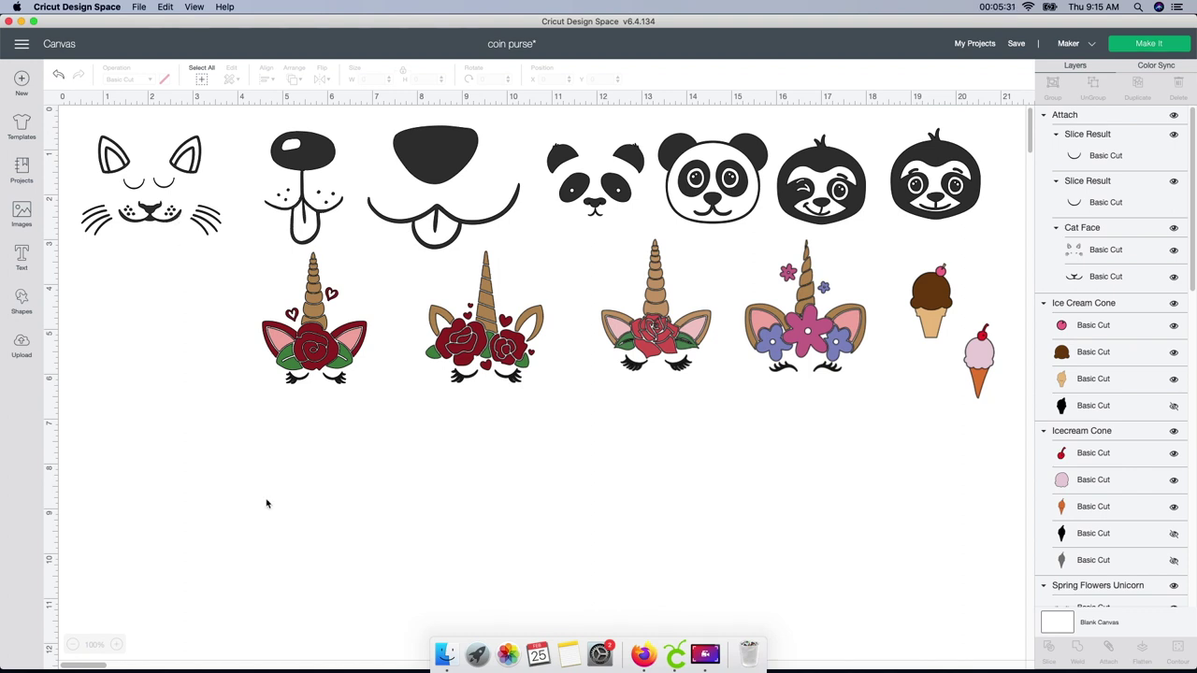
{"action": "left_click", "coordinate": [148, 186]}
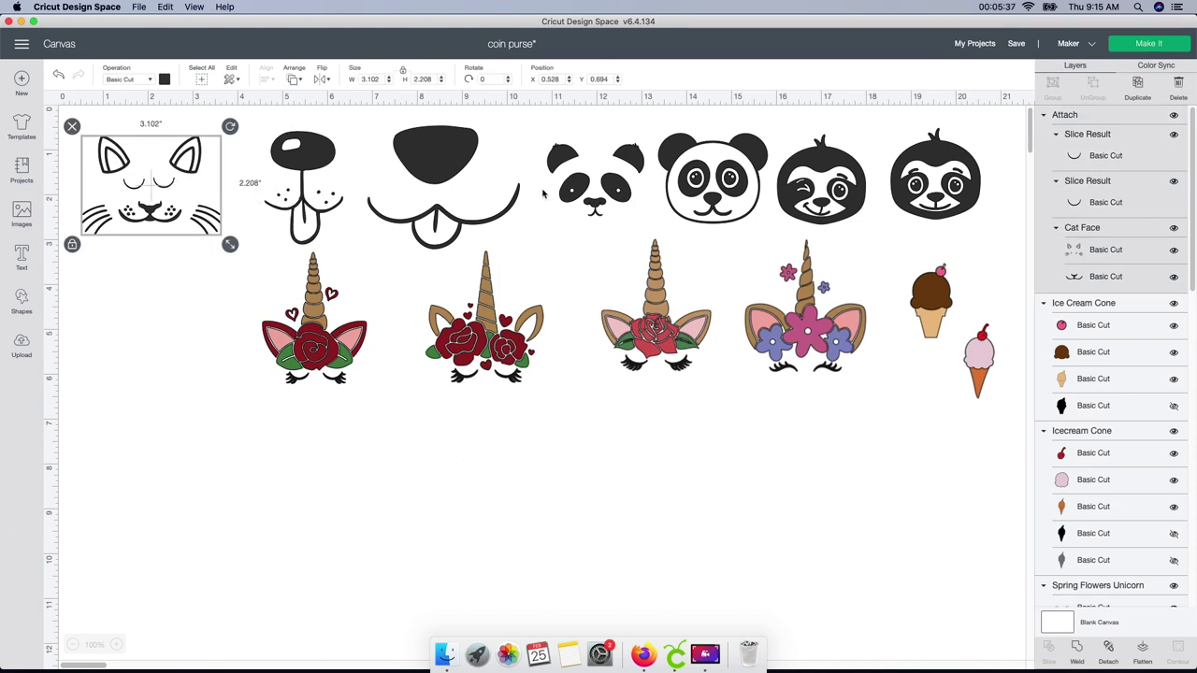
Move the chocolate and pink ice cream cones below the unicorn row, with a gap between the two
{"action": "left_click", "coordinate": [929, 318]}
{"action": "left_click_drag", "start_coordinate": [929, 318], "coordinate": [375, 499]}
{"action": "left_click_drag", "start_coordinate": [973, 360], "coordinate": [436, 472]}
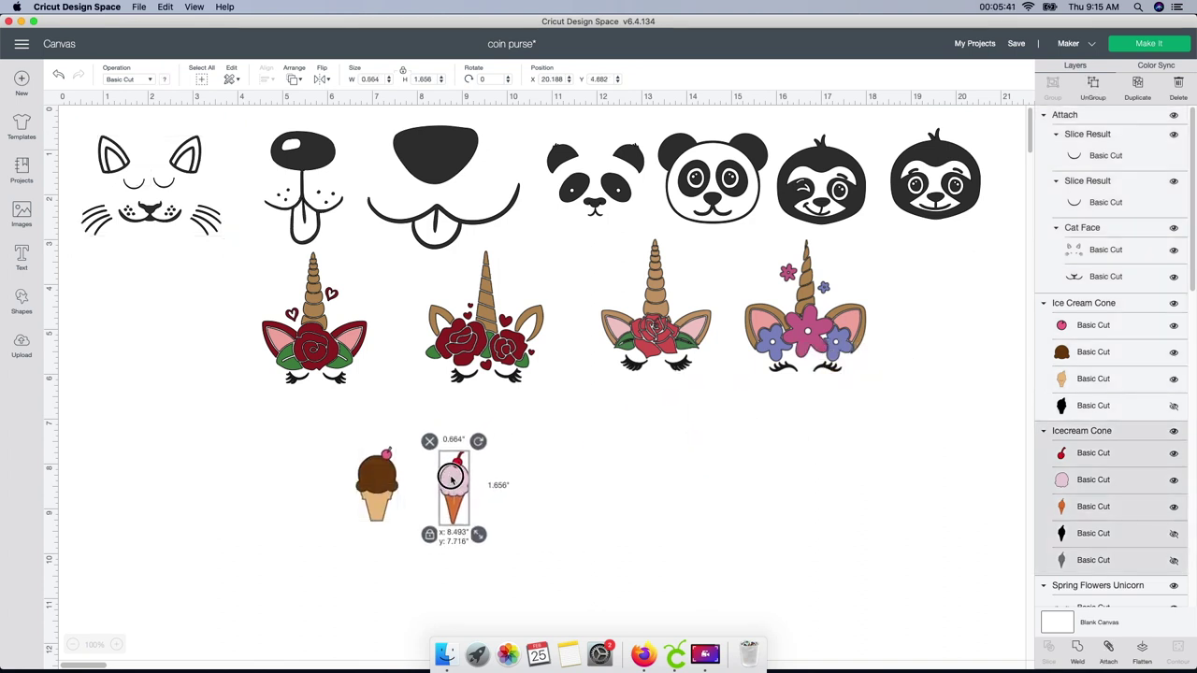
{"action": "left_click", "coordinate": [585, 468]}
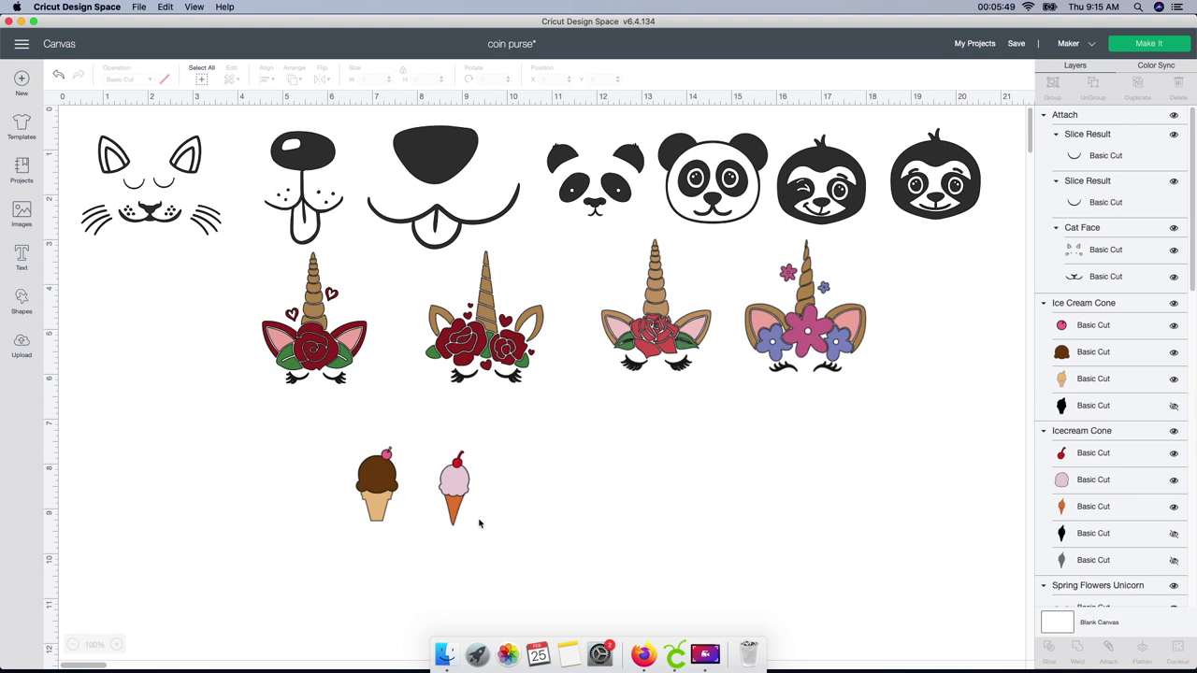
{"action": "left_click_drag", "start_coordinate": [458, 492], "coordinate": [535, 471]}
{"action": "left_click_drag", "start_coordinate": [396, 487], "coordinate": [382, 465]}
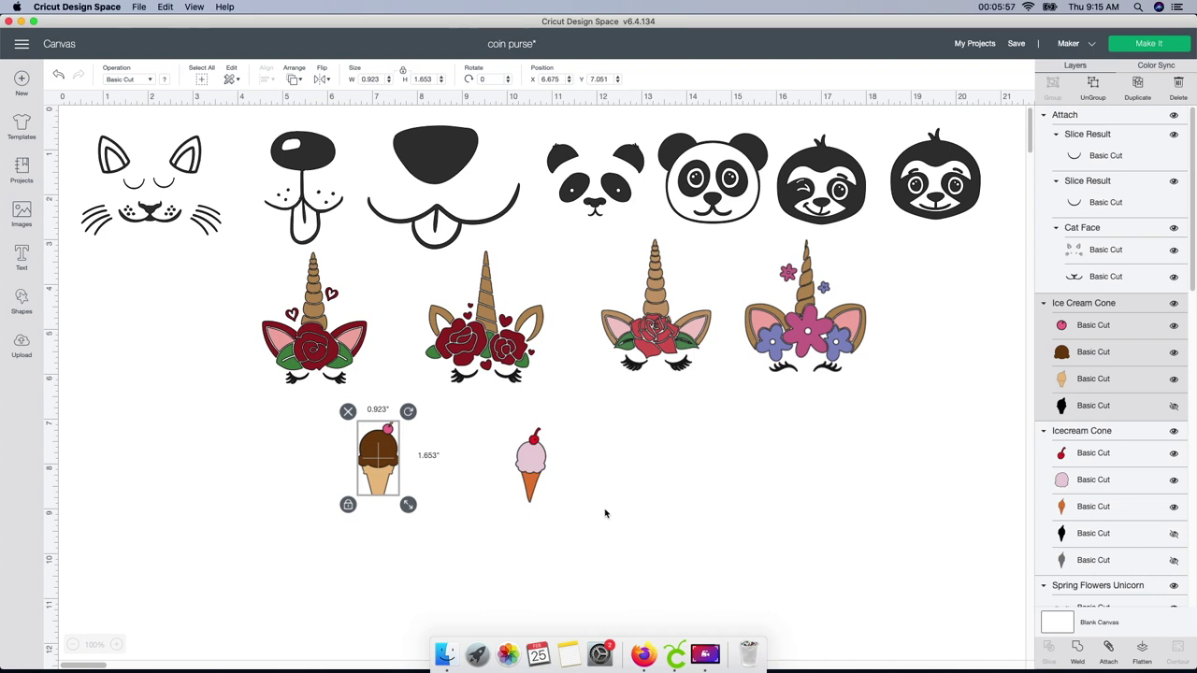
Check the chocolate cone's hidden black silhouette layer and nudge the pink cone slightly upward
{"action": "left_click", "coordinate": [542, 487]}
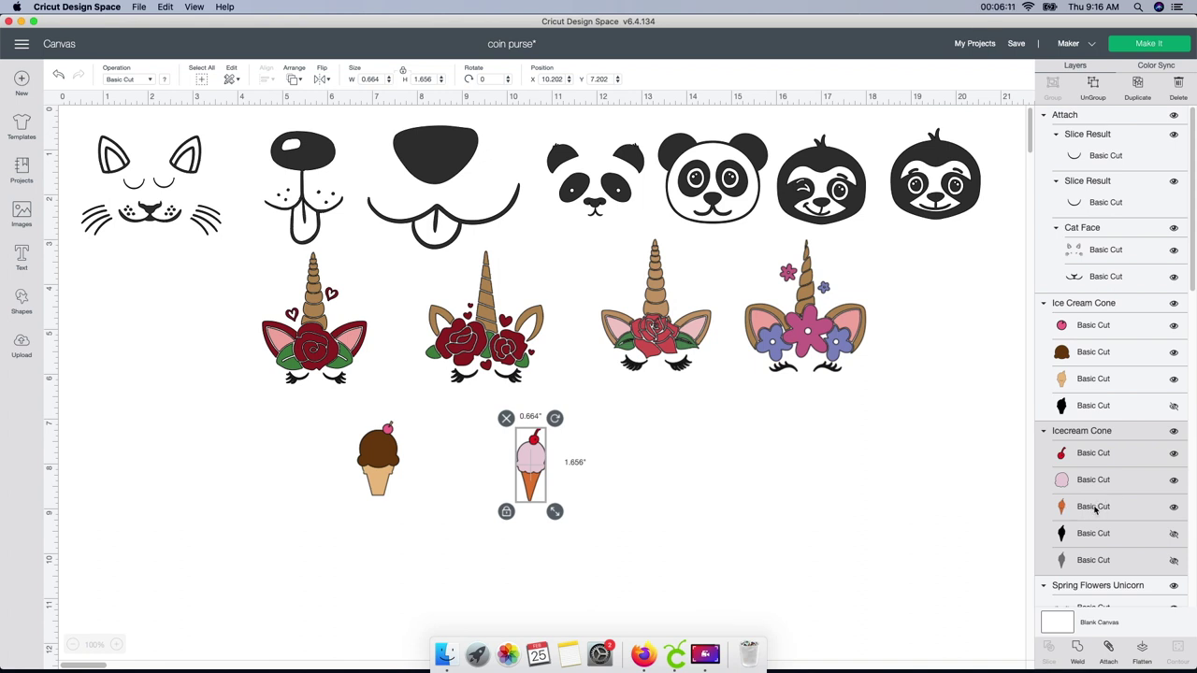
{"action": "left_click", "coordinate": [371, 484]}
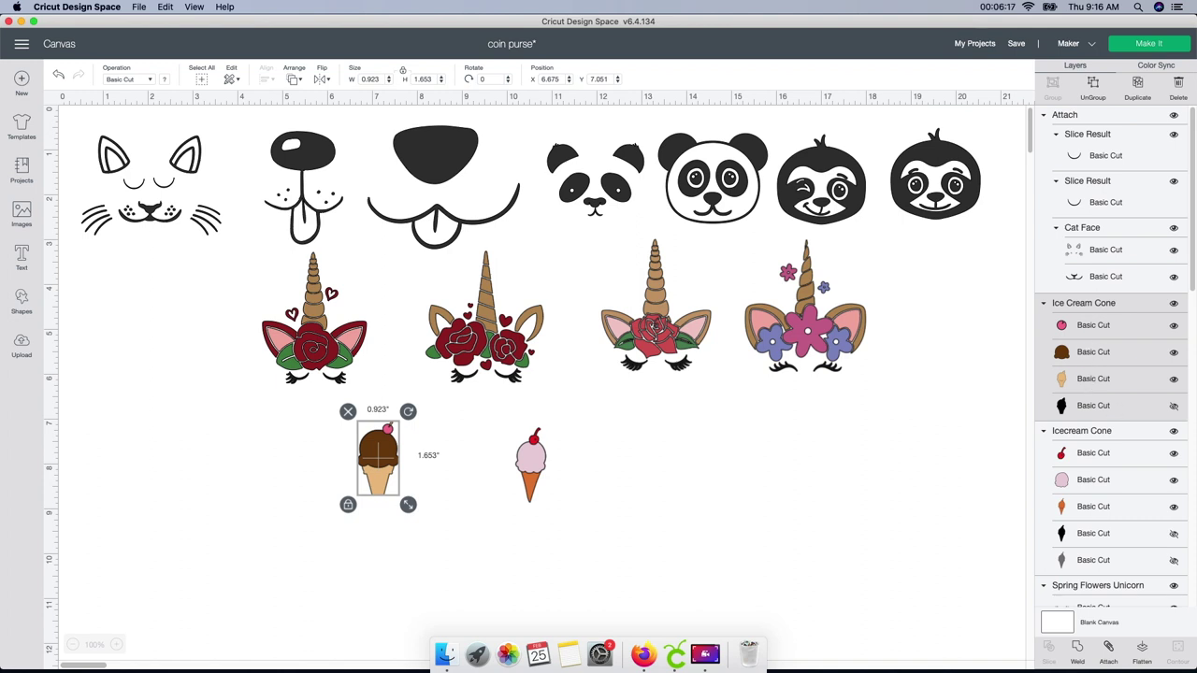
{"action": "left_click", "coordinate": [1176, 409]}
{"action": "left_click", "coordinate": [535, 466]}
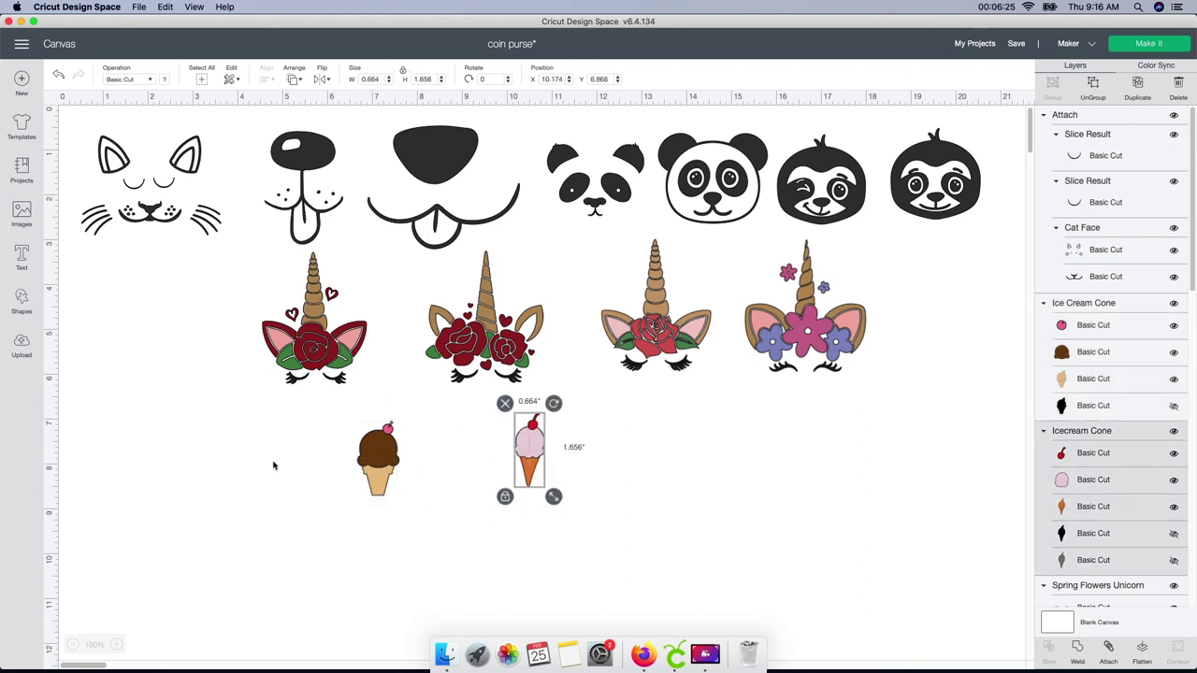
Add the text "Ice Cream Money" and place it below the two ice cream cones
{"action": "left_click", "coordinate": [22, 257]}
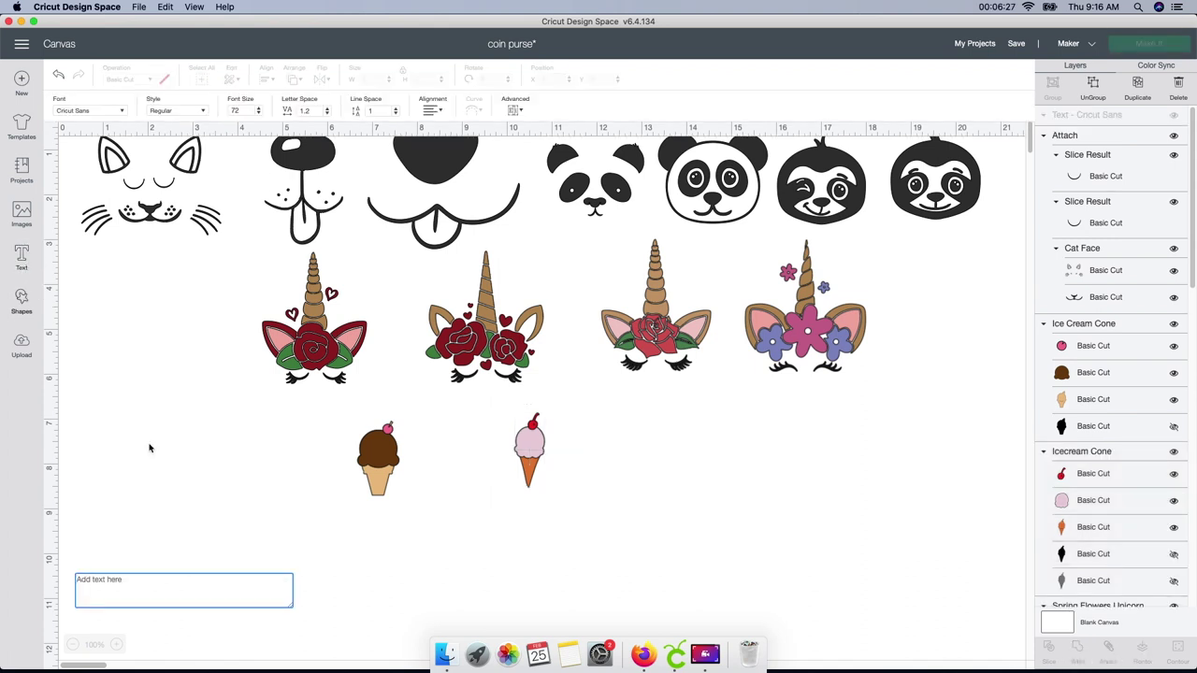
{"action": "type", "text": "IC"}
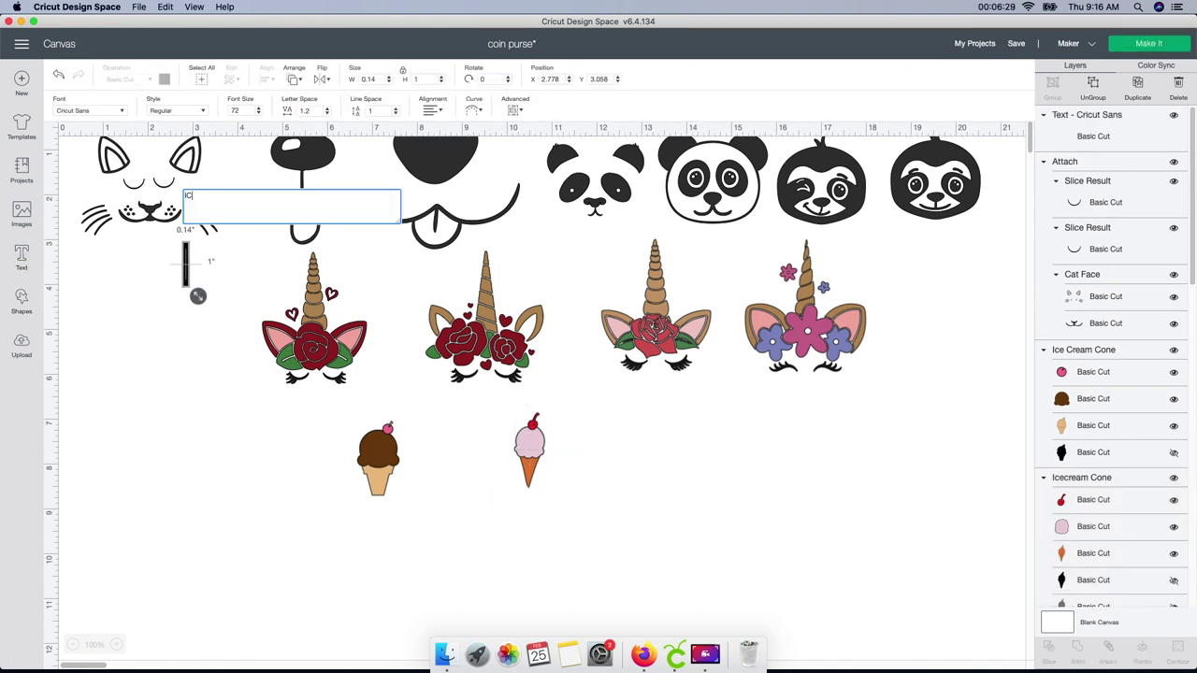
{"action": "type", "text": "e Cream Mone"}
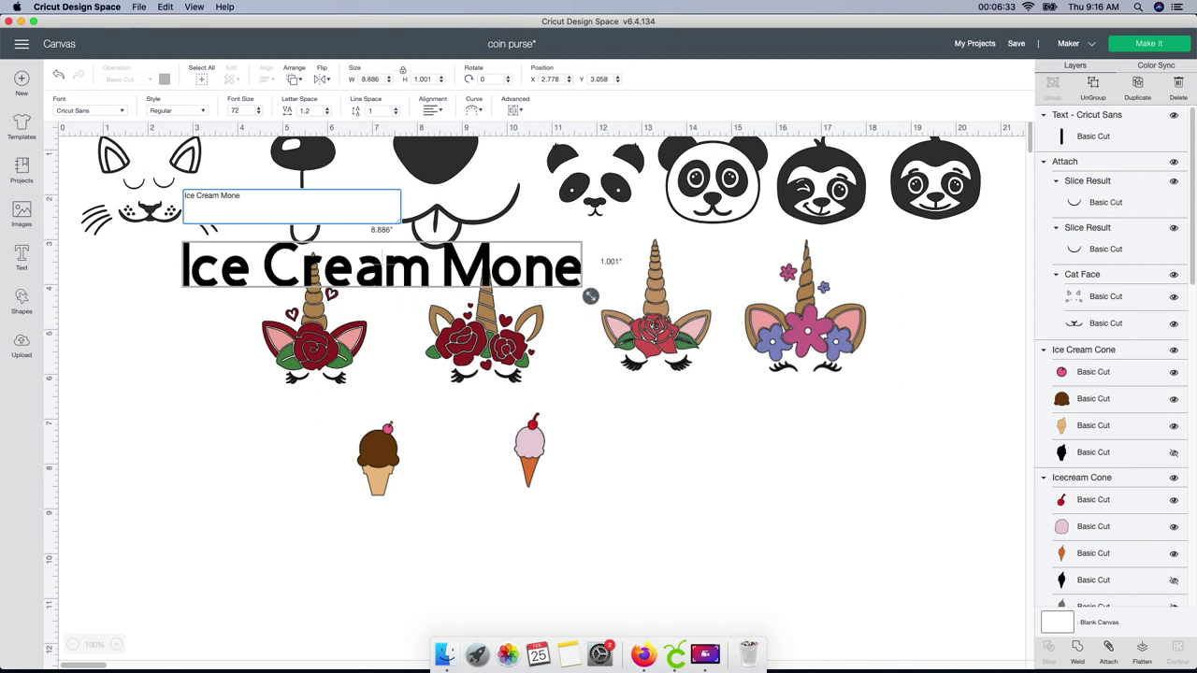
{"action": "left_click_drag", "start_coordinate": [402, 270], "coordinate": [565, 550]}
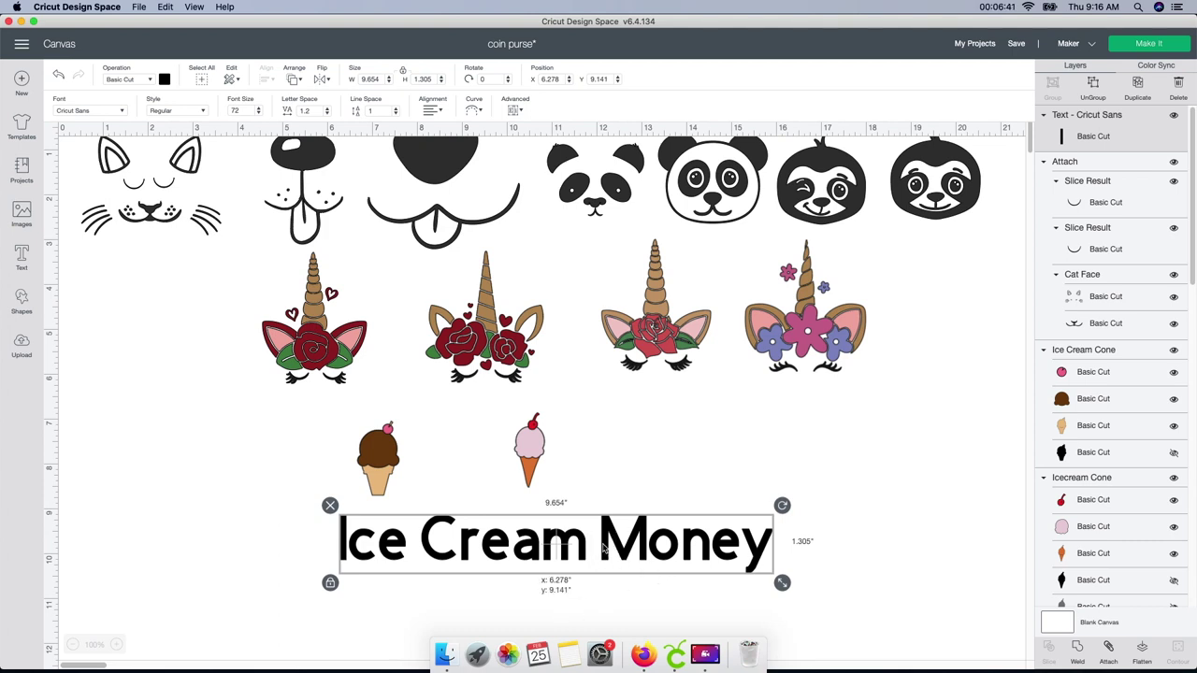
Split the text into two centered lines, "Ice Cream" above "Money", and place it beside the pink cone
{"action": "double_click", "coordinate": [604, 548]}
{"action": "left_click", "coordinate": [378, 467]}
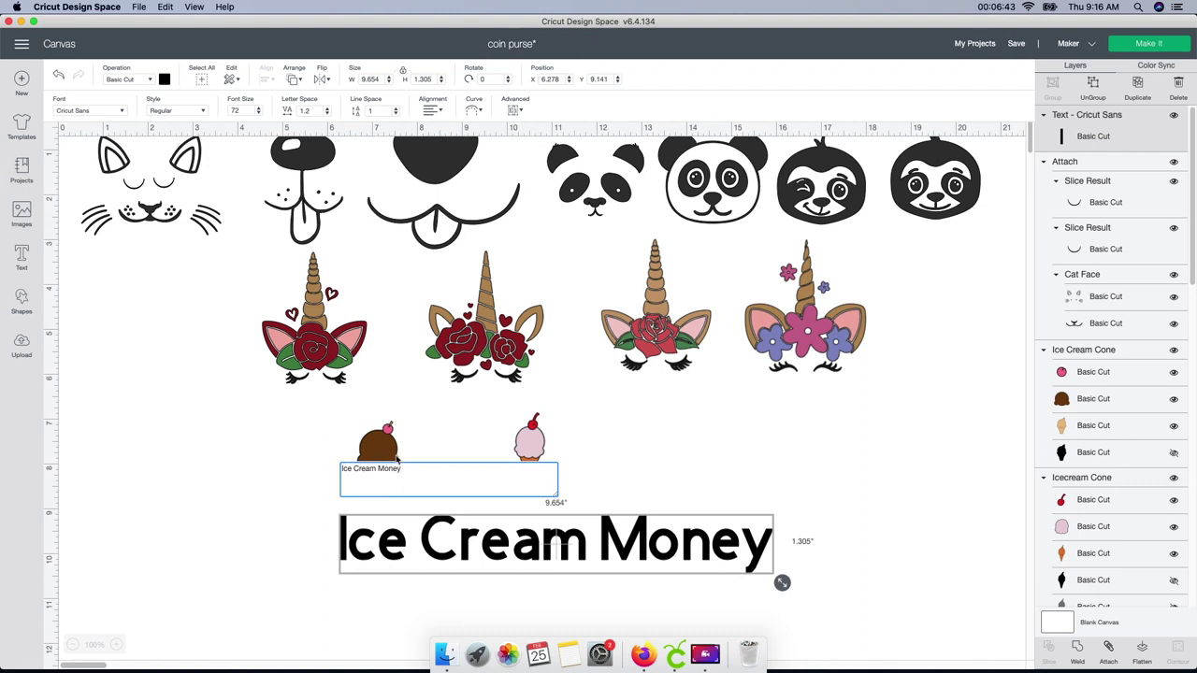
{"action": "key", "text": "Return"}
{"action": "left_click_drag", "start_coordinate": [434, 556], "coordinate": [691, 471]}
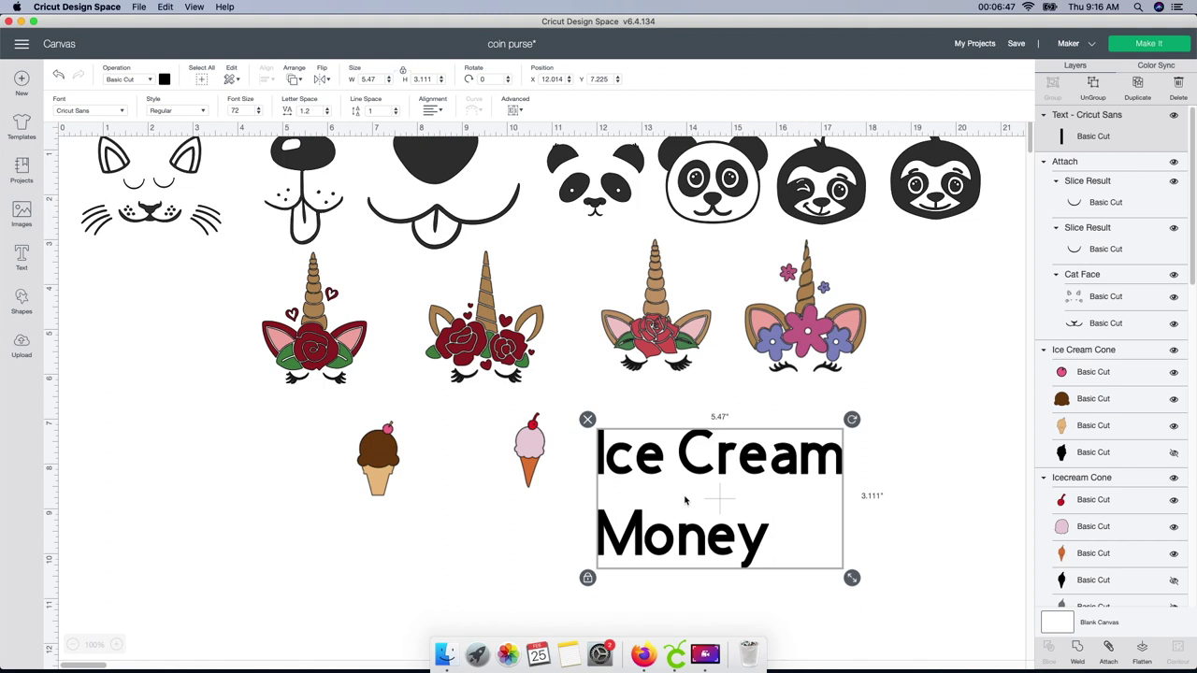
{"action": "left_click", "coordinate": [431, 110]}
{"action": "left_click", "coordinate": [451, 143]}
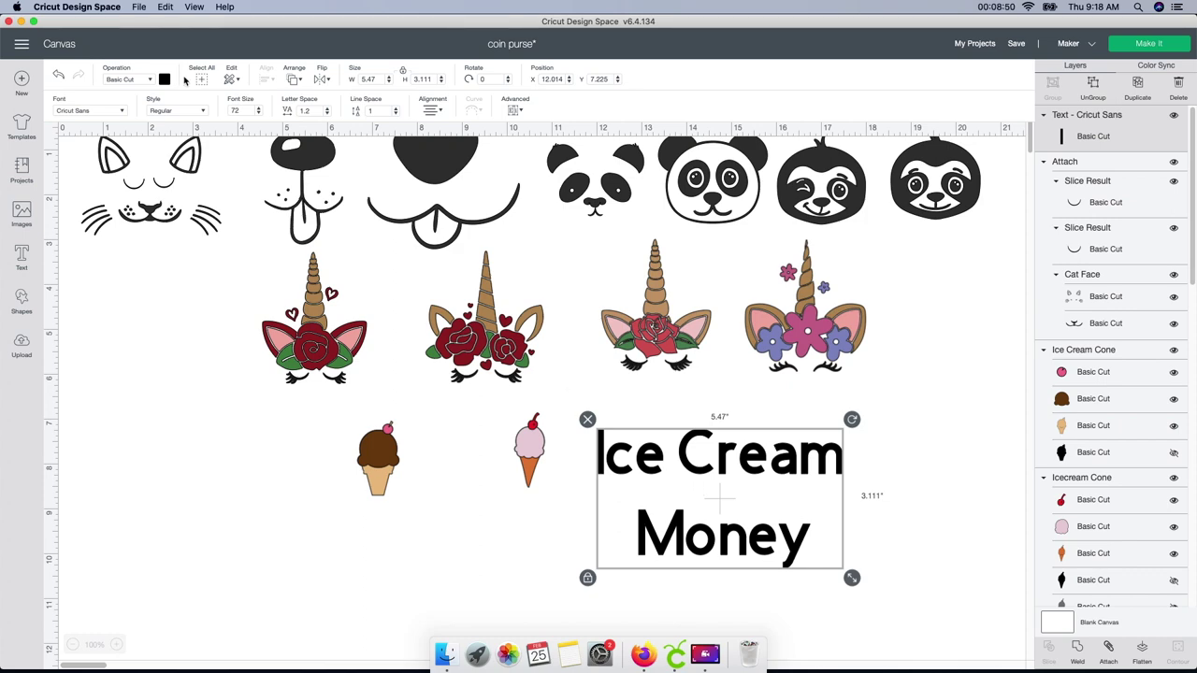
Change the font of the "Ice Cream Money" text to Cuttin' Up - Holy Cow
{"action": "left_click", "coordinate": [116, 112]}
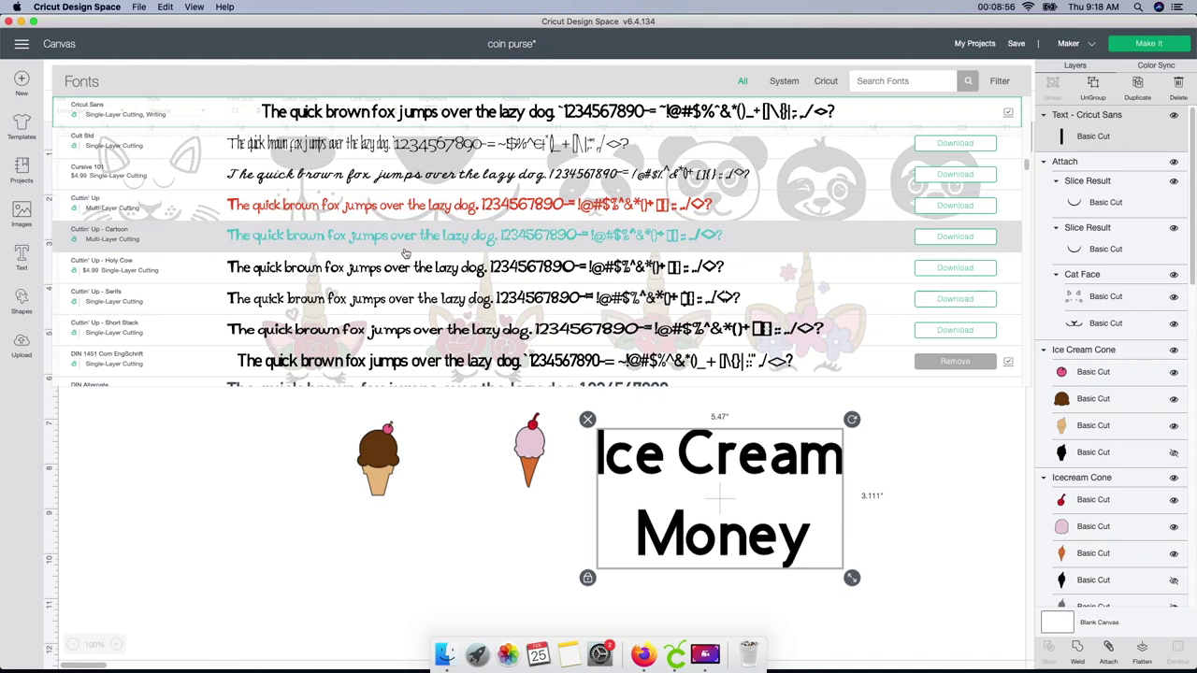
{"action": "scroll", "coordinate": [405, 261], "scroll_direction": "down", "scroll_amount": 1}
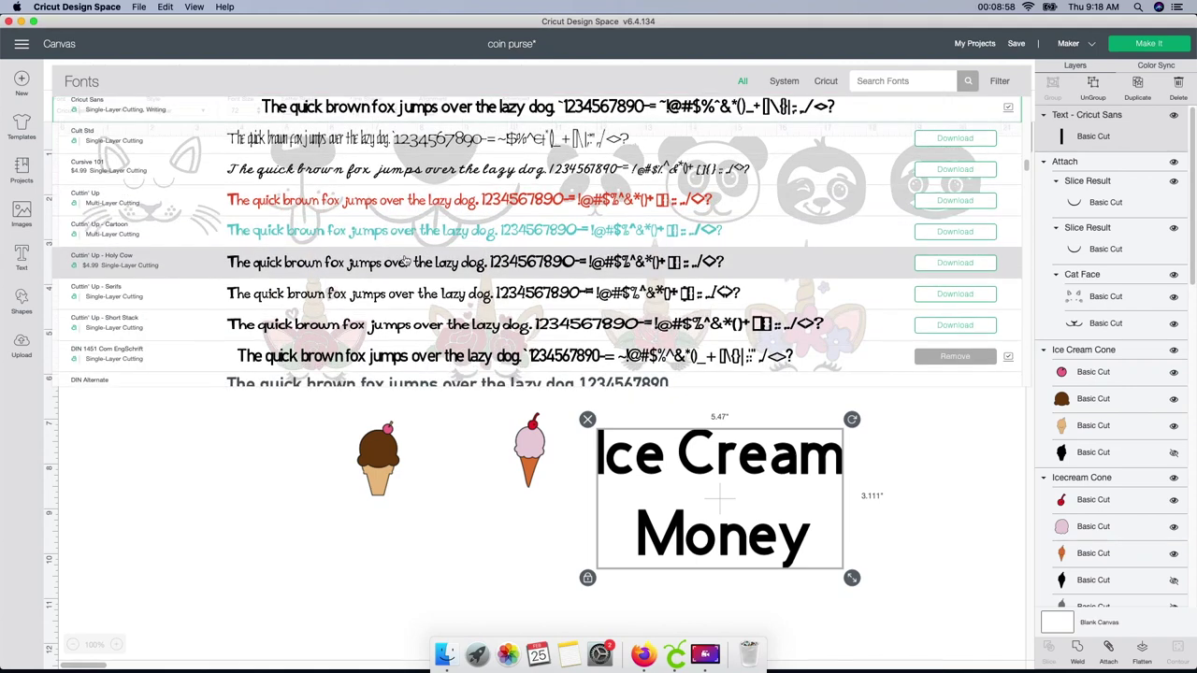
{"action": "scroll", "coordinate": [405, 262], "scroll_direction": "up", "scroll_amount": 3}
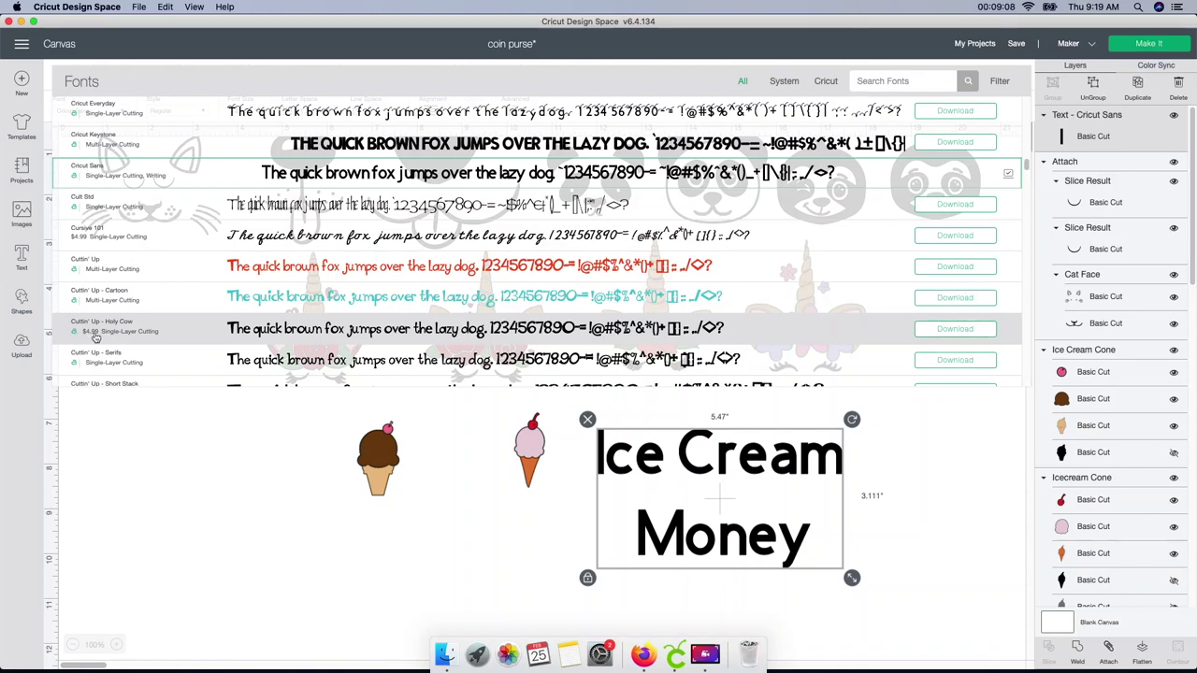
{"action": "left_click", "coordinate": [264, 332]}
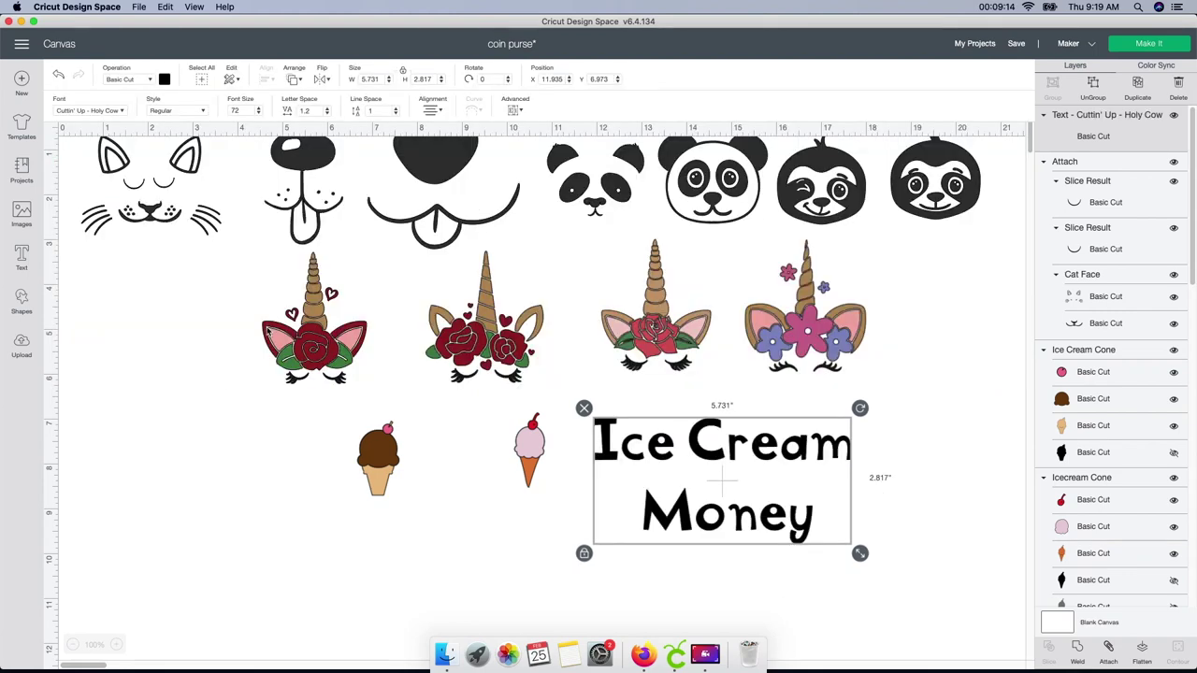
{"action": "left_click", "coordinate": [913, 499]}
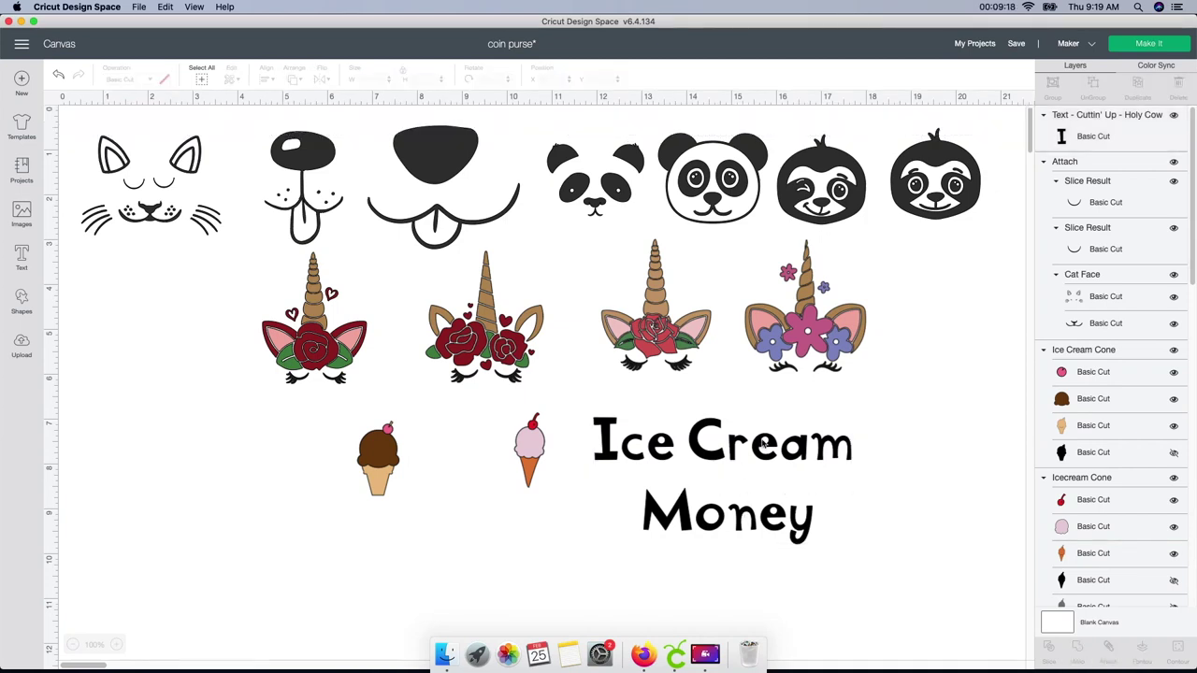
Reduce the line space of the "Ice Cream Money" text to 0.4
{"action": "left_click", "coordinate": [796, 526]}
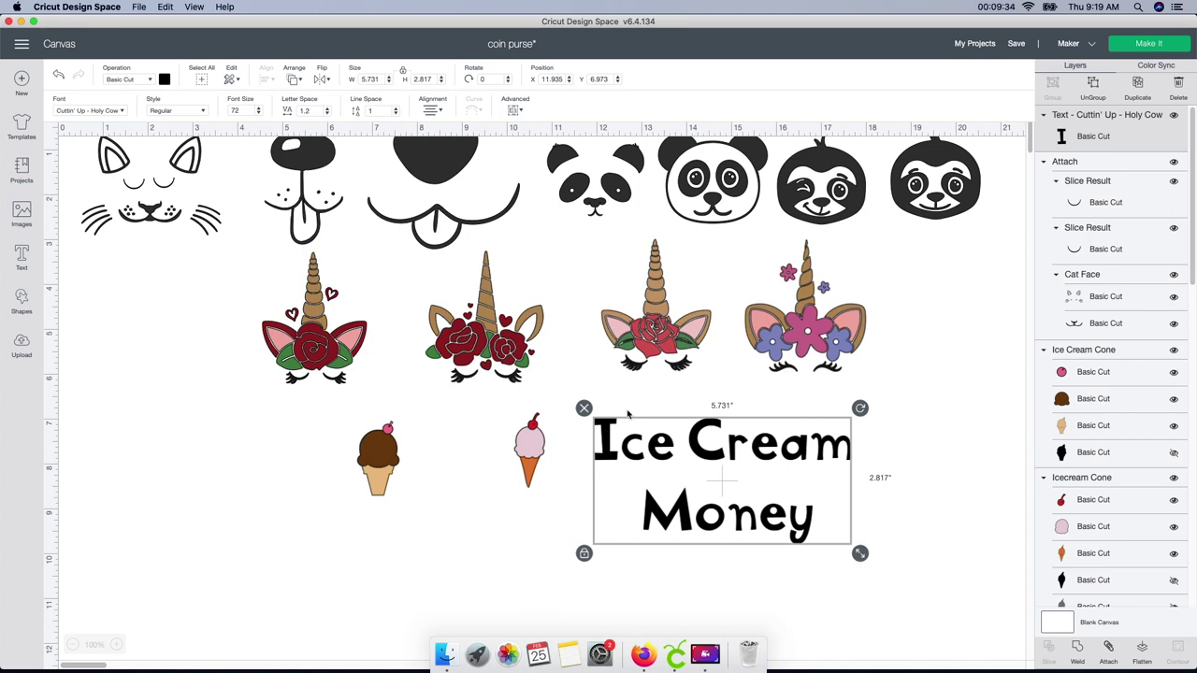
{"action": "left_click", "coordinate": [397, 113]}
{"action": "left_click", "coordinate": [396, 113]}
{"action": "left_click", "coordinate": [397, 113]}
{"action": "left_click", "coordinate": [396, 113]}
{"action": "left_click", "coordinate": [396, 113]}
{"action": "left_click", "coordinate": [396, 113]}
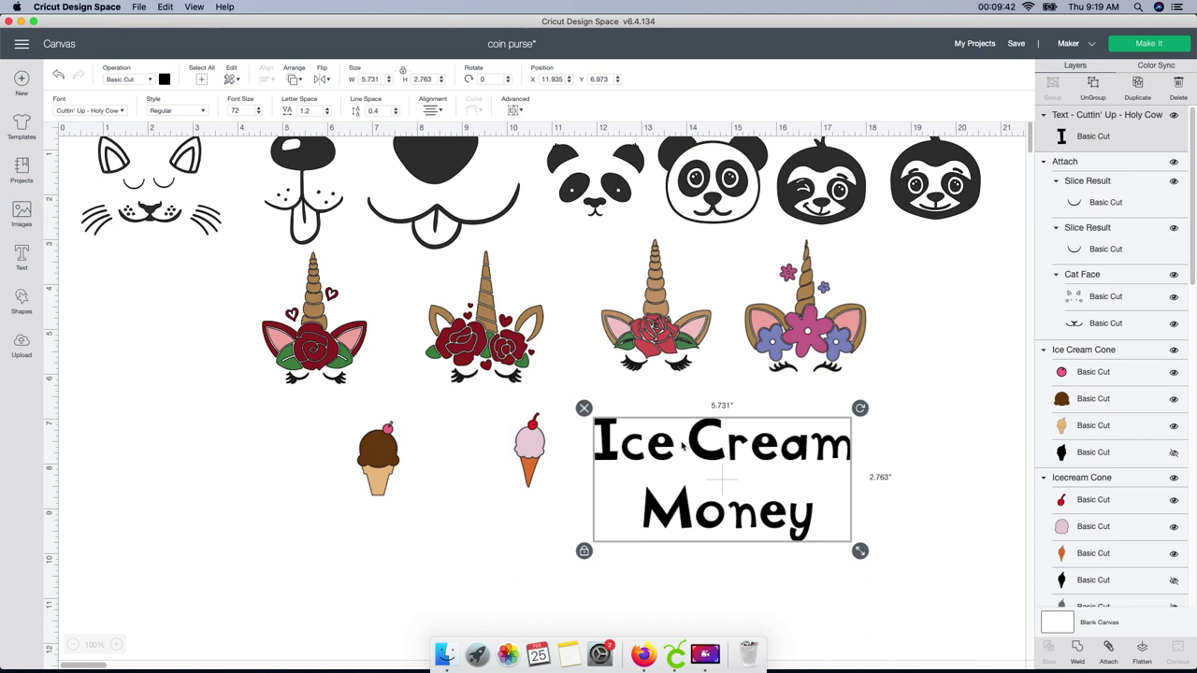
Ungroup the text to raise "Money" about 0.3 in closer to "Ice Cream", and attach all the letters together
{"action": "left_click", "coordinate": [1090, 86]}
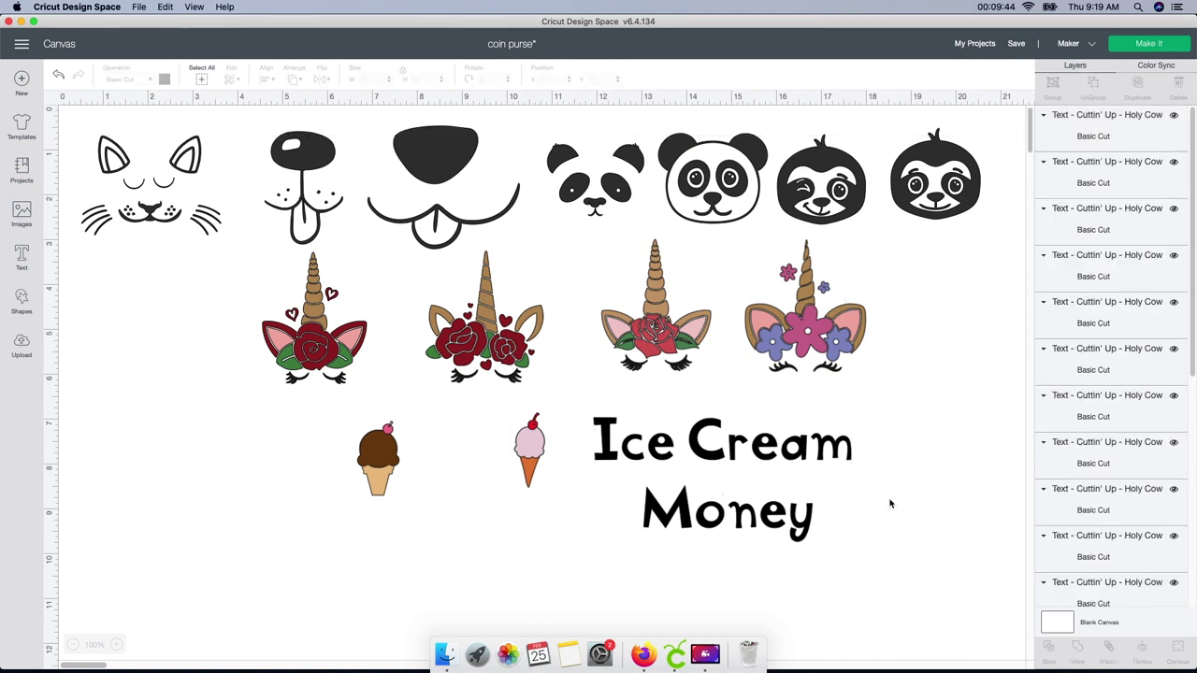
{"action": "left_click_drag", "start_coordinate": [788, 517], "coordinate": [647, 530]}
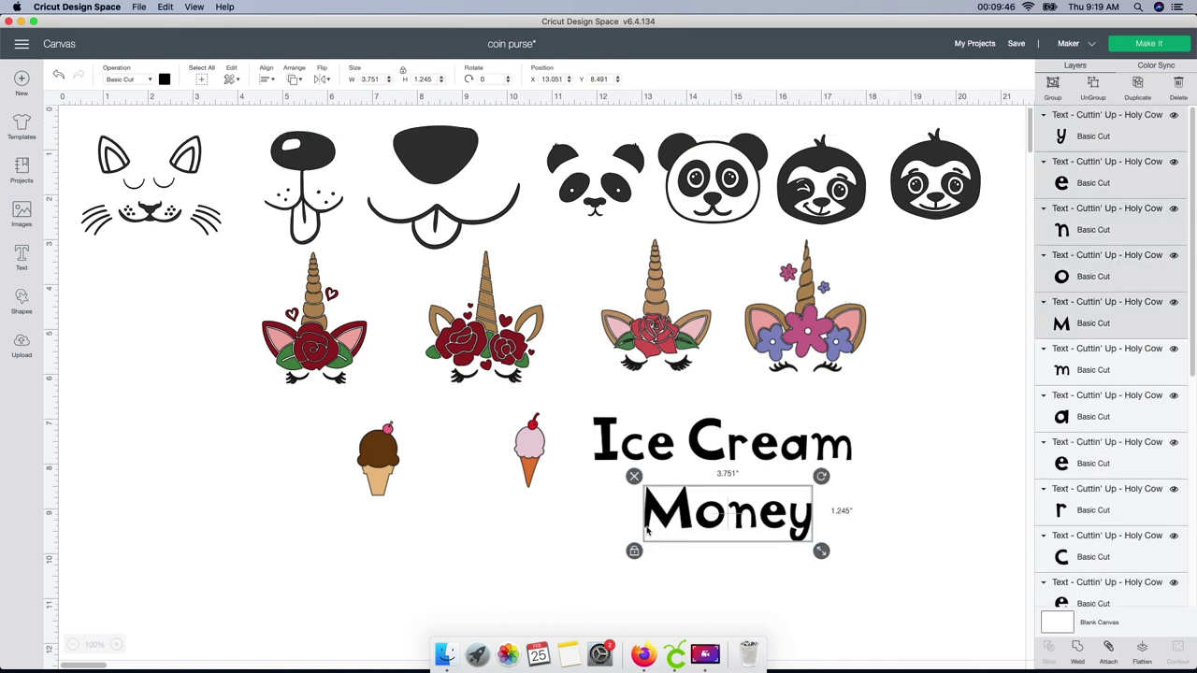
{"action": "key", "text": "Up"}
{"action": "key", "text": "Up"}
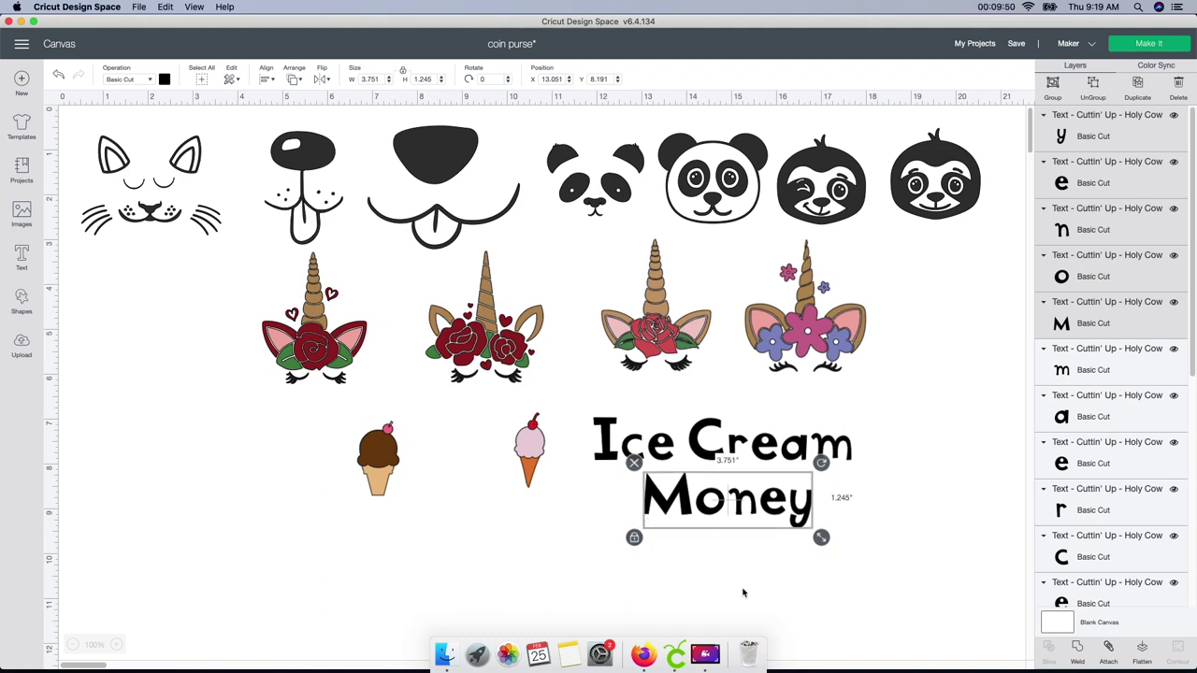
{"action": "left_click", "coordinate": [926, 563]}
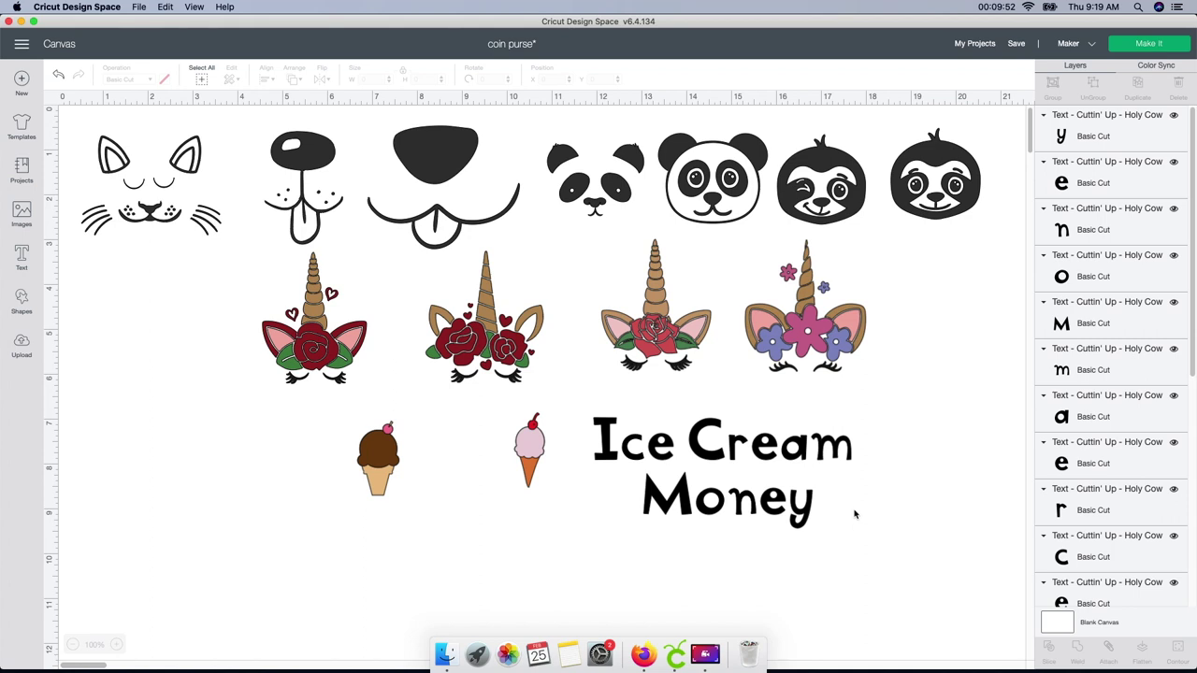
{"action": "left_click_drag", "start_coordinate": [855, 526], "coordinate": [603, 432]}
{"action": "left_click", "coordinate": [1108, 650]}
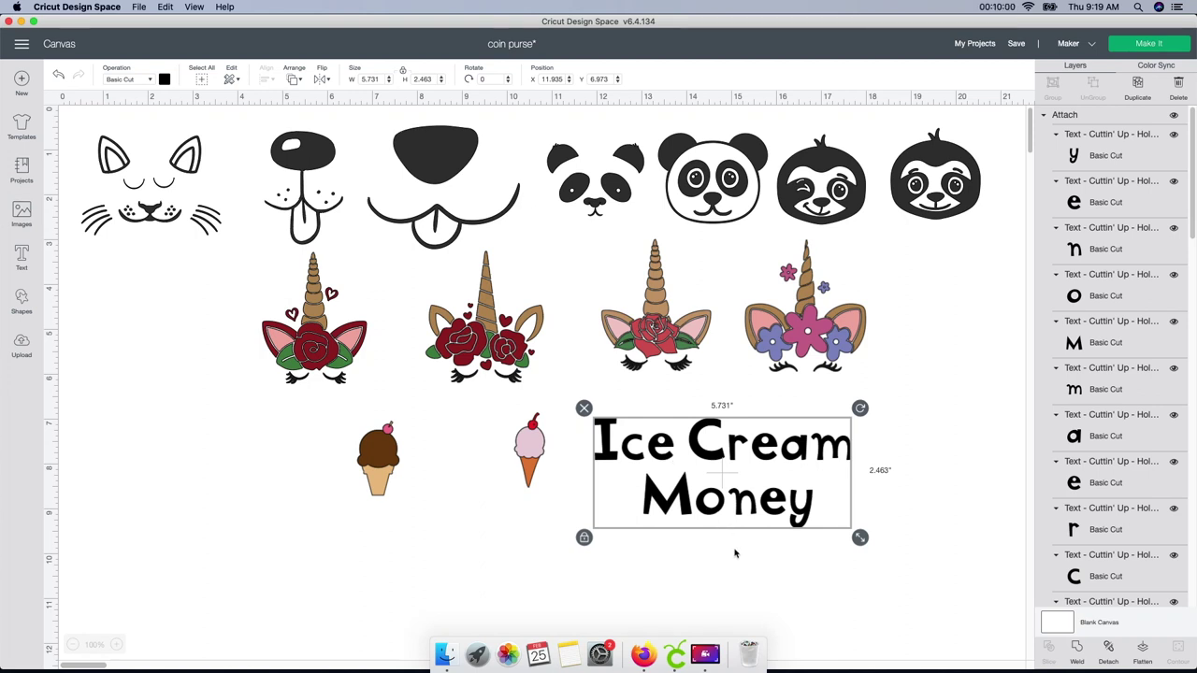
Move the attached text to the left of the chocolate cone and scale it down to about 3.87 in wide
{"action": "left_click_drag", "start_coordinate": [743, 454], "coordinate": [244, 440]}
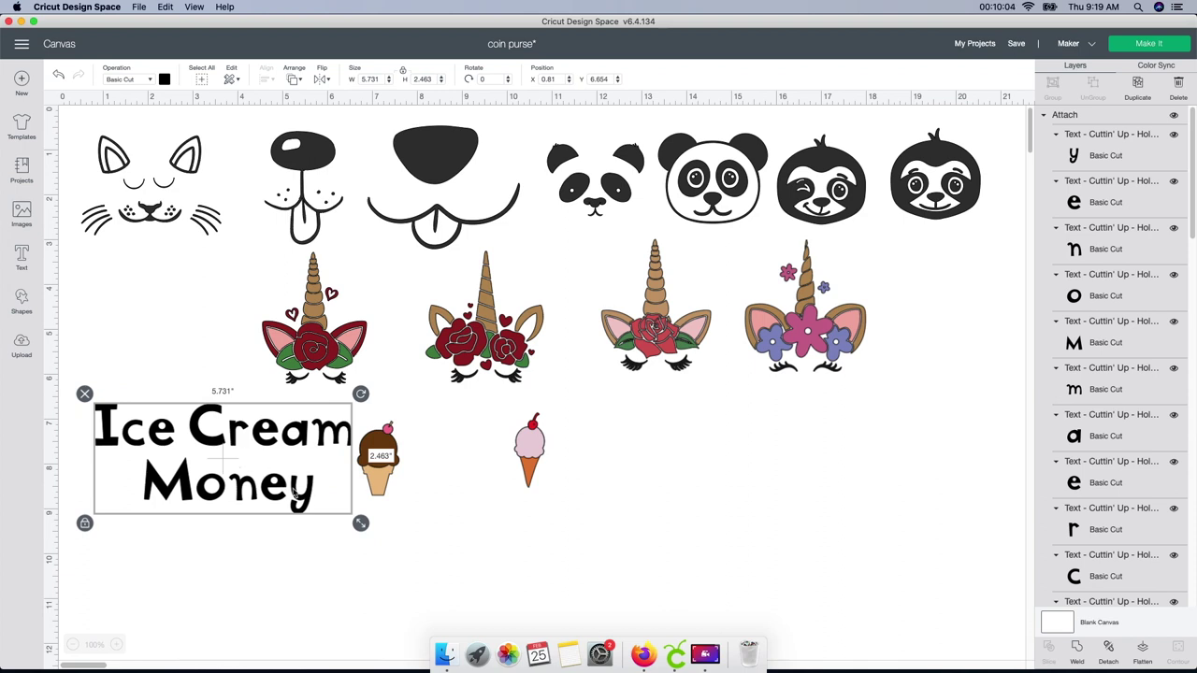
{"action": "left_click_drag", "start_coordinate": [352, 527], "coordinate": [269, 460]}
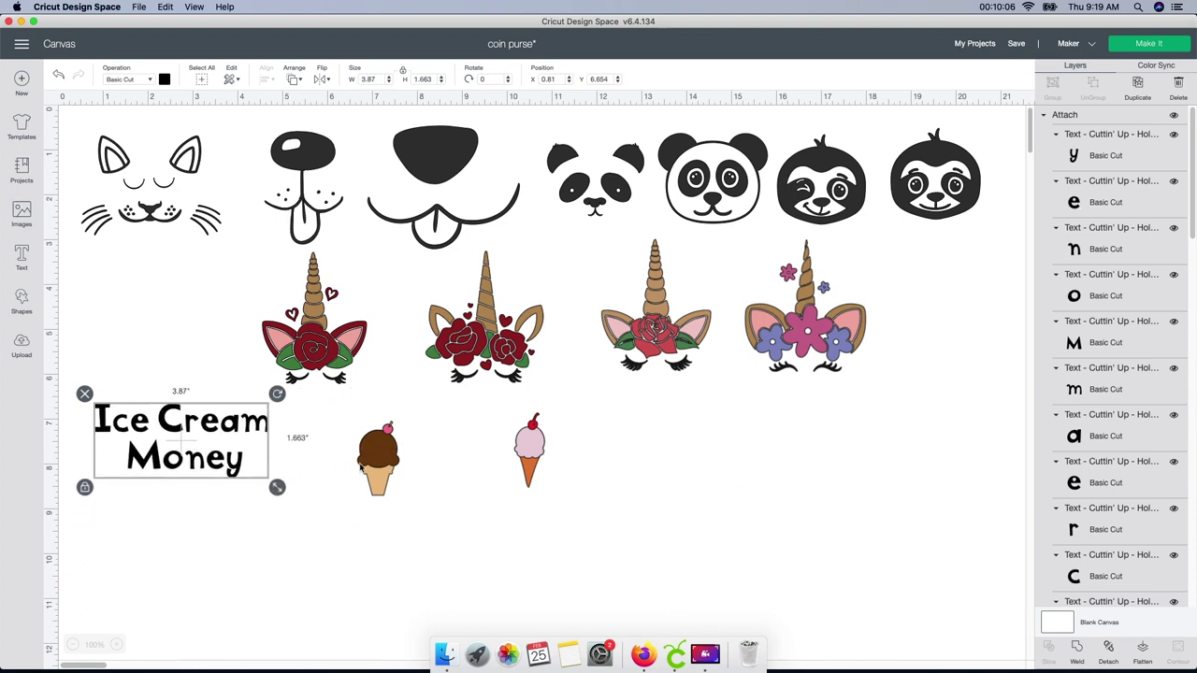
{"action": "left_click", "coordinate": [379, 460]}
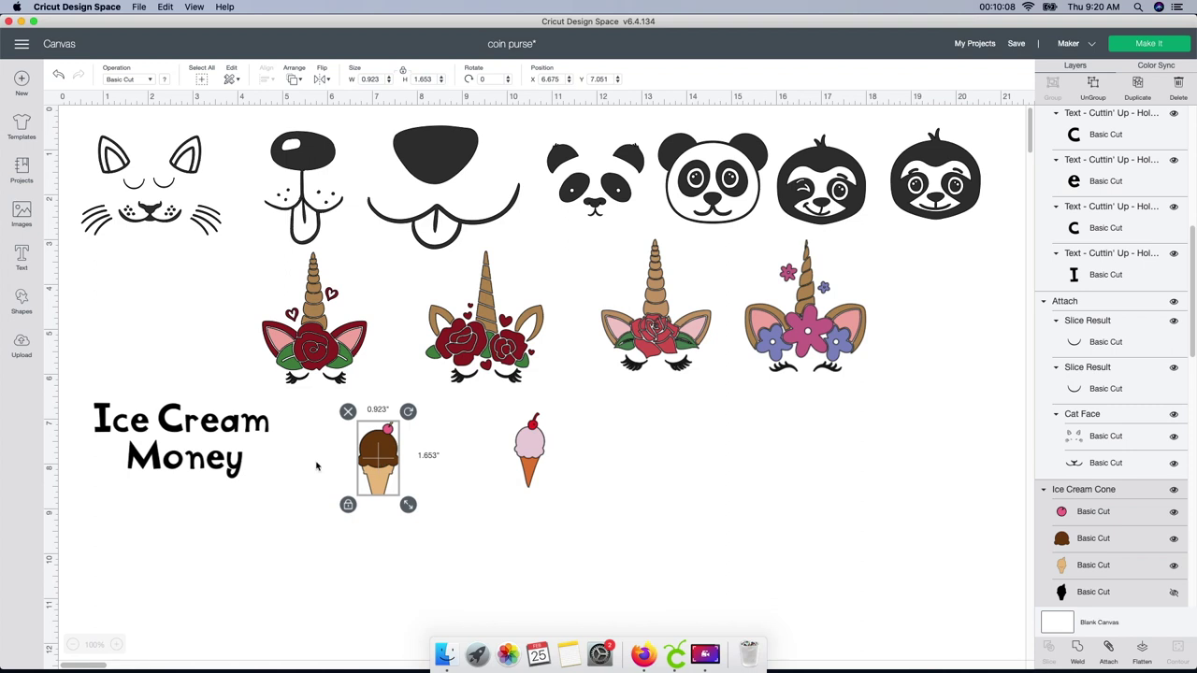
Duplicate the "Ice Cream Money" text for the pink cone and arrange each cone beneath its own copy of the text
{"action": "left_click", "coordinate": [198, 475]}
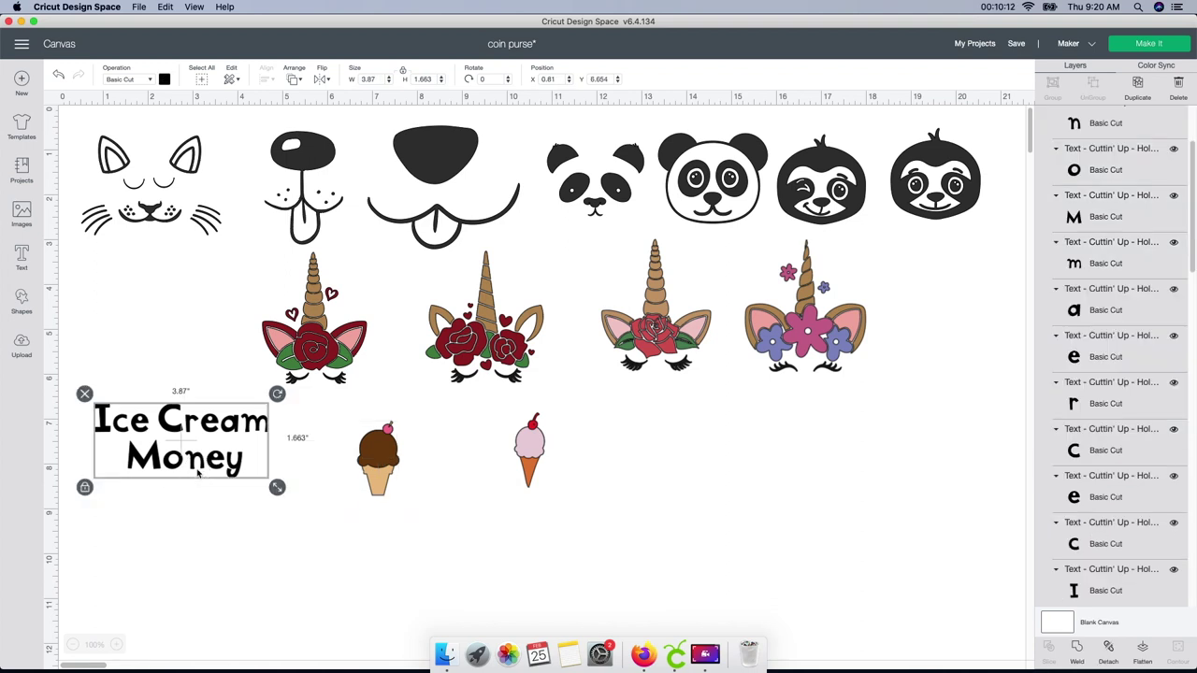
{"action": "left_click", "coordinate": [1137, 86]}
{"action": "left_click_drag", "start_coordinate": [202, 462], "coordinate": [723, 502]}
{"action": "left_click_drag", "start_coordinate": [533, 446], "coordinate": [710, 577]}
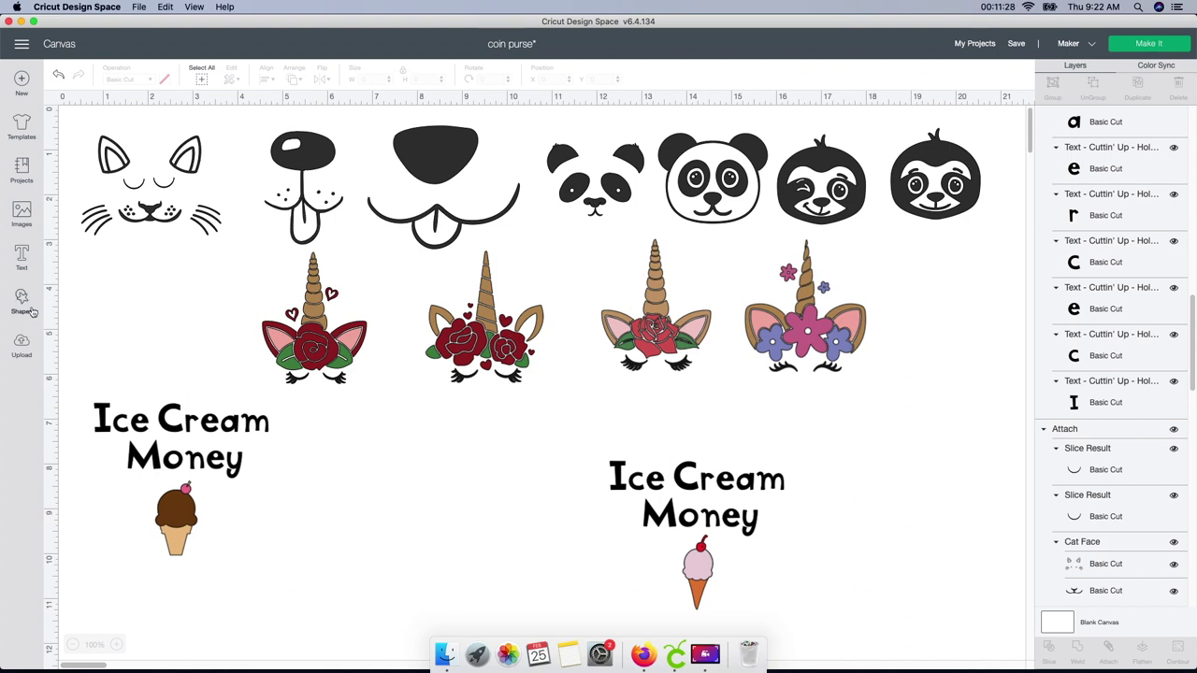
Add a circle 4 in in diameter and place it between the two ice cream designs
{"action": "left_click", "coordinate": [22, 301]}
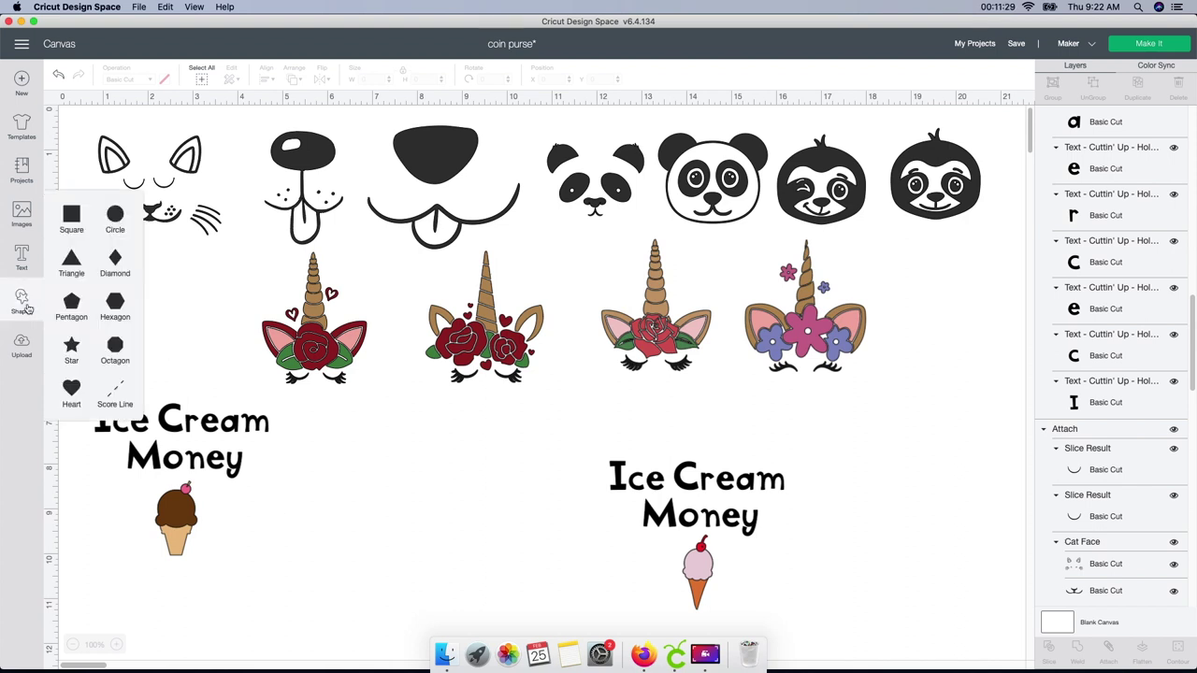
{"action": "left_click", "coordinate": [115, 215]}
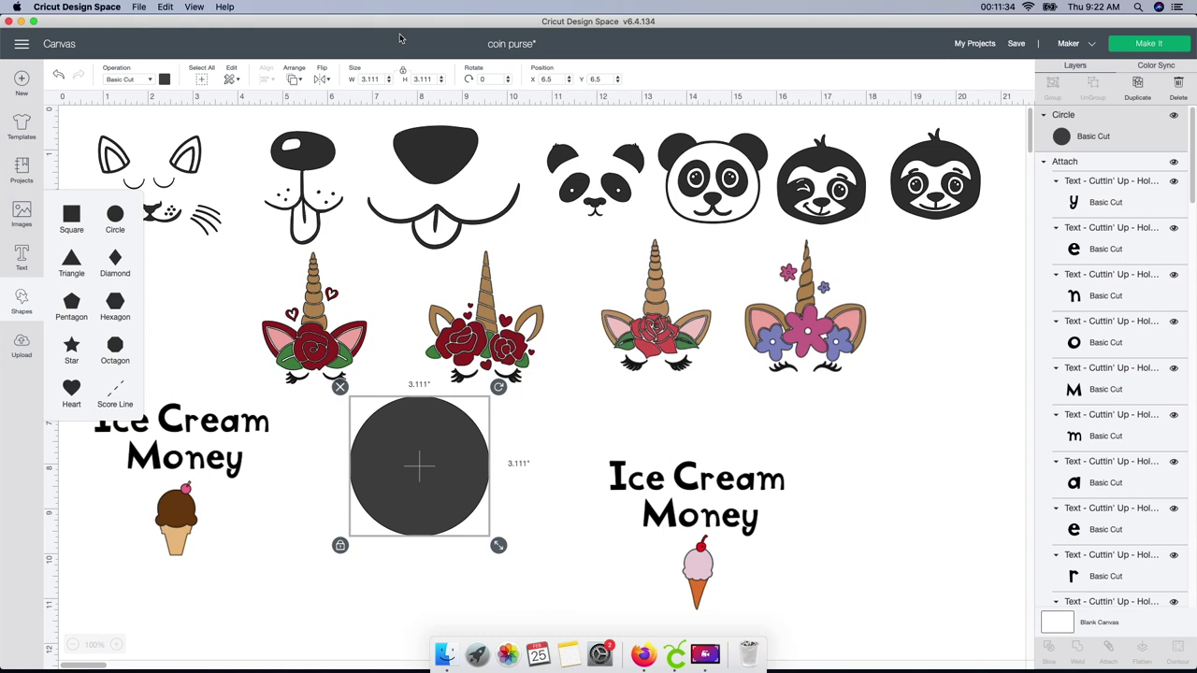
{"action": "left_click", "coordinate": [371, 79]}
{"action": "type", "text": "4"}
{"action": "key", "text": "Tab"}
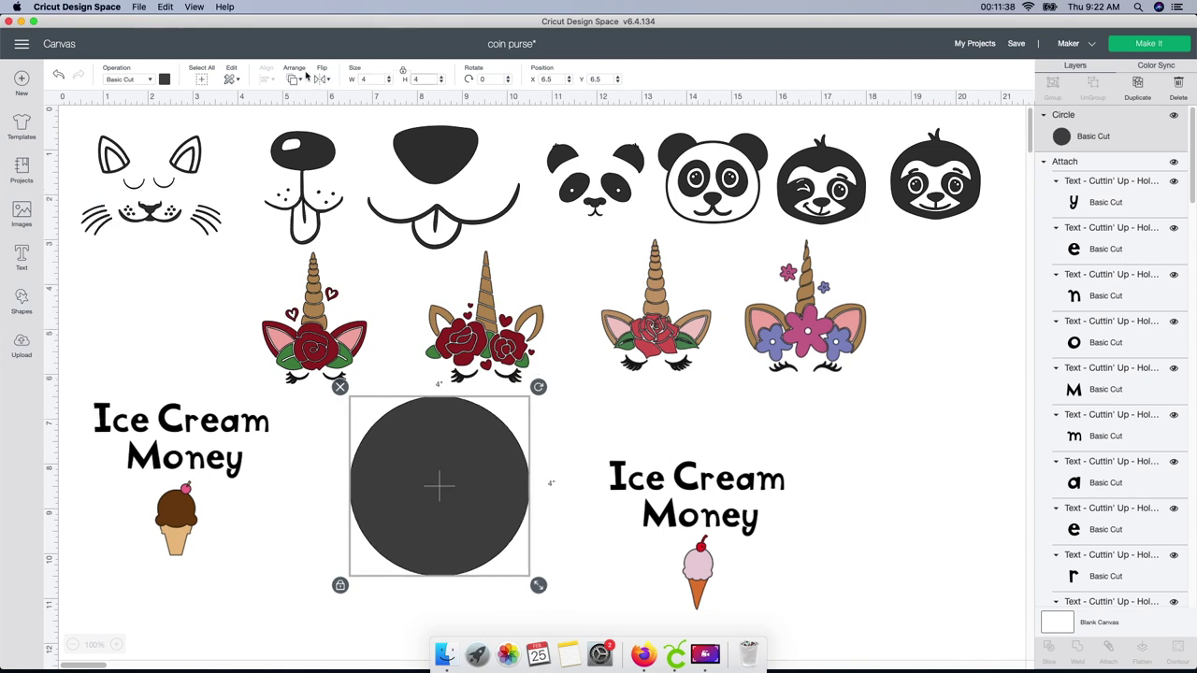
{"action": "left_click_drag", "start_coordinate": [451, 474], "coordinate": [425, 480]}
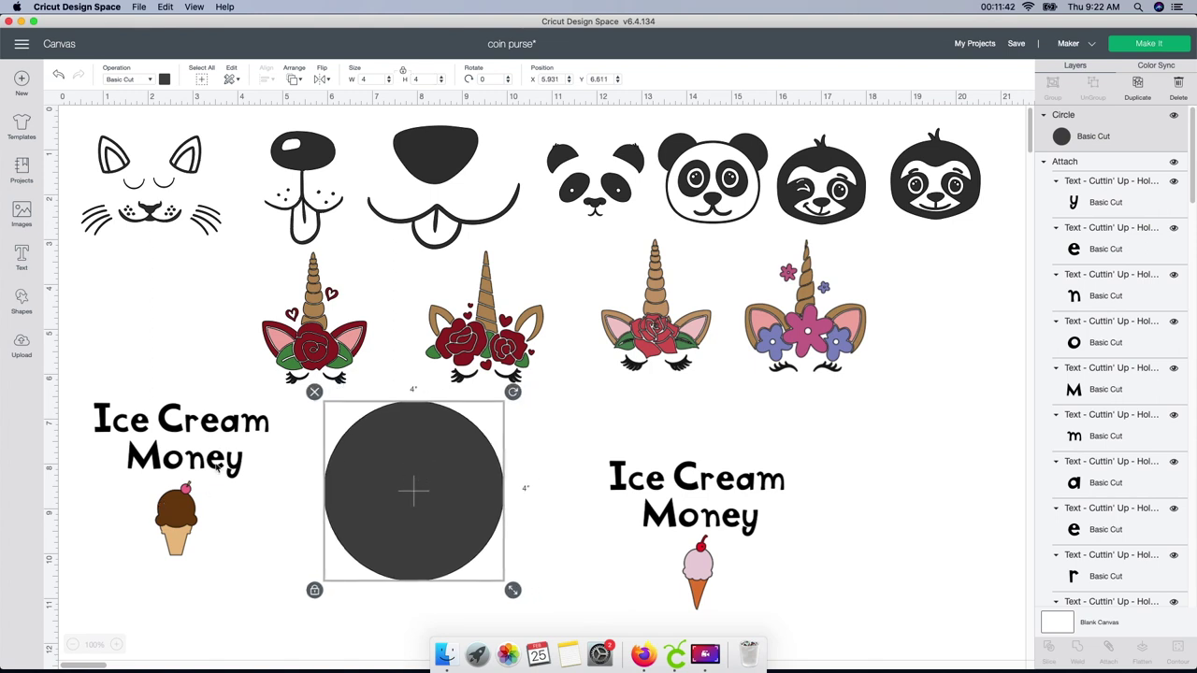
Scale the chocolate cone's text to about 2.74 in wide and place it in front of the circle's upper half
{"action": "left_click", "coordinate": [160, 425]}
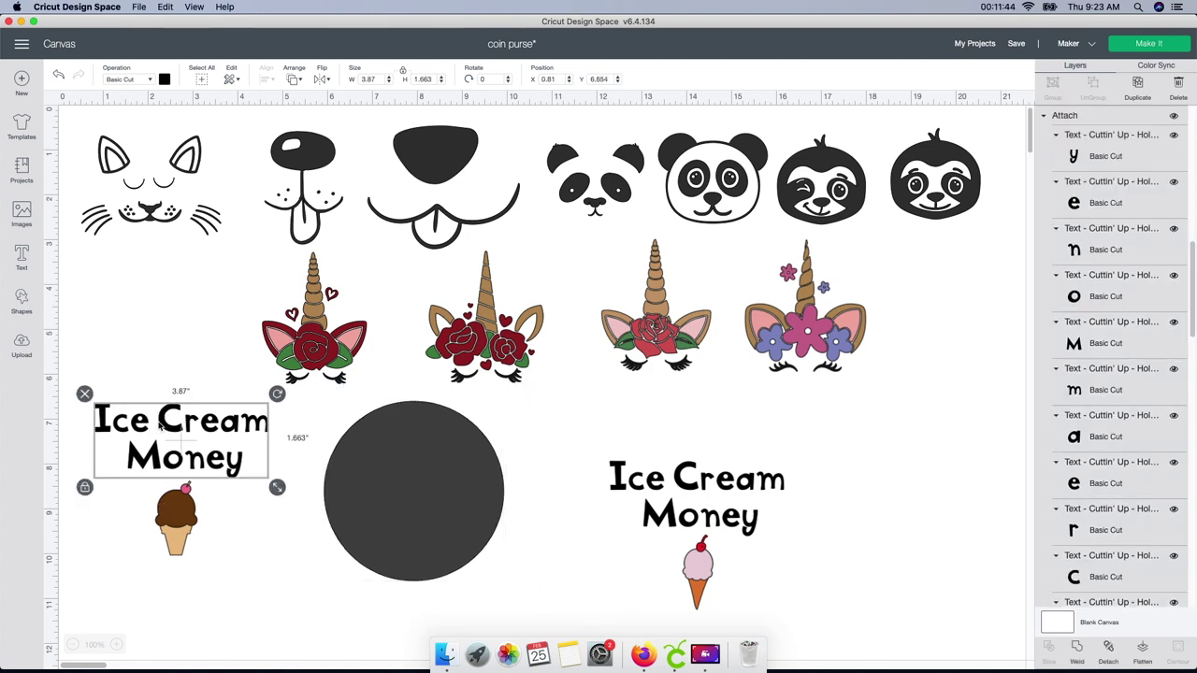
{"action": "left_click_drag", "start_coordinate": [274, 487], "coordinate": [225, 465]}
{"action": "left_click_drag", "start_coordinate": [161, 446], "coordinate": [419, 470]}
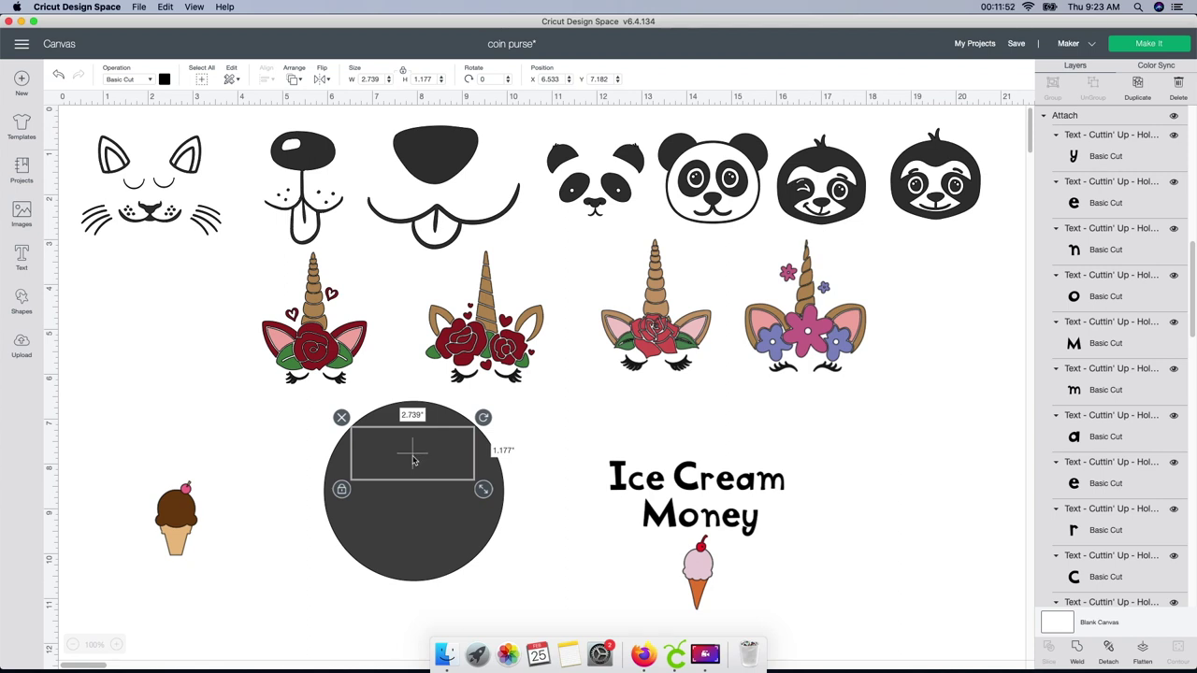
{"action": "left_click", "coordinate": [296, 83]}
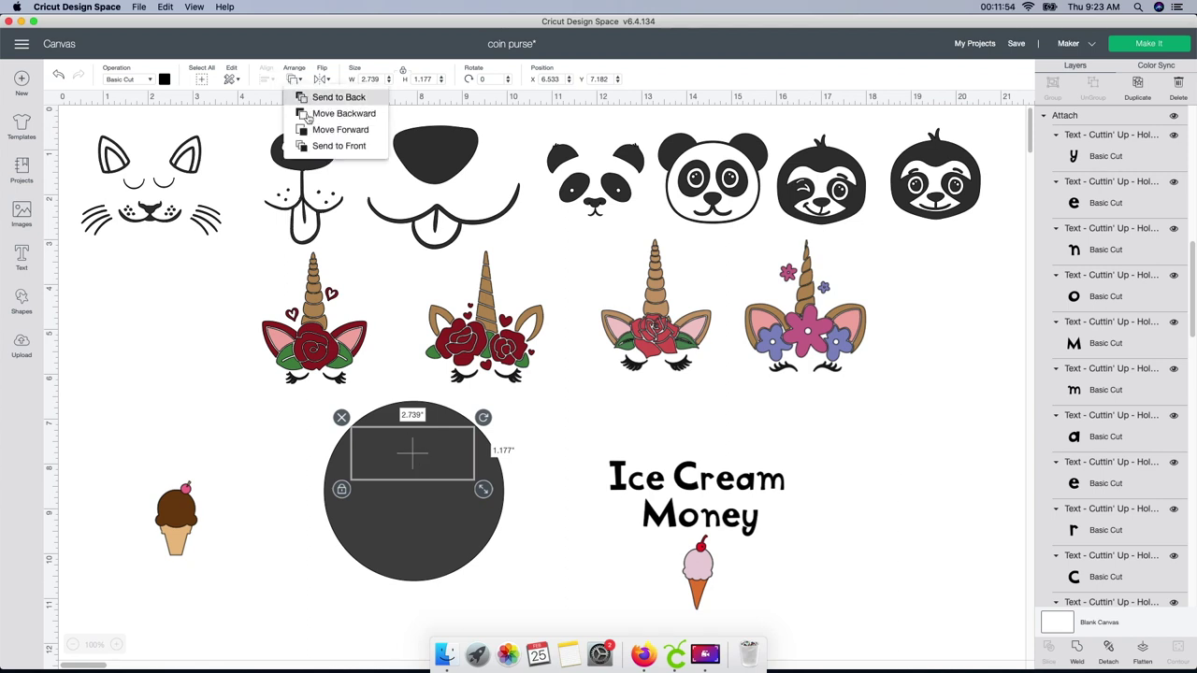
{"action": "left_click", "coordinate": [339, 146]}
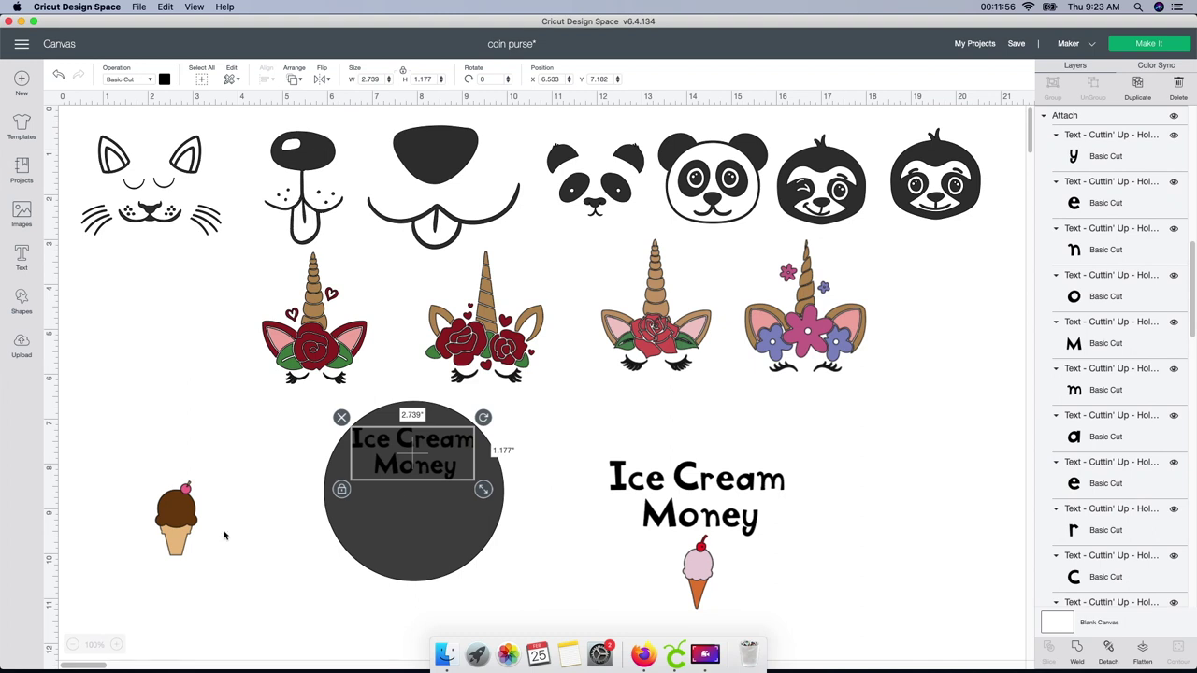
Place the chocolate cone in front of the circle, centered in the lower half with a gap below "Money"
{"action": "left_click", "coordinate": [185, 531]}
{"action": "left_click_drag", "start_coordinate": [183, 530], "coordinate": [414, 531]}
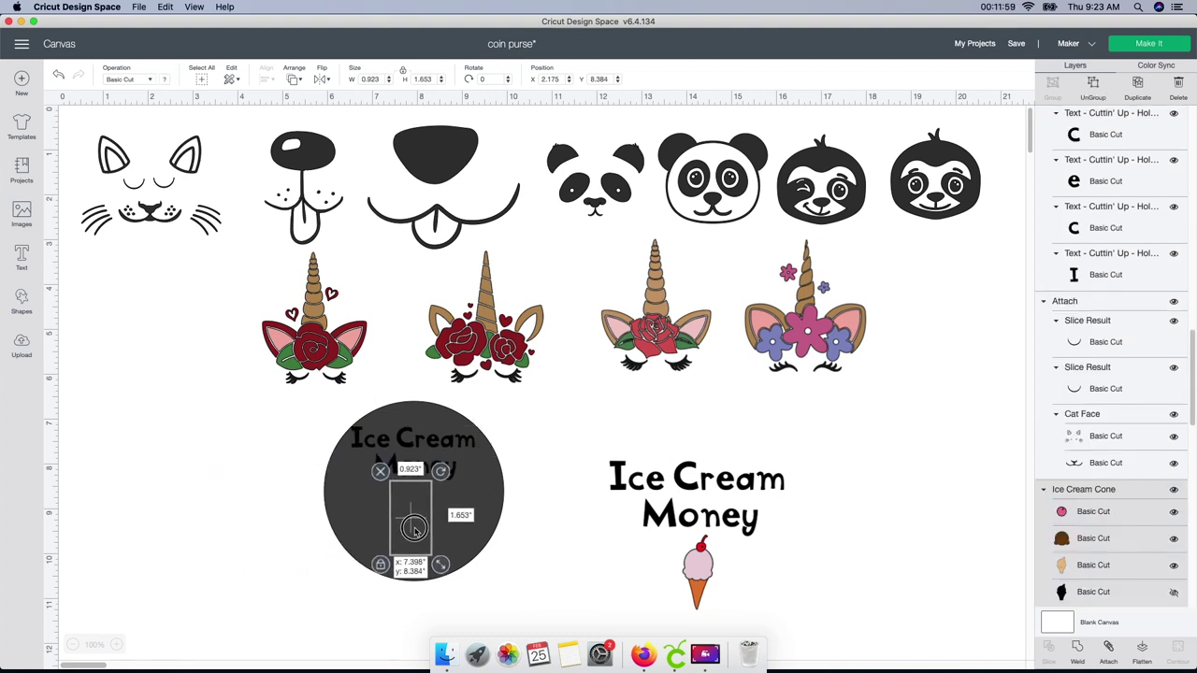
{"action": "left_click", "coordinate": [291, 83]}
{"action": "left_click", "coordinate": [339, 146]}
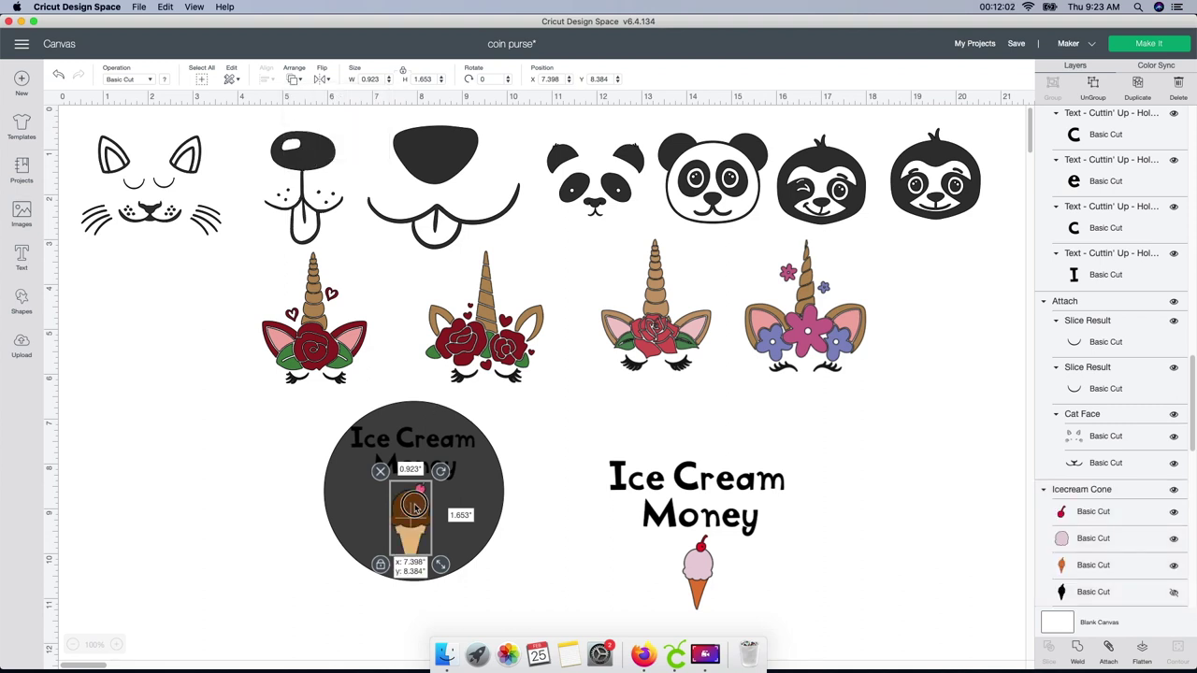
{"action": "left_click", "coordinate": [490, 576]}
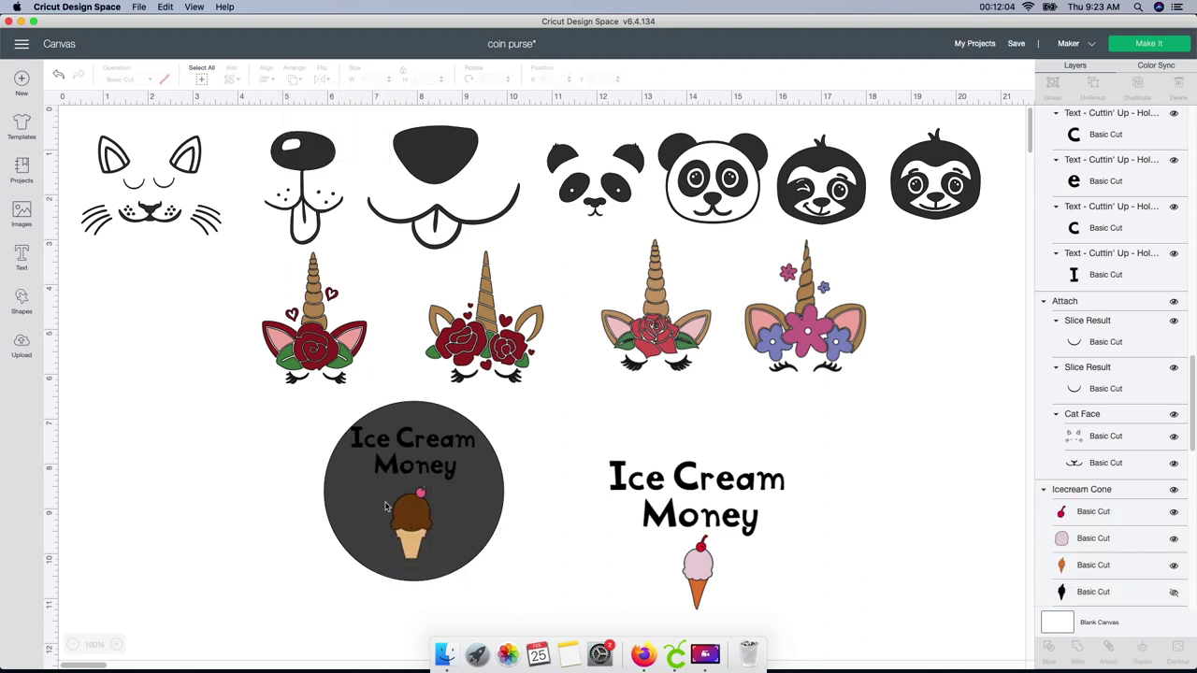
{"action": "left_click", "coordinate": [430, 515]}
{"action": "left_click_drag", "start_coordinate": [423, 514], "coordinate": [419, 524]}
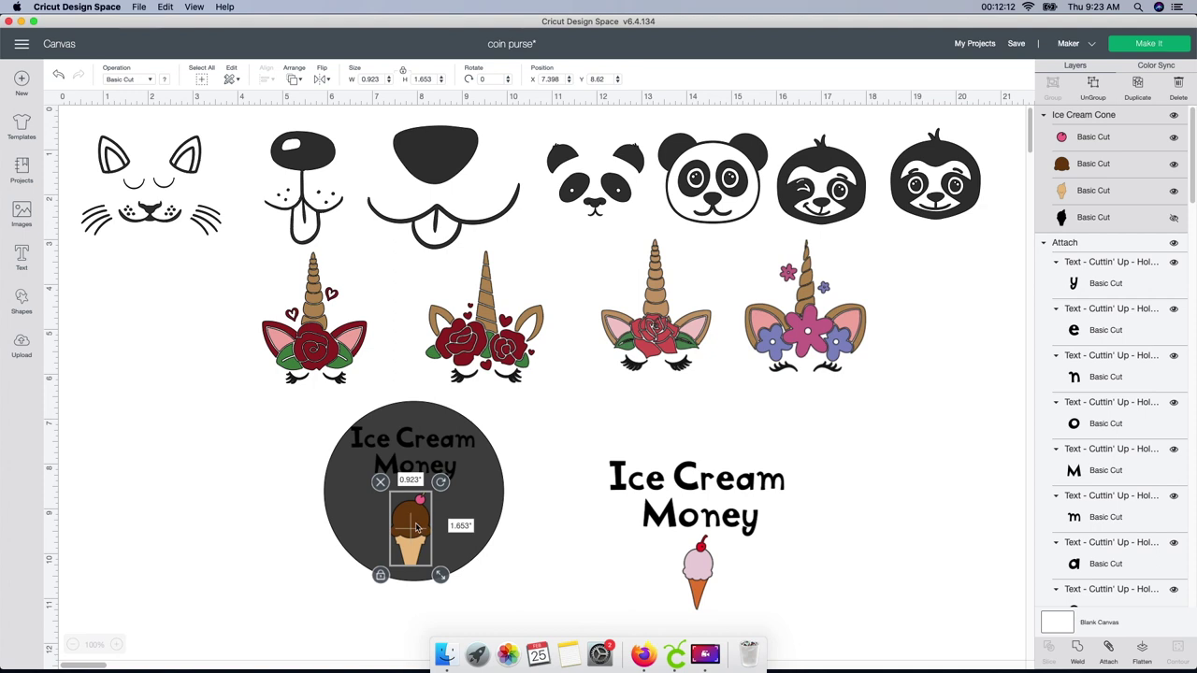
{"action": "left_click", "coordinate": [461, 575]}
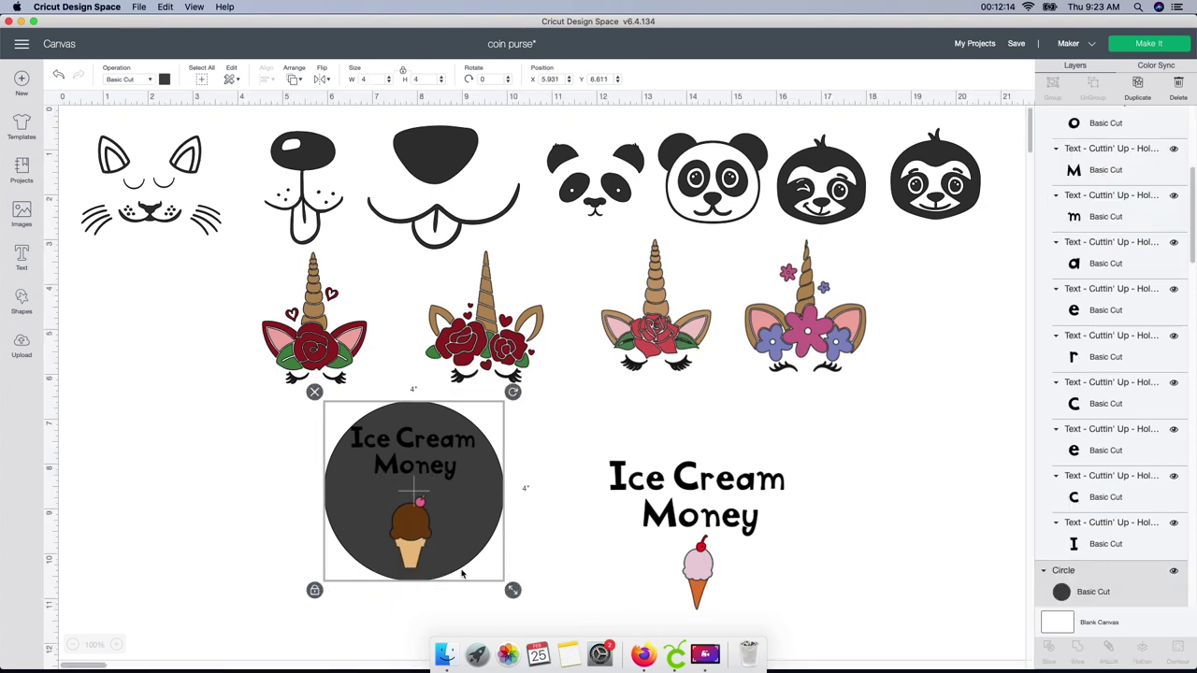
Unlock the proportions of the text on the circle and stretch it taller toward the cone
{"action": "left_click", "coordinate": [420, 460]}
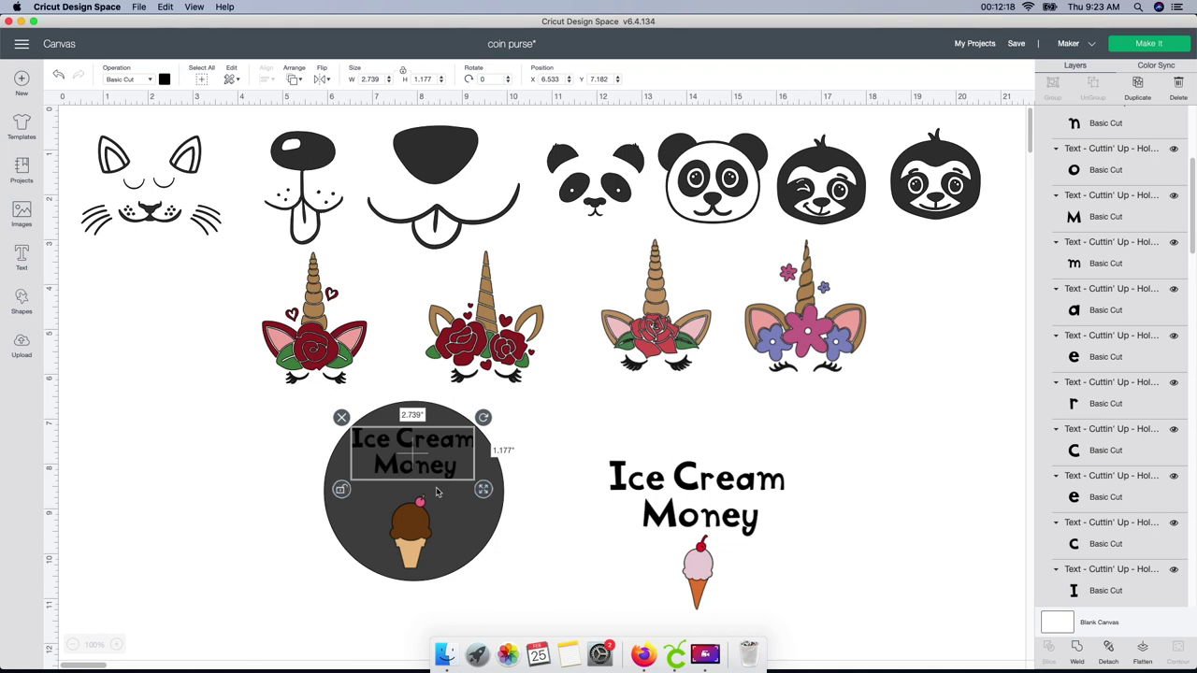
{"action": "left_click_drag", "start_coordinate": [482, 488], "coordinate": [486, 505]}
{"action": "left_click", "coordinate": [477, 556]}
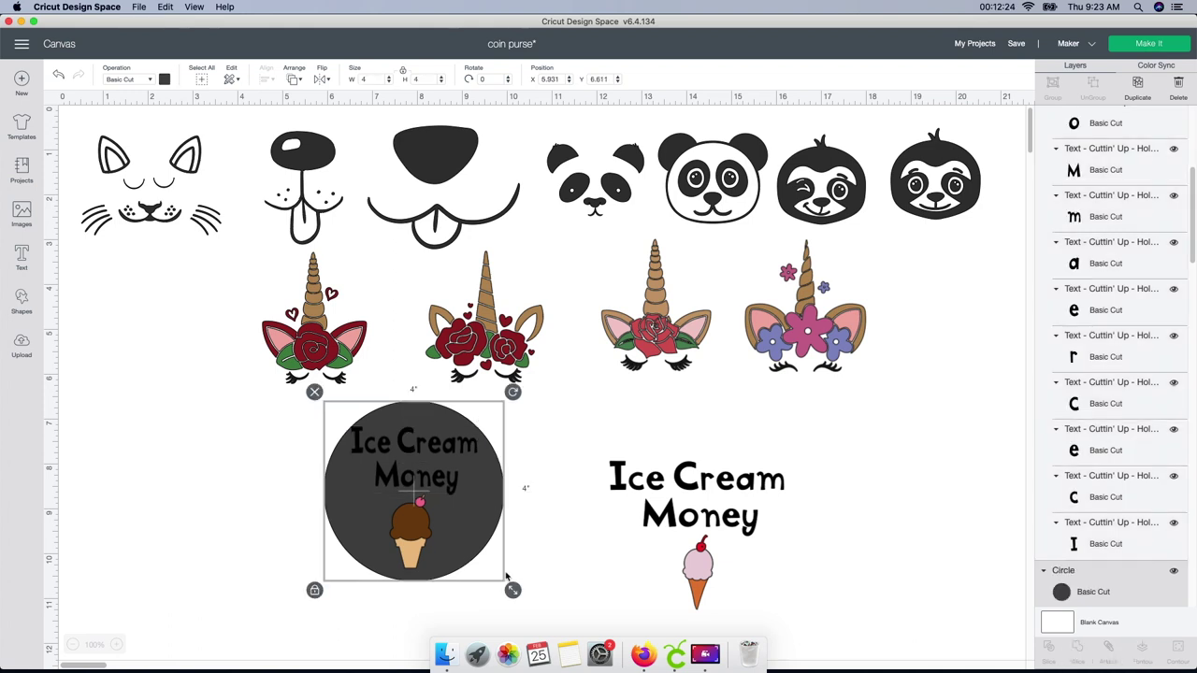
Unlock the chocolate cone's proportions and enlarge it to about 1.05 in wide and 1.81 in tall within the circle
{"action": "left_click", "coordinate": [405, 540]}
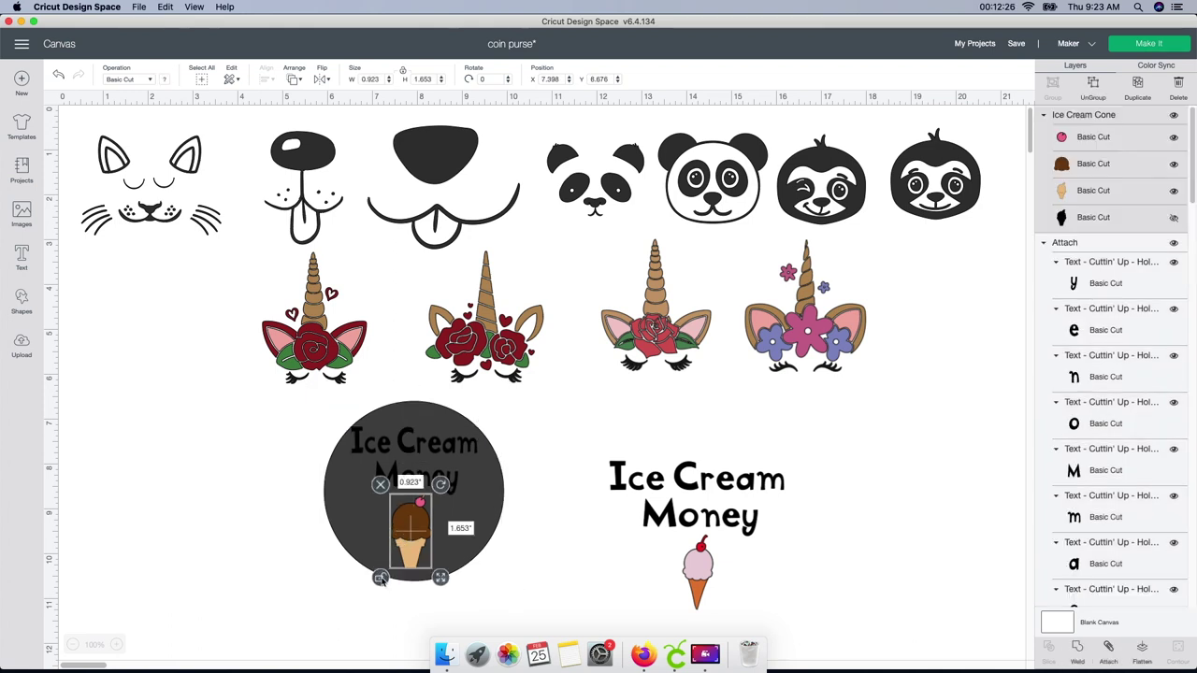
{"action": "left_click_drag", "start_coordinate": [438, 578], "coordinate": [444, 586]}
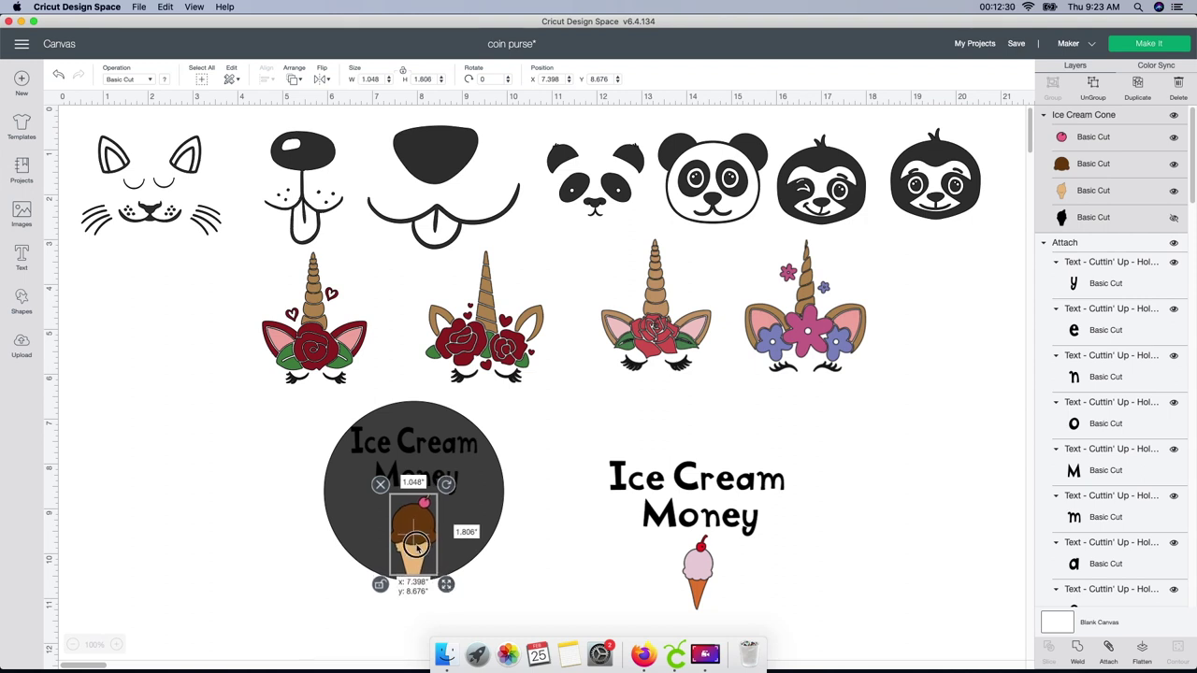
{"action": "left_click", "coordinate": [495, 578]}
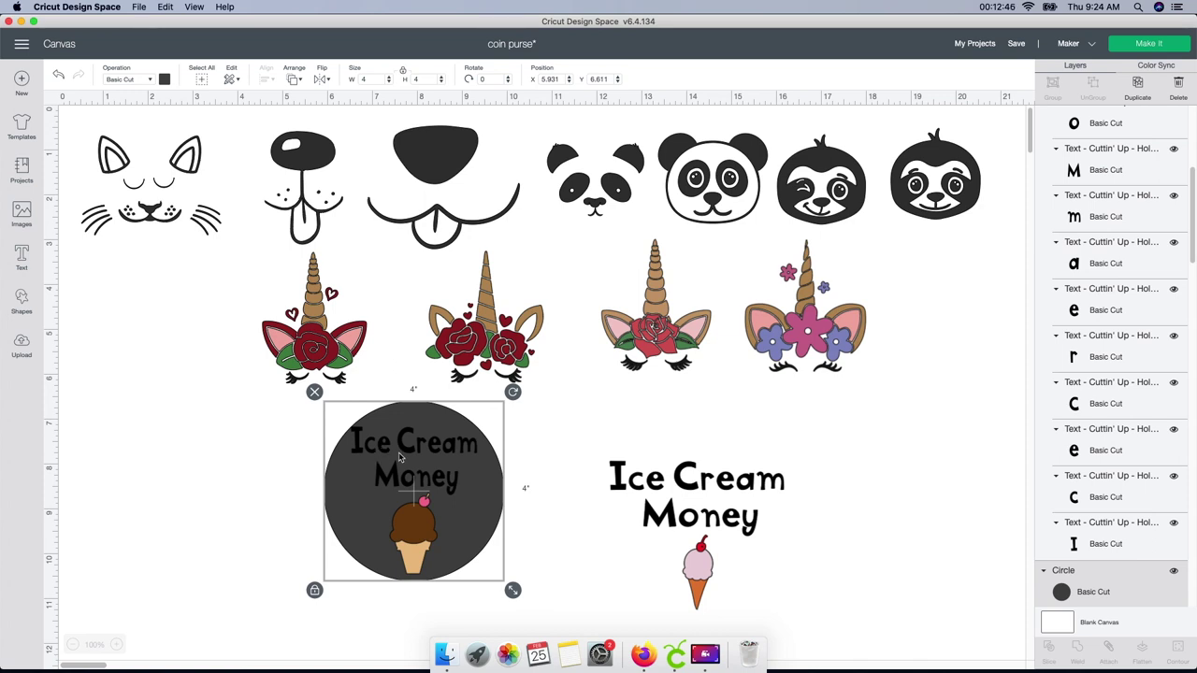
Nudge the "Ice Cream Money" text slightly to the right within the upper half of the circle
{"action": "left_click", "coordinate": [535, 464]}
{"action": "left_click", "coordinate": [460, 465]}
{"action": "left_click_drag", "start_coordinate": [461, 465], "coordinate": [458, 456]}
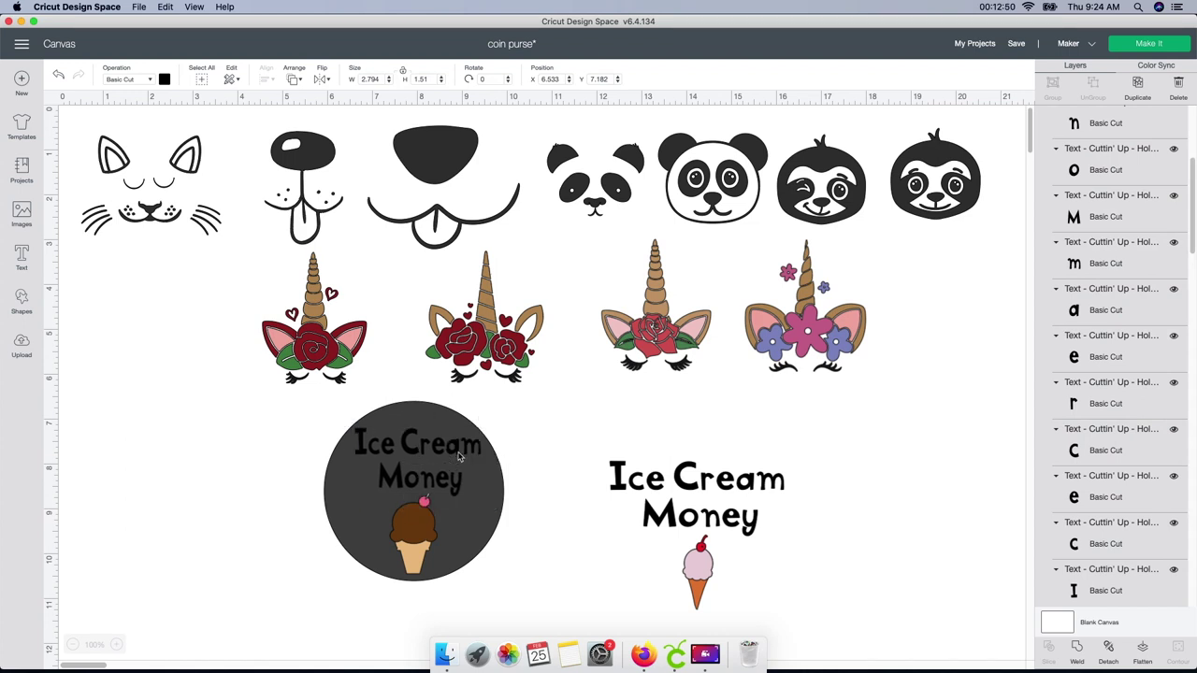
{"action": "left_click", "coordinate": [516, 459]}
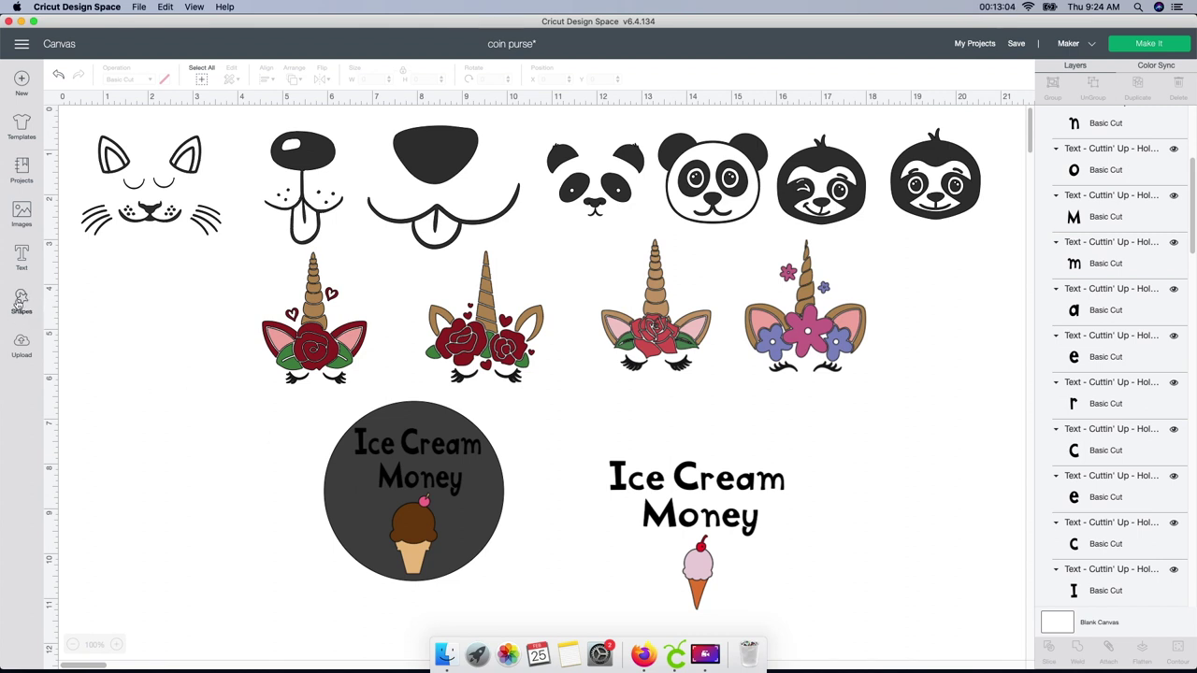
Add a heart shape and, with its proportions unlocked, size it to 4 in wide and 4 in tall
{"action": "left_click", "coordinate": [22, 301]}
{"action": "left_click", "coordinate": [70, 386]}
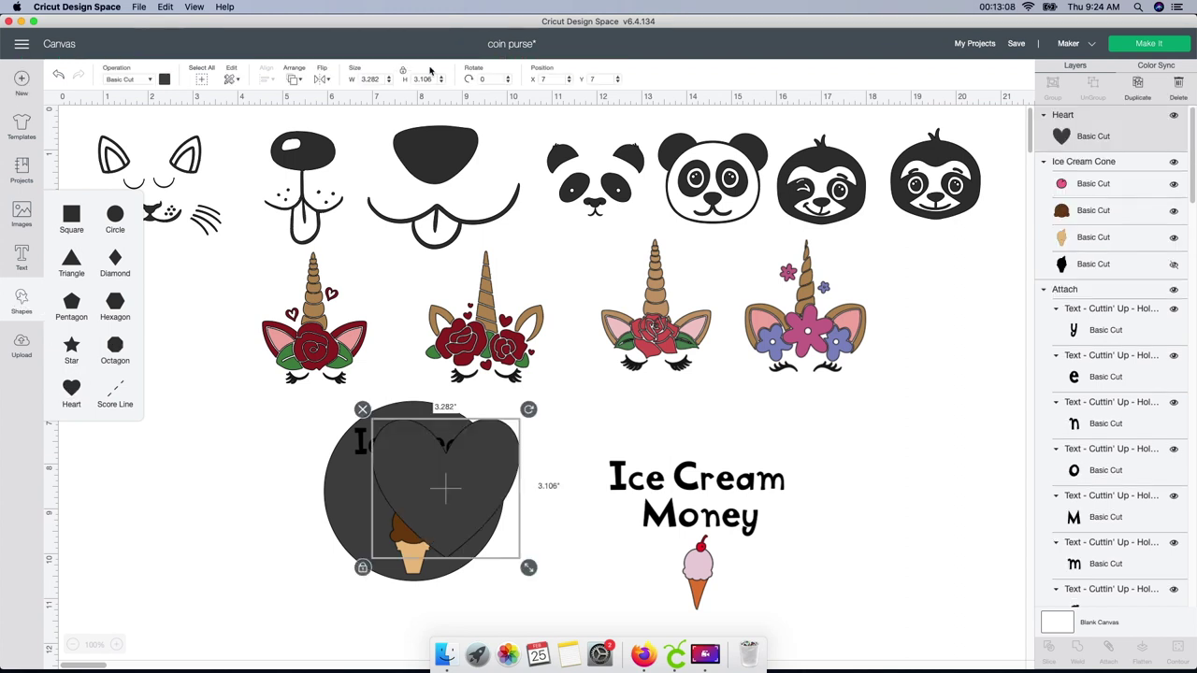
{"action": "double_click", "coordinate": [374, 79]}
{"action": "type", "text": "4"}
{"action": "key", "text": "Tab"}
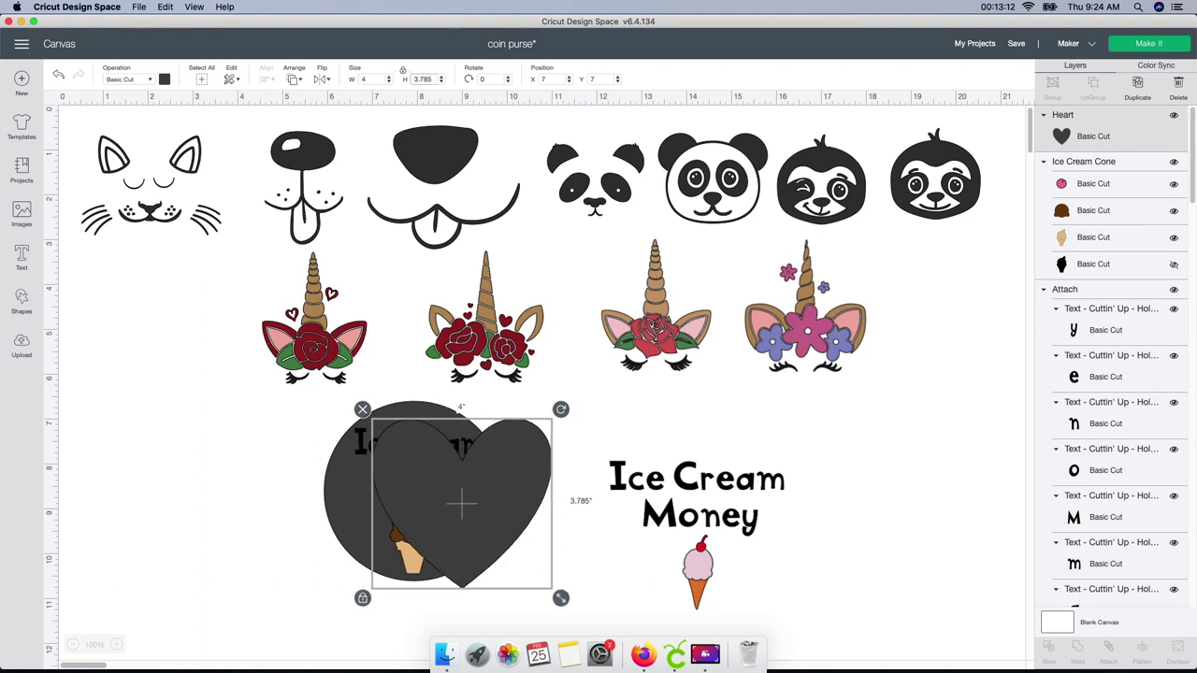
{"action": "left_click", "coordinate": [404, 76]}
{"action": "type", "text": "4"}
{"action": "key", "text": "Return"}
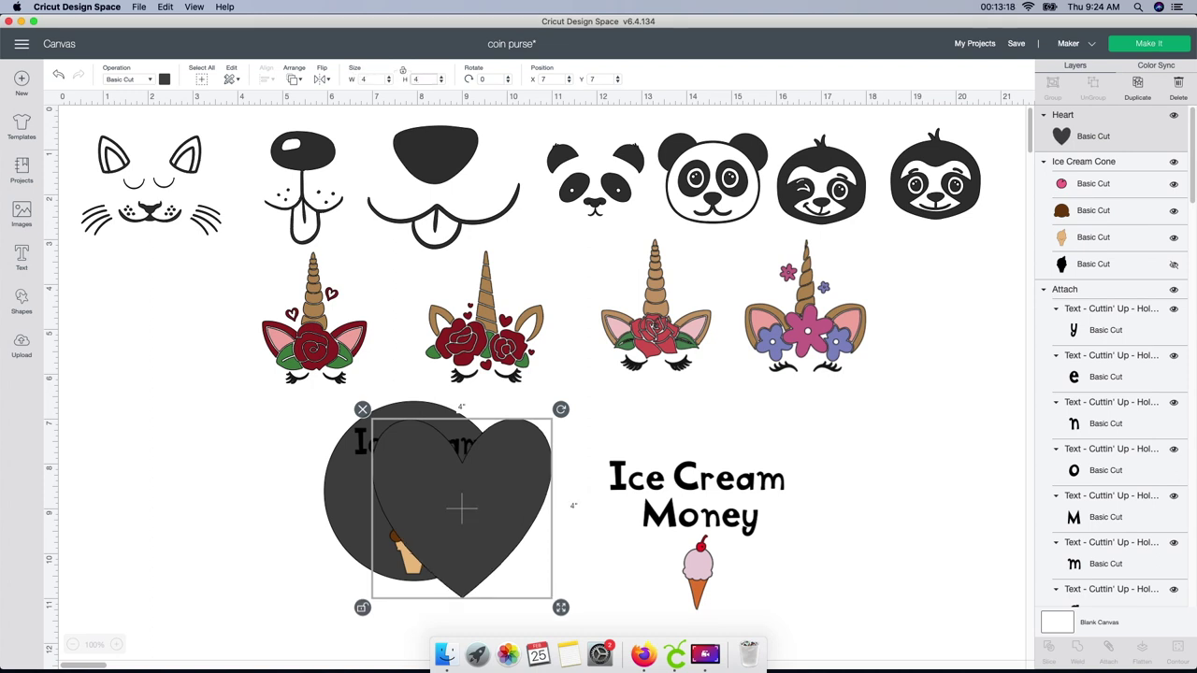
Reshape the heart to about 4.38 in wide and 3.72 in tall and place it clear of the circle
{"action": "left_click_drag", "start_coordinate": [424, 499], "coordinate": [172, 481]}
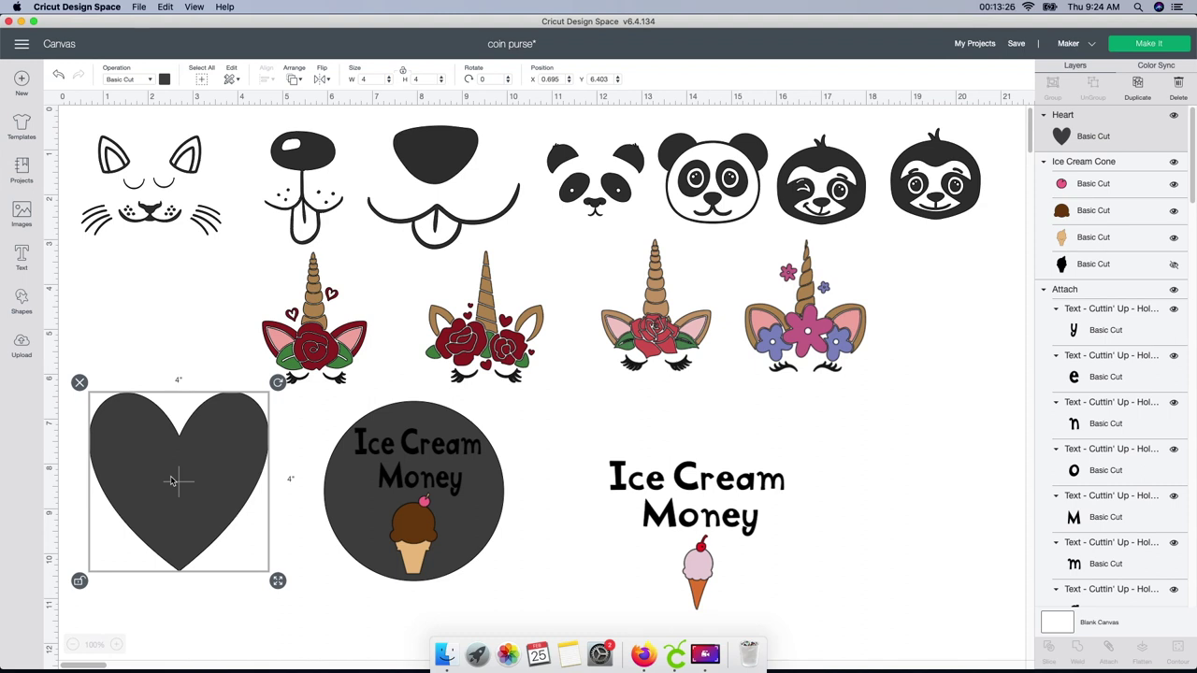
{"action": "left_click_drag", "start_coordinate": [278, 581], "coordinate": [294, 564]}
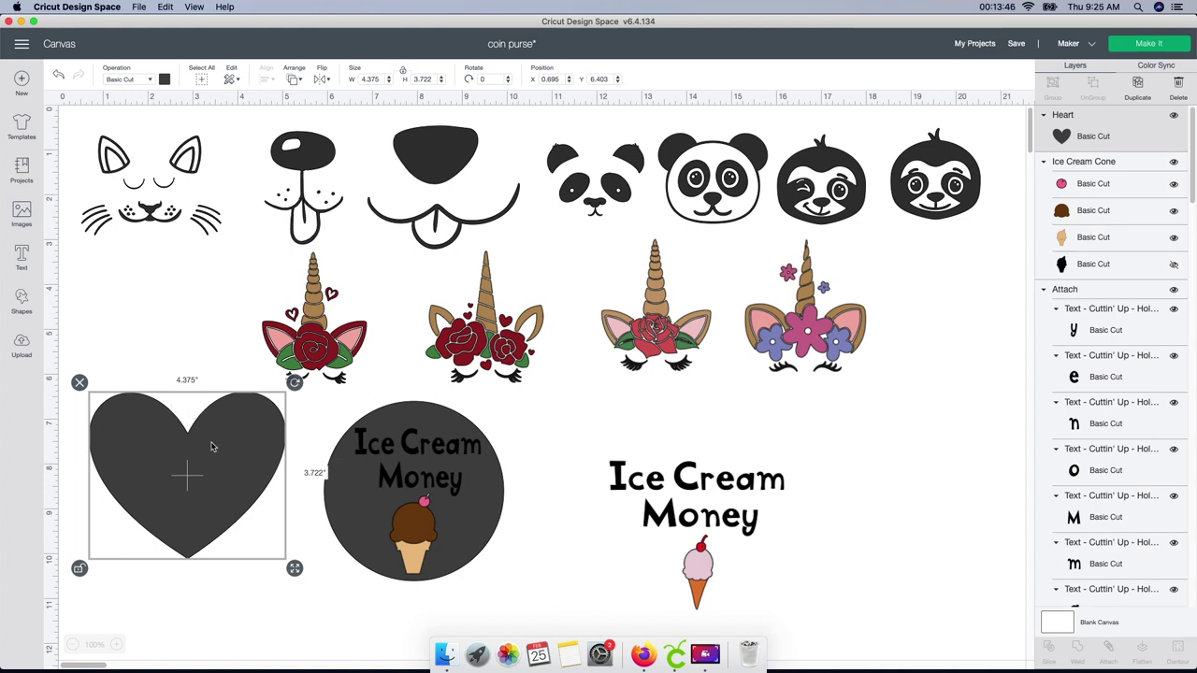
{"action": "left_click_drag", "start_coordinate": [223, 484], "coordinate": [848, 513]}
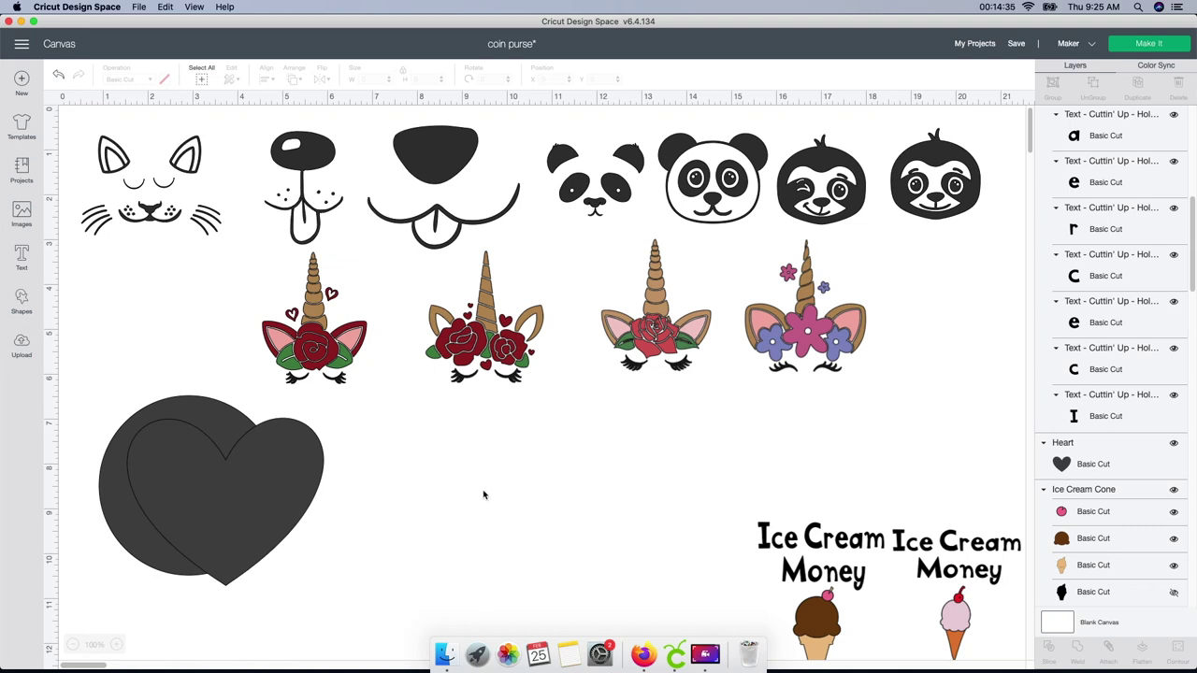
{"action": "left_click_drag", "start_coordinate": [271, 478], "coordinate": [587, 477]}
{"action": "left_click", "coordinate": [194, 462]}
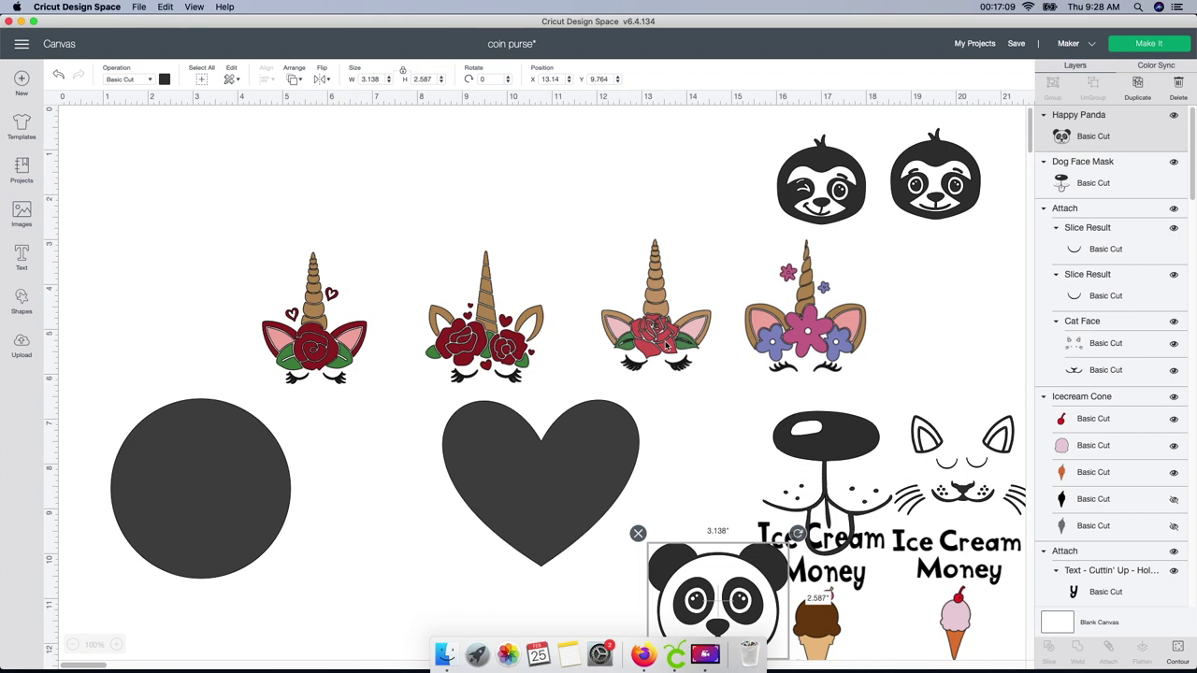
Place the Spring Flowers unicorn over the heart and bring it to the front
{"action": "left_click", "coordinate": [667, 345]}
{"action": "left_click", "coordinate": [821, 353]}
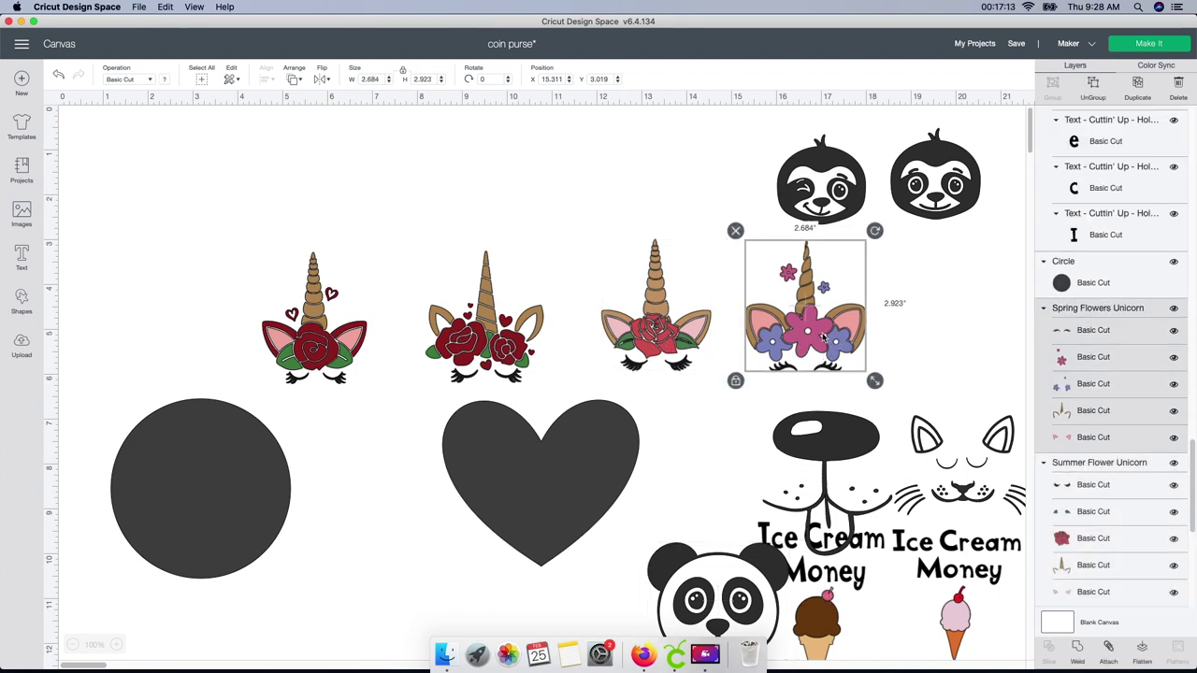
{"action": "left_click_drag", "start_coordinate": [829, 336], "coordinate": [568, 499]}
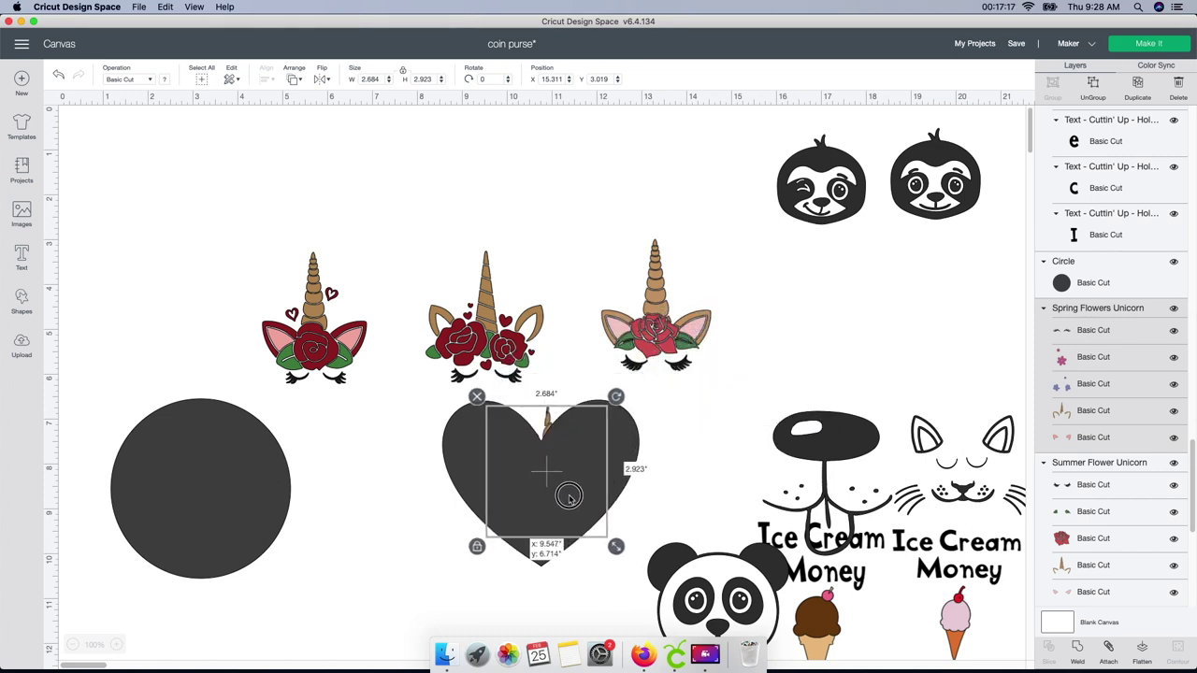
{"action": "left_click", "coordinate": [292, 80]}
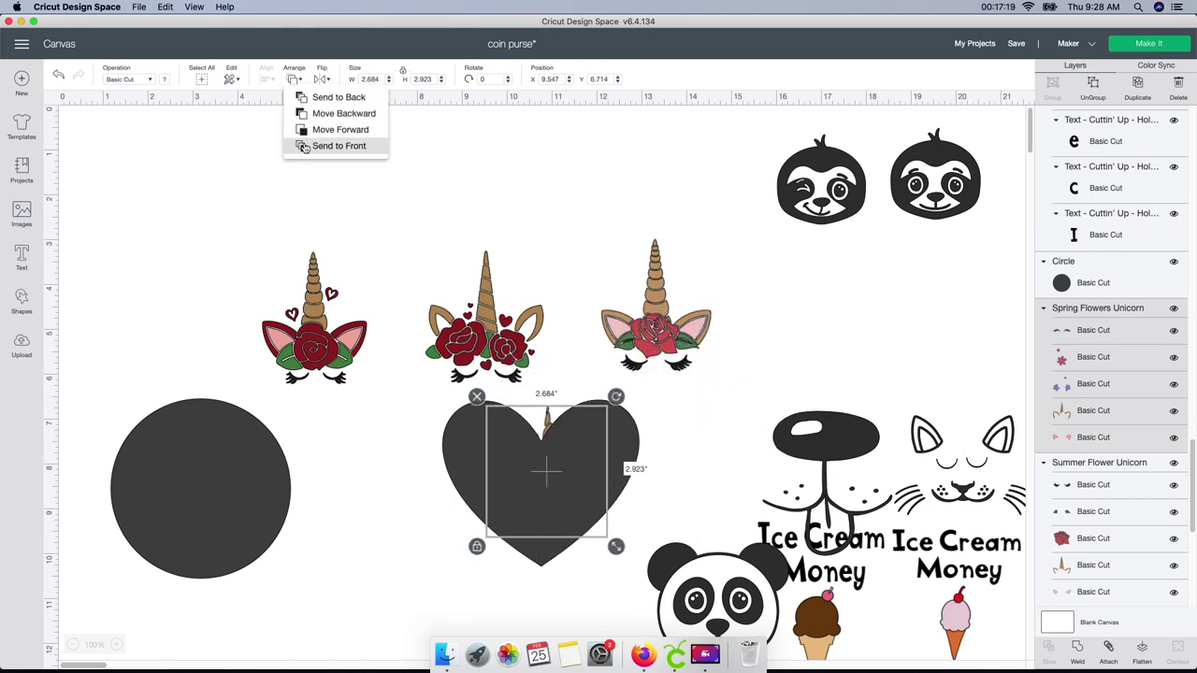
{"action": "left_click", "coordinate": [314, 147]}
Scale the Spring Flowers unicorn to about 2.41 in wide and 2.62 in tall and center it low in the heart
{"action": "left_click_drag", "start_coordinate": [560, 493], "coordinate": [552, 491]}
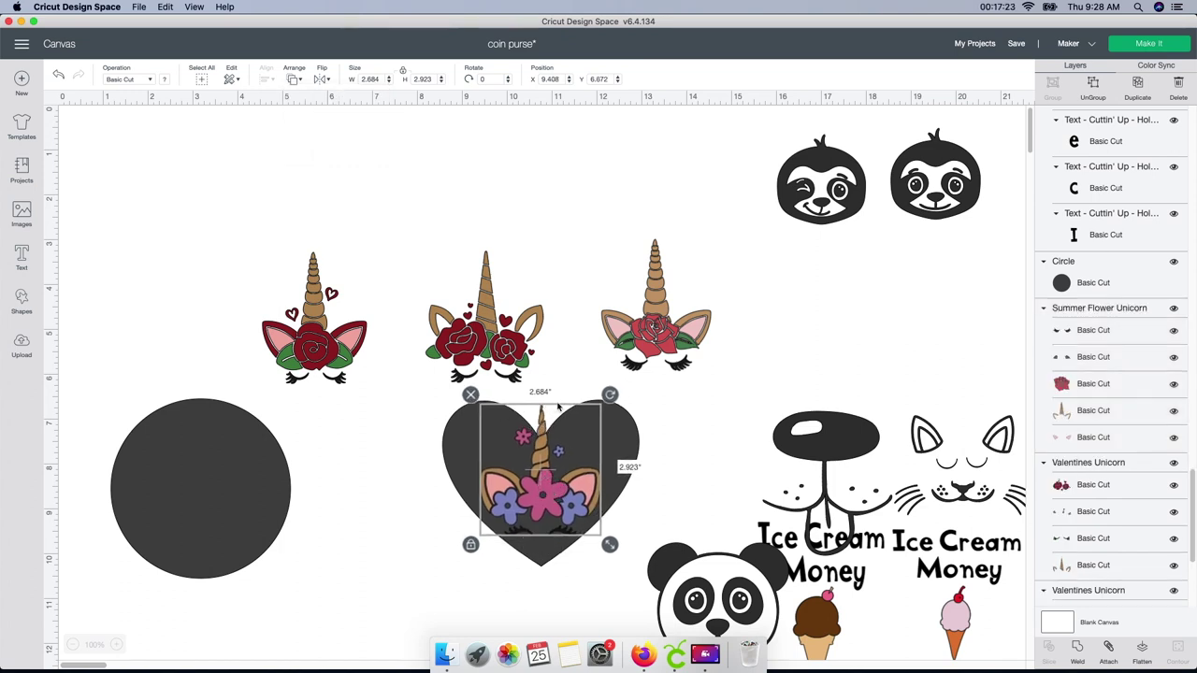
{"action": "left_click_drag", "start_coordinate": [553, 473], "coordinate": [553, 476]}
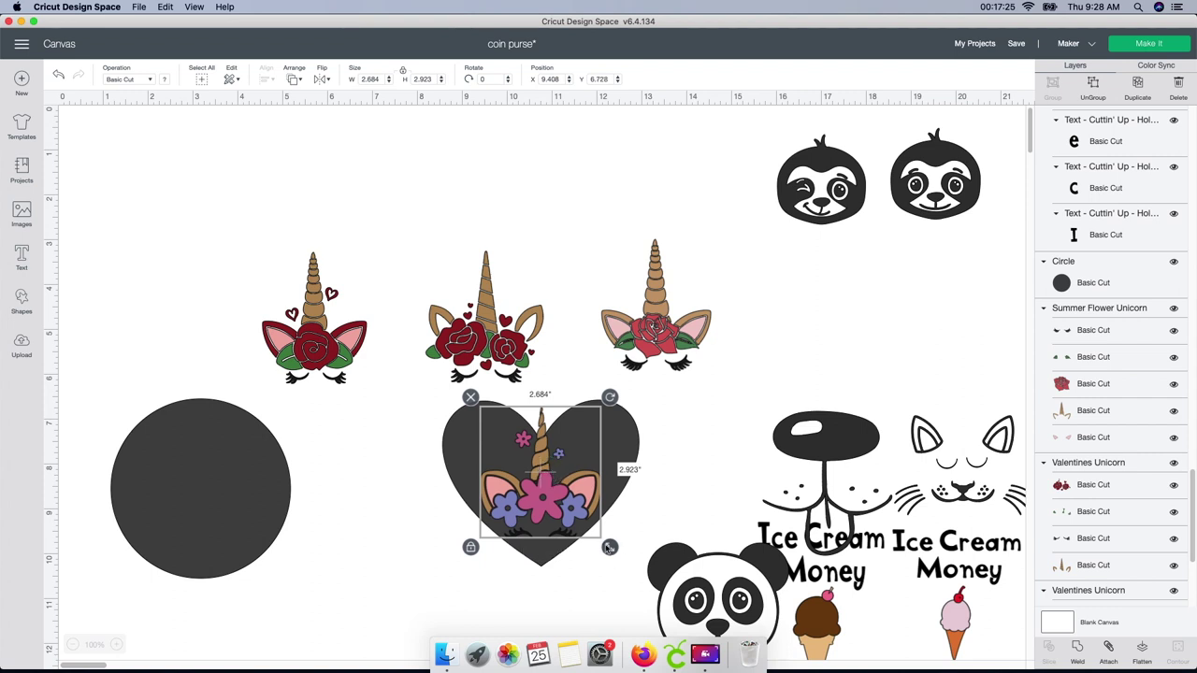
{"action": "left_click_drag", "start_coordinate": [610, 550], "coordinate": [597, 534]}
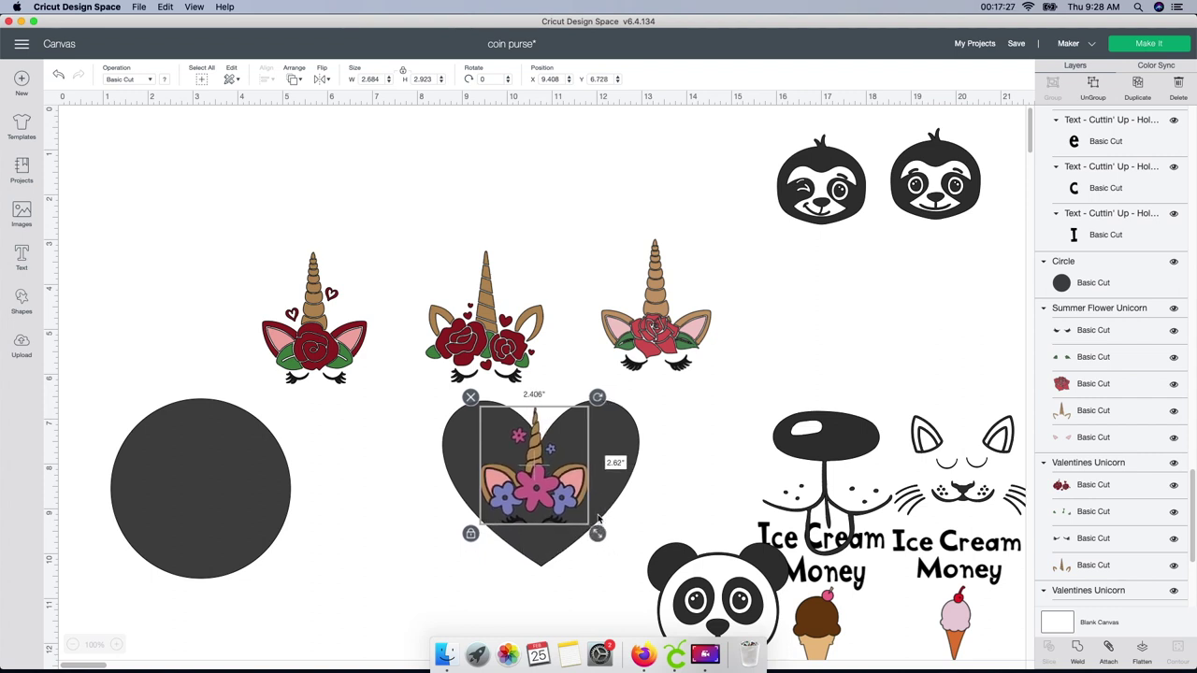
{"action": "left_click_drag", "start_coordinate": [567, 484], "coordinate": [572, 503]}
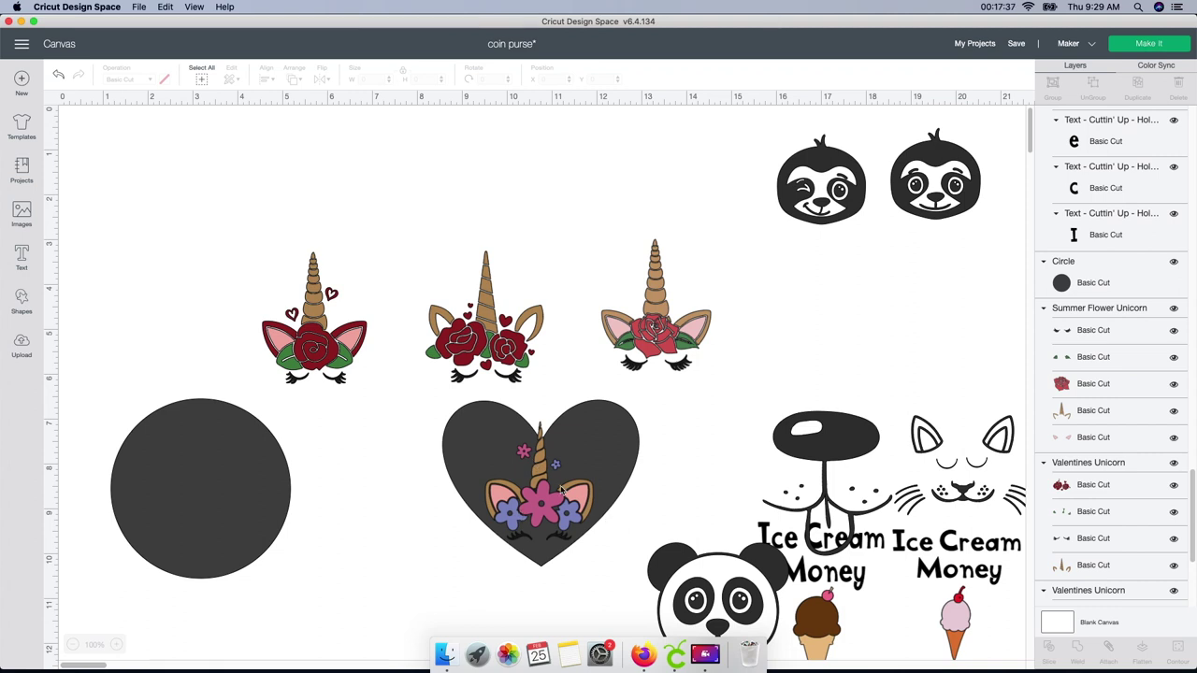
Move the heart away to the canvas's upper left and shift the Spring Flowers unicorn slightly left on empty canvas
{"action": "left_click_drag", "start_coordinate": [475, 438], "coordinate": [198, 215]}
{"action": "left_click_drag", "start_coordinate": [546, 502], "coordinate": [485, 485]}
{"action": "left_click", "coordinate": [598, 492]}
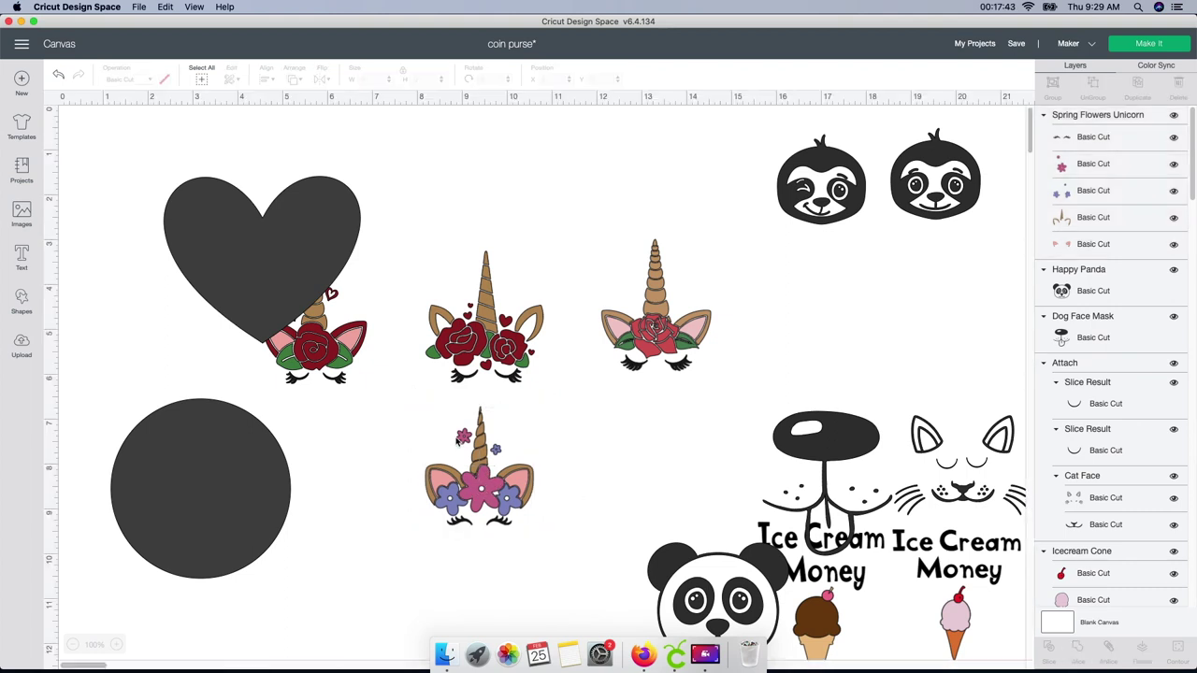
Ungroup the Spring Flowers unicorn and select its pink flower, purple flower and horn layers one by one
{"action": "left_click", "coordinate": [475, 494]}
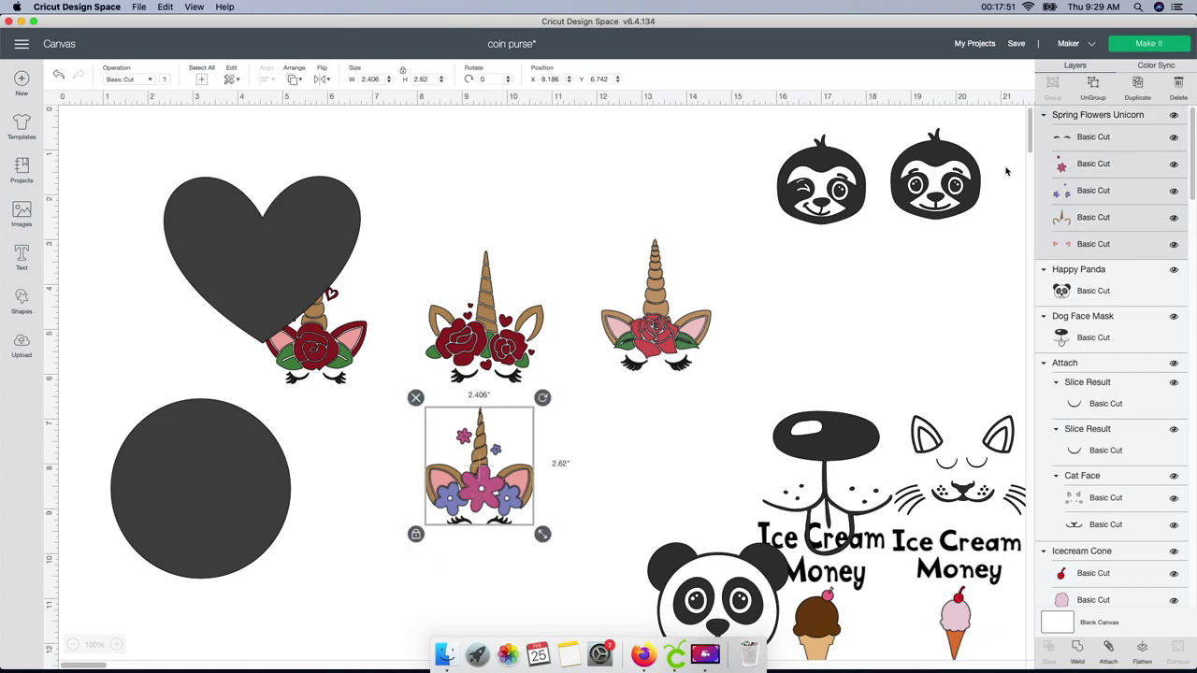
{"action": "left_click", "coordinate": [1092, 99]}
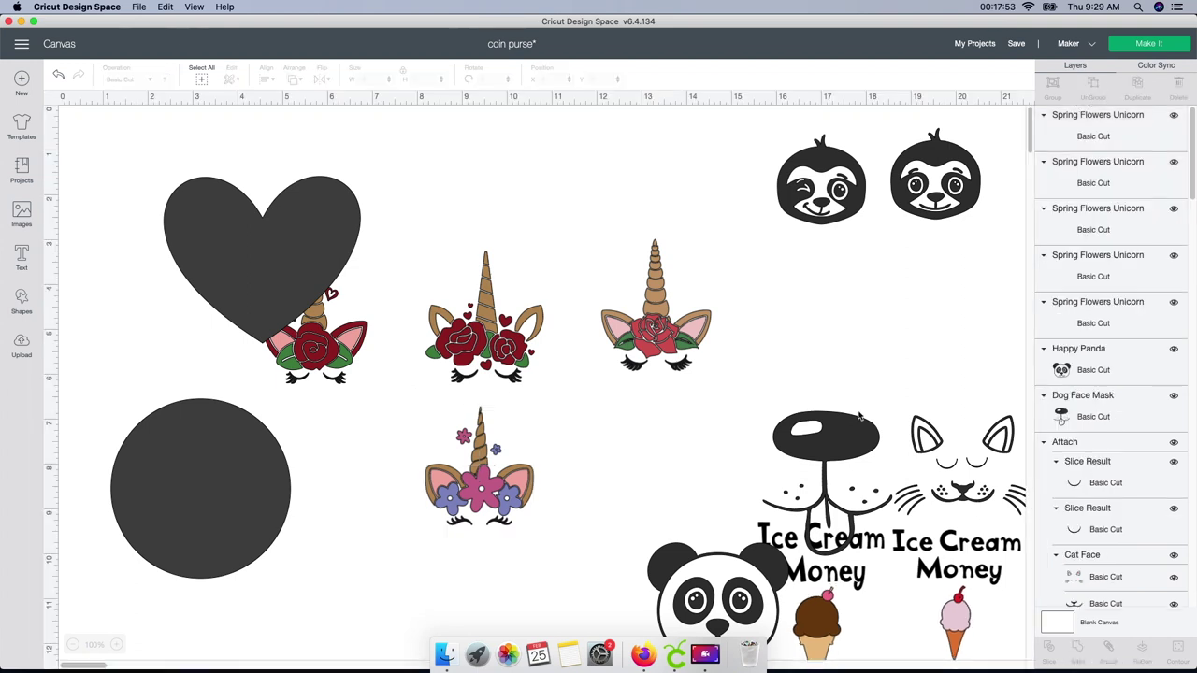
{"action": "left_click", "coordinate": [483, 503]}
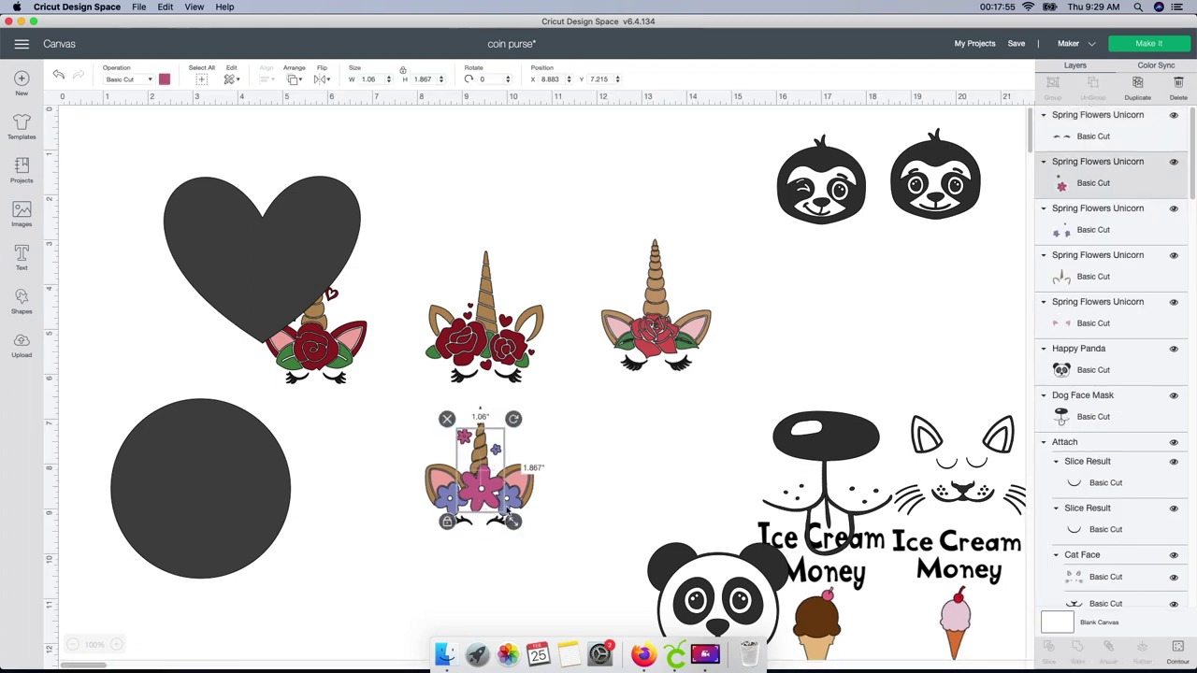
{"action": "left_click", "coordinate": [510, 503]}
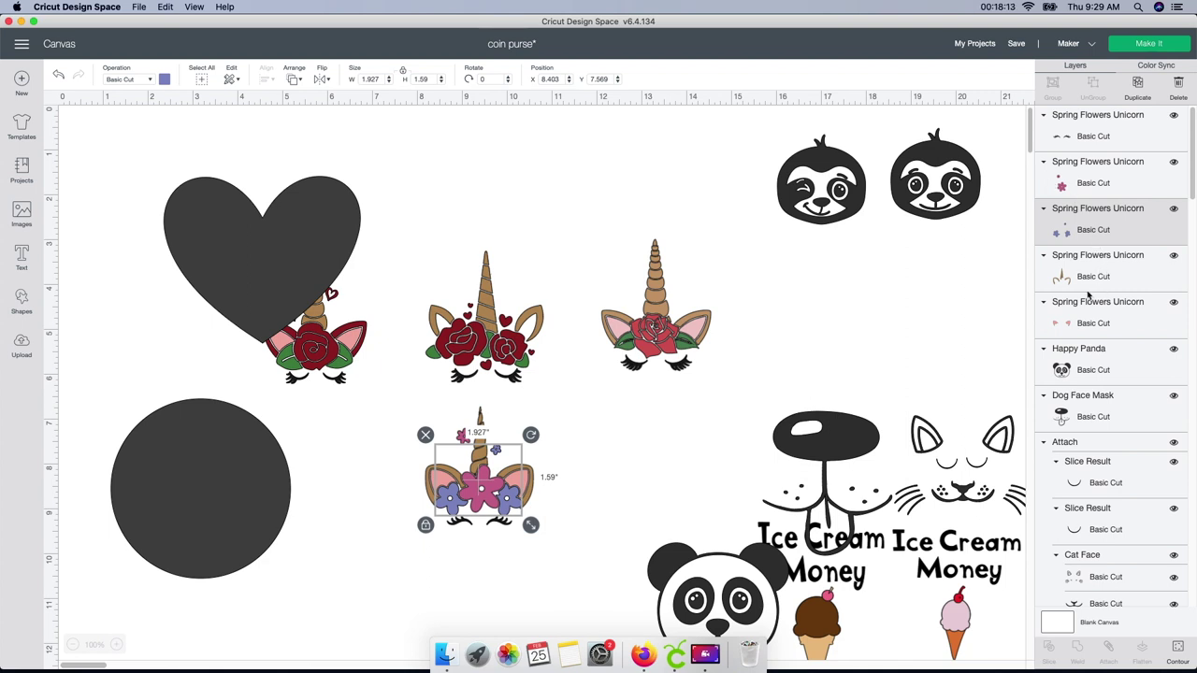
{"action": "left_click", "coordinate": [571, 580]}
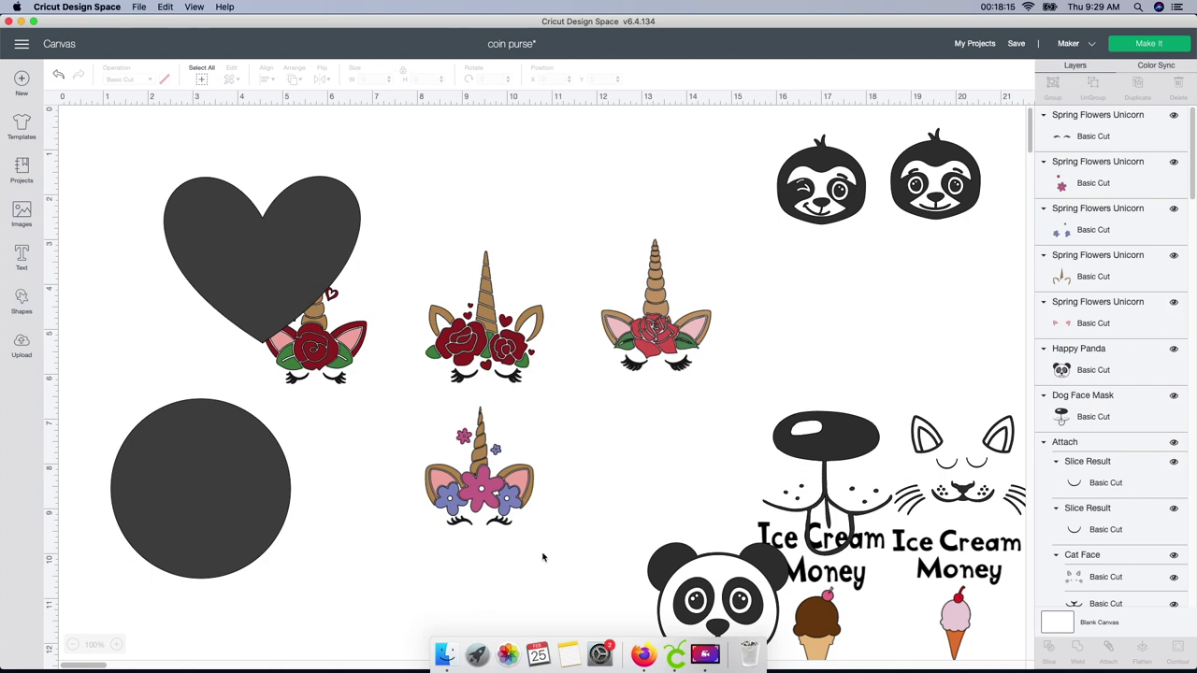
{"action": "left_click", "coordinate": [498, 517]}
{"action": "left_click", "coordinate": [493, 490]}
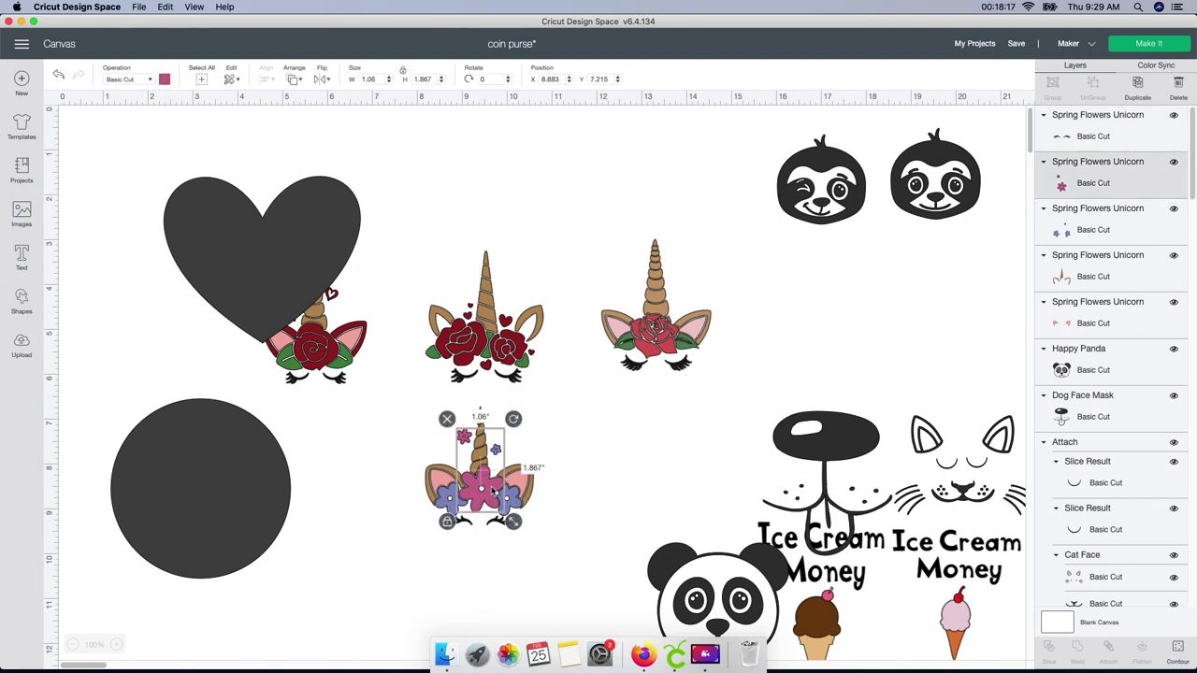
{"action": "left_click", "coordinate": [428, 488]}
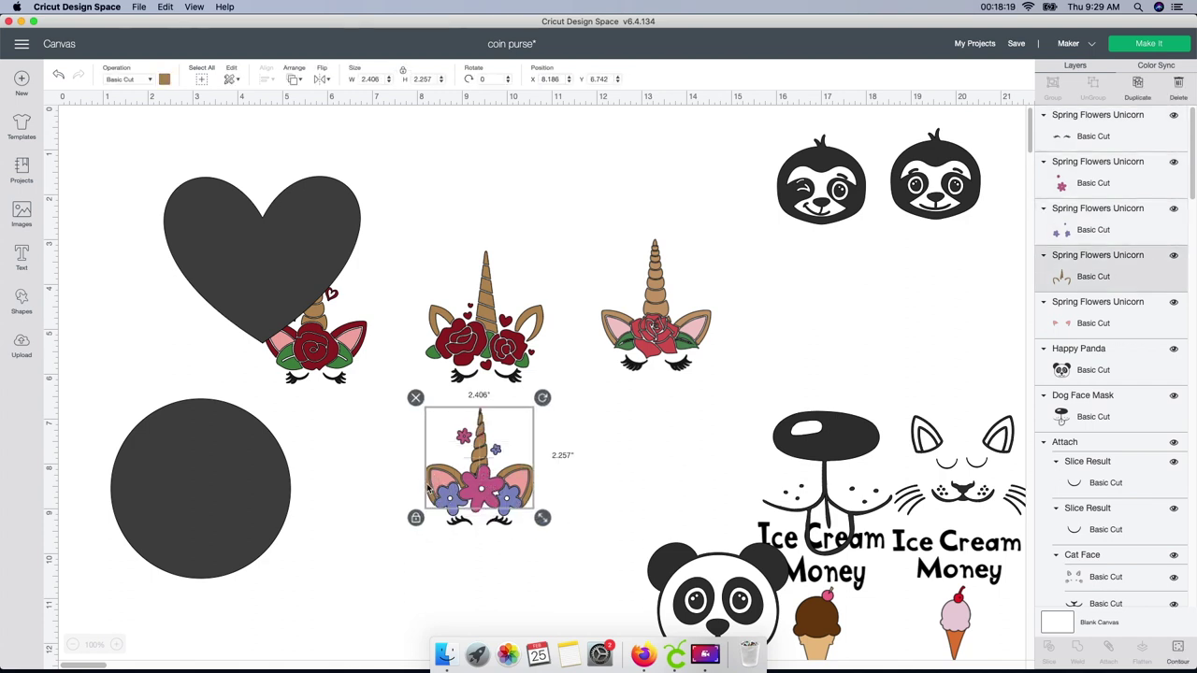
Separate the unicorn's flower layers from its horn and ears, placing the pink flowers by one ear and the purple ones below left
{"action": "left_click_drag", "start_coordinate": [465, 437], "coordinate": [572, 418]}
{"action": "left_click", "coordinate": [505, 502]}
{"action": "left_click_drag", "start_coordinate": [505, 501], "coordinate": [412, 555]}
{"action": "left_click", "coordinate": [500, 459]}
{"action": "left_click_drag", "start_coordinate": [500, 458], "coordinate": [499, 437]}
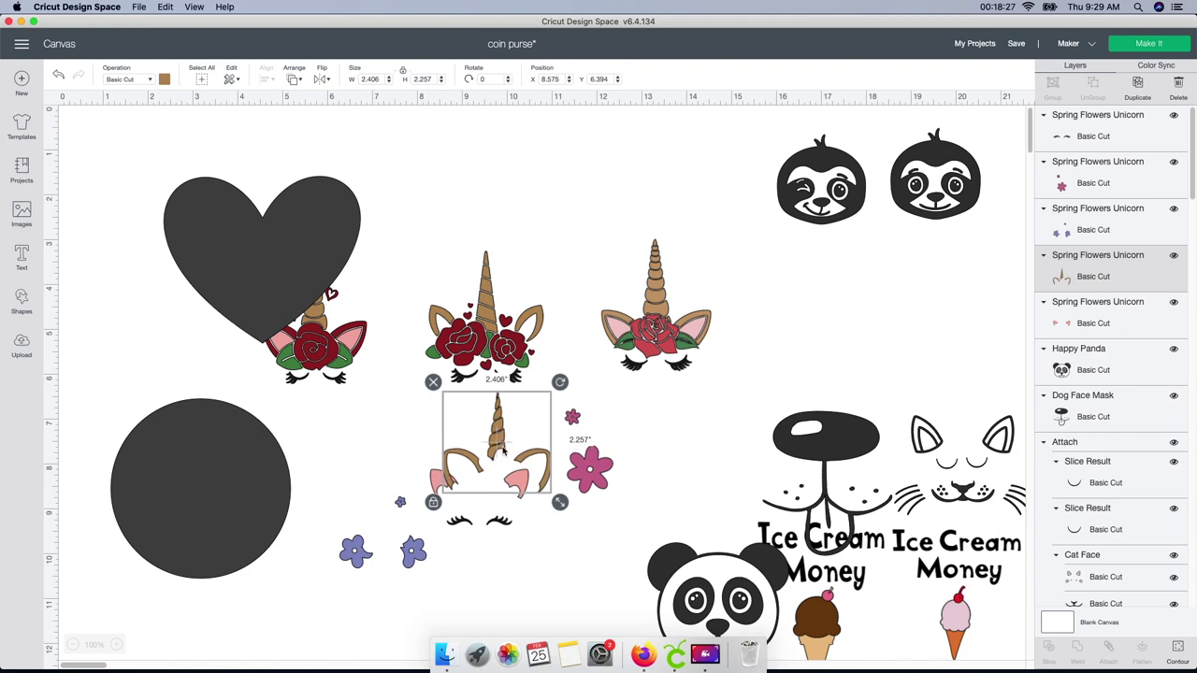
{"action": "left_click_drag", "start_coordinate": [503, 452], "coordinate": [482, 477]}
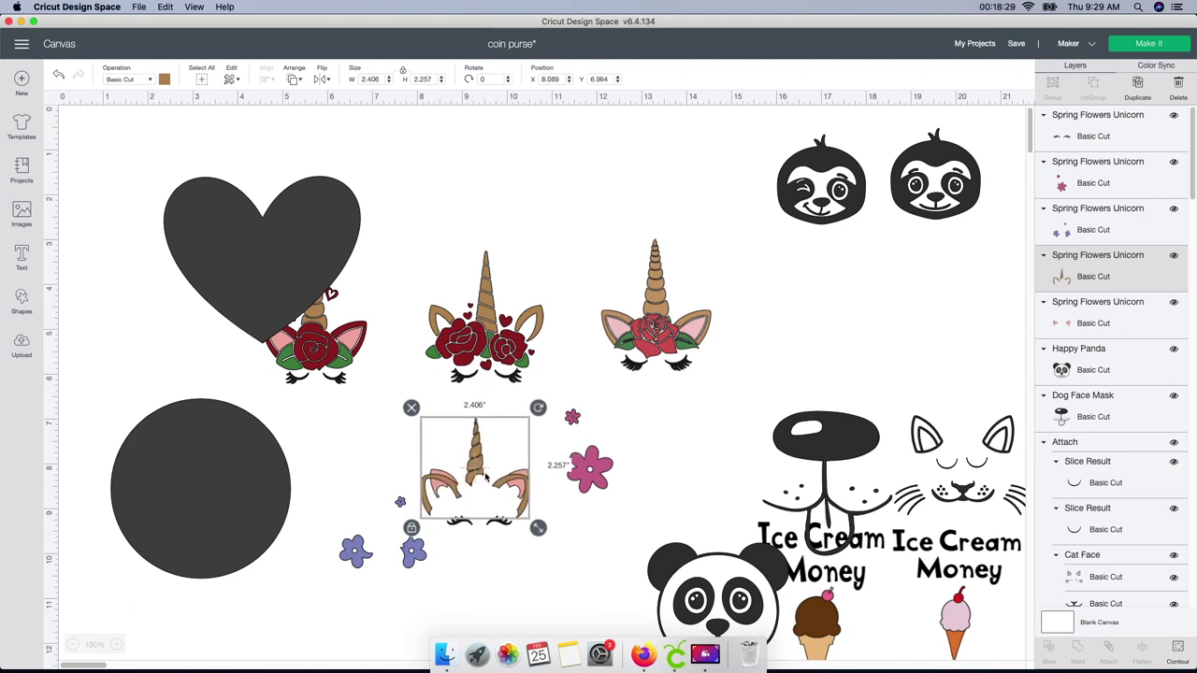
{"action": "left_click_drag", "start_coordinate": [592, 470], "coordinate": [528, 520]}
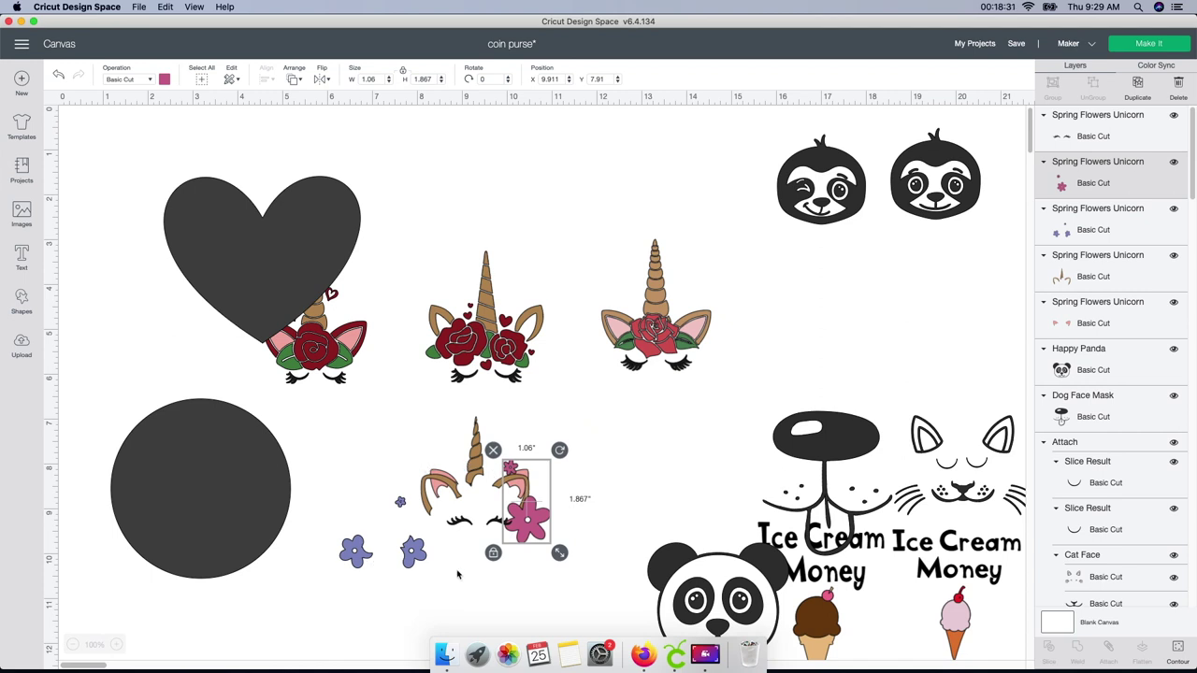
Delete the three remaining rose unicorns and the heart shape from the canvas
{"action": "left_click", "coordinate": [638, 324]}
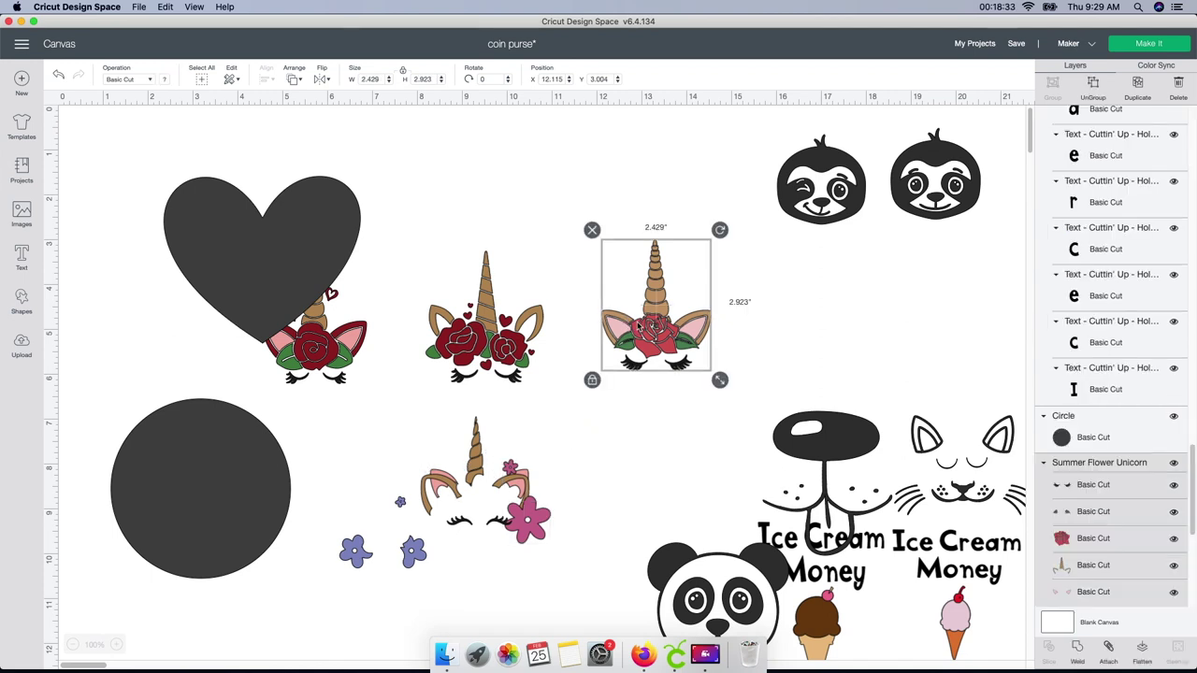
{"action": "left_click", "coordinate": [592, 230]}
{"action": "left_click", "coordinate": [484, 318]}
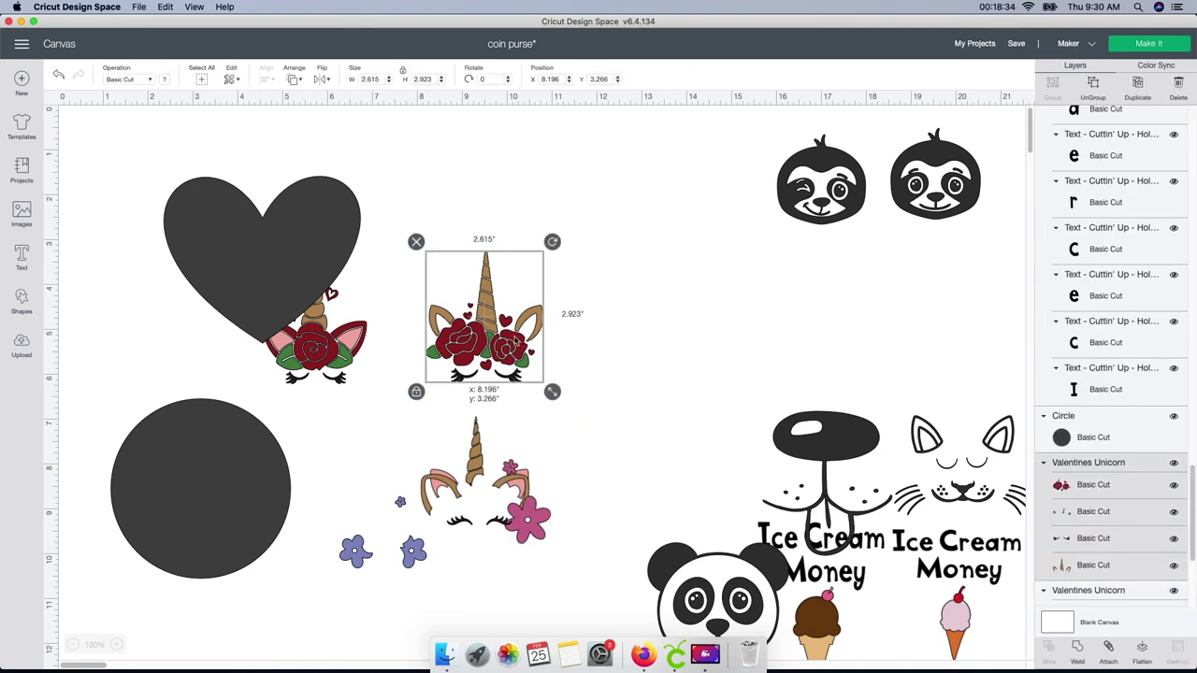
{"action": "left_click", "coordinate": [419, 240]}
{"action": "left_click", "coordinate": [262, 187]}
{"action": "key", "text": "Delete"}
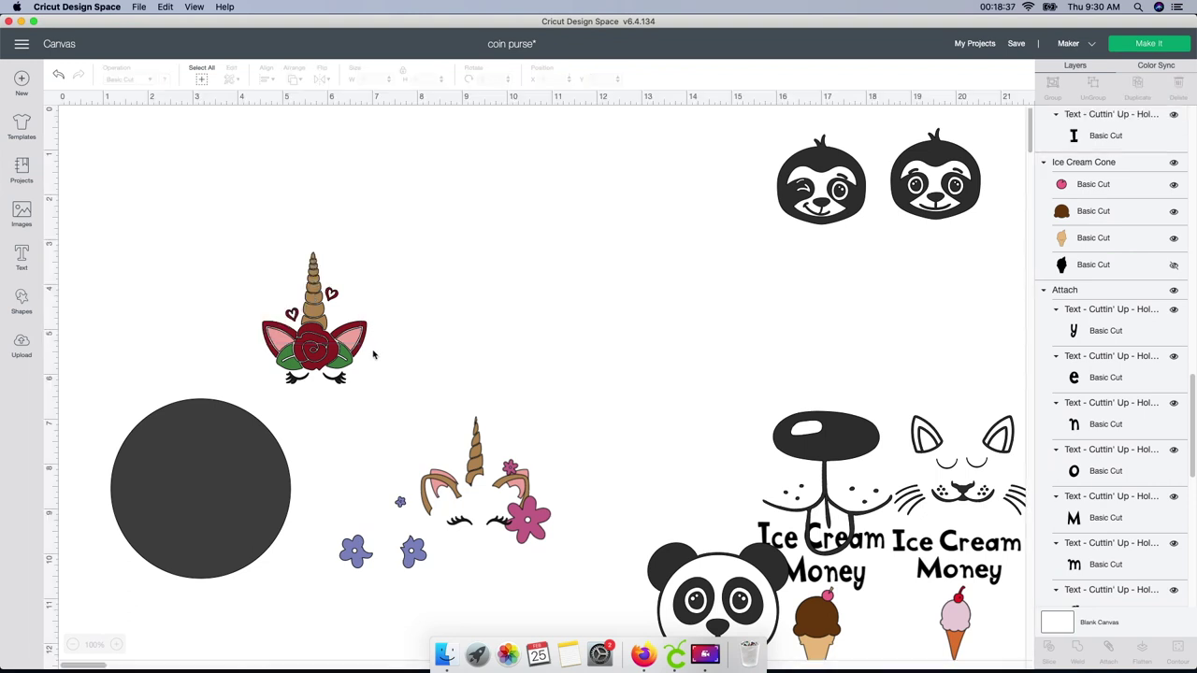
{"action": "left_click", "coordinate": [313, 360]}
{"action": "left_click", "coordinate": [252, 243]}
Delete the 4-inch circle, the winking sloth and the happy sloth
{"action": "left_click", "coordinate": [200, 489]}
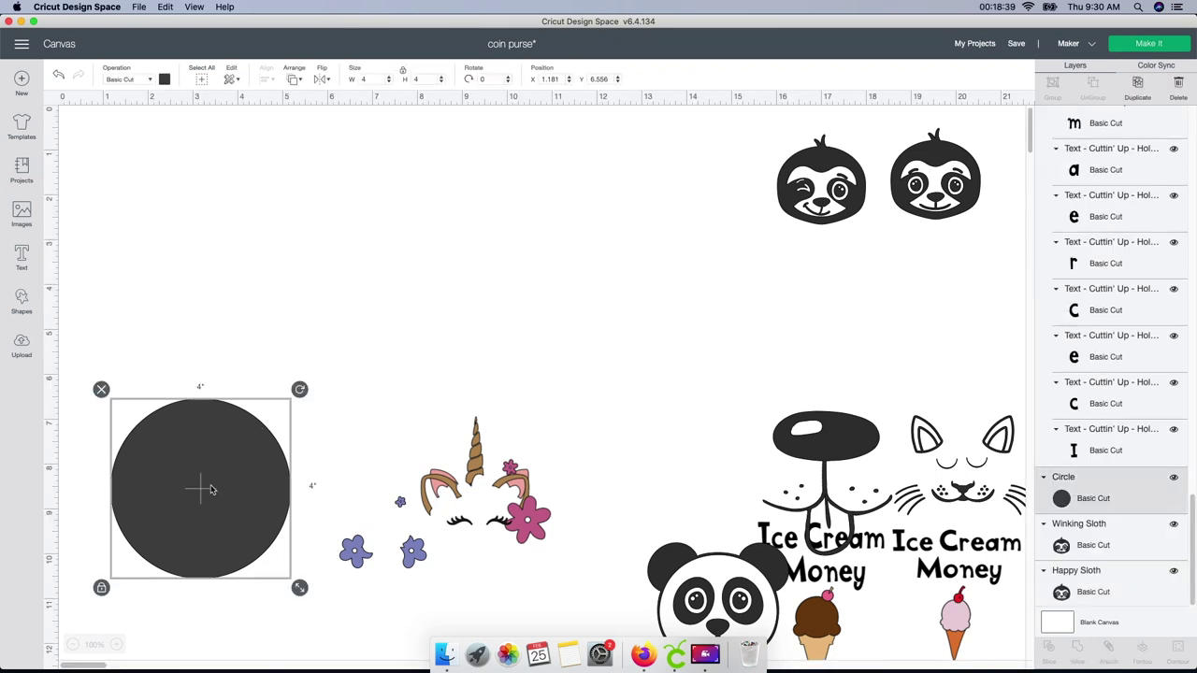
{"action": "left_click", "coordinate": [101, 389]}
{"action": "left_click", "coordinate": [806, 198]}
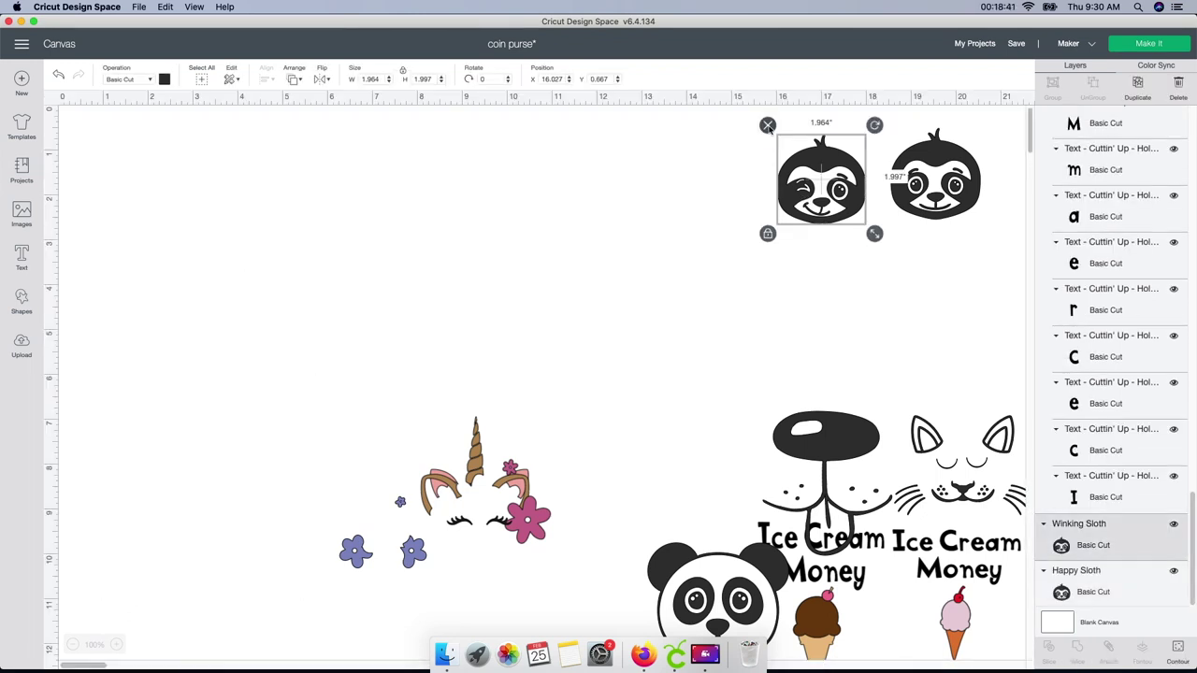
{"action": "left_click", "coordinate": [764, 122]}
{"action": "left_click", "coordinate": [952, 161]}
{"action": "left_click", "coordinate": [881, 119]}
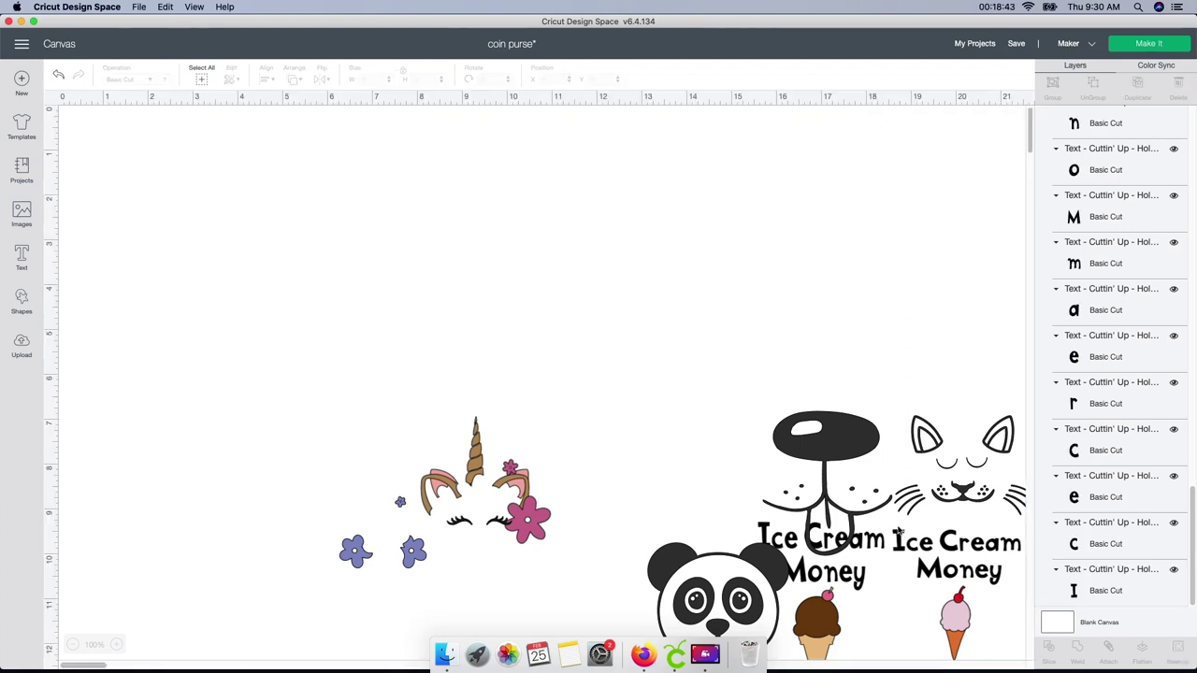
Move the panda up into the open area of the canvas and delete the dog face
{"action": "left_click_drag", "start_coordinate": [732, 613], "coordinate": [693, 372]}
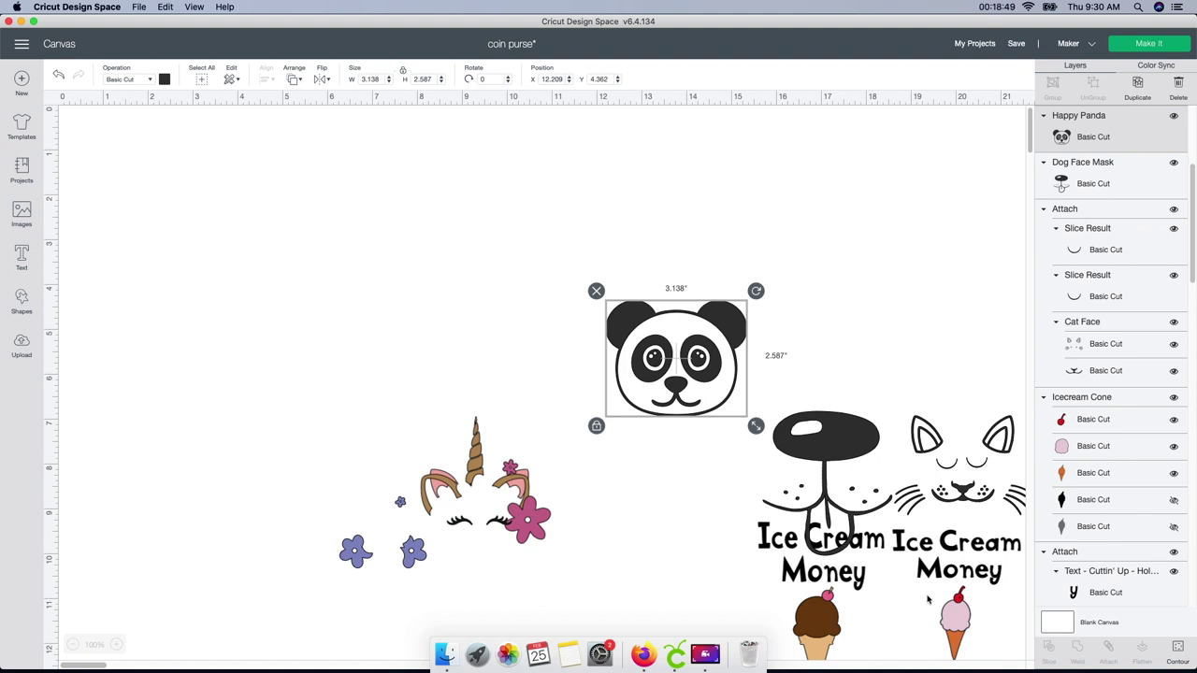
{"action": "left_click", "coordinate": [826, 455]}
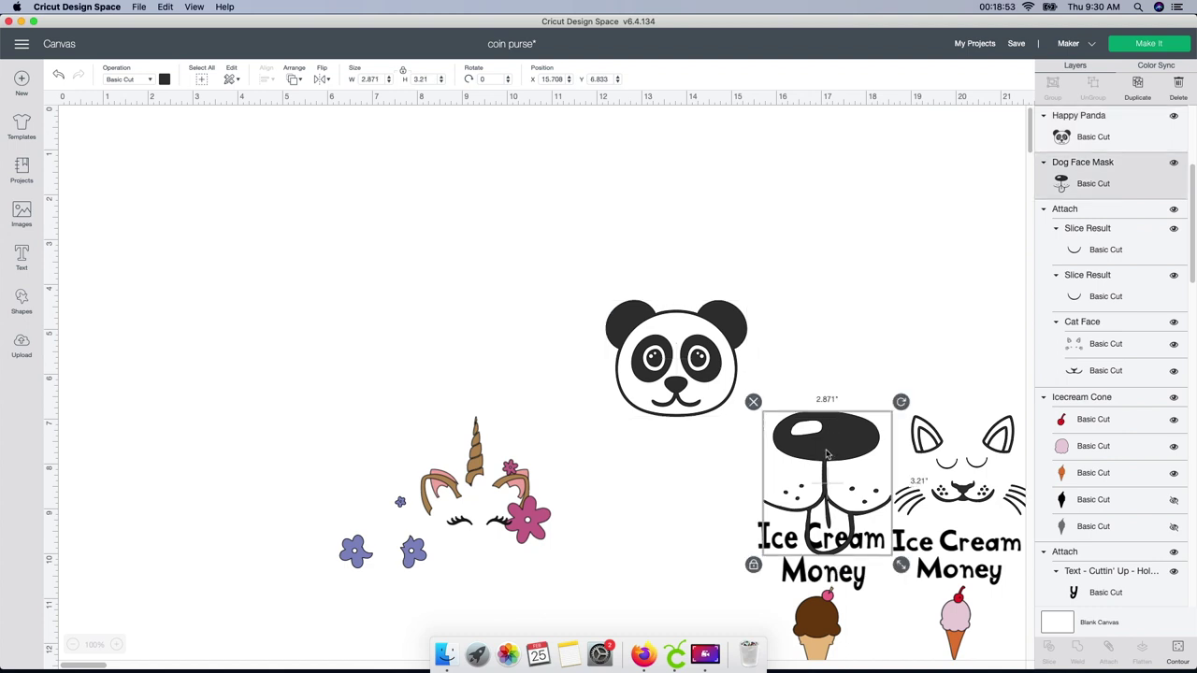
{"action": "left_click_drag", "start_coordinate": [822, 456], "coordinate": [845, 326]}
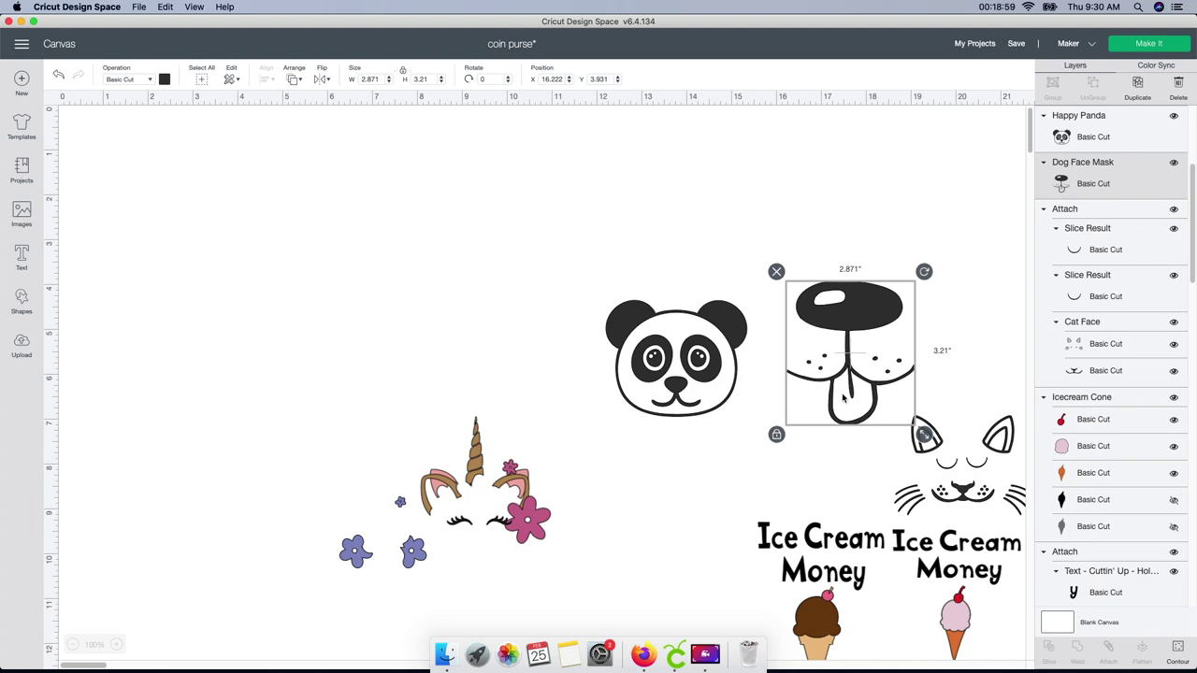
{"action": "left_click", "coordinate": [778, 272]}
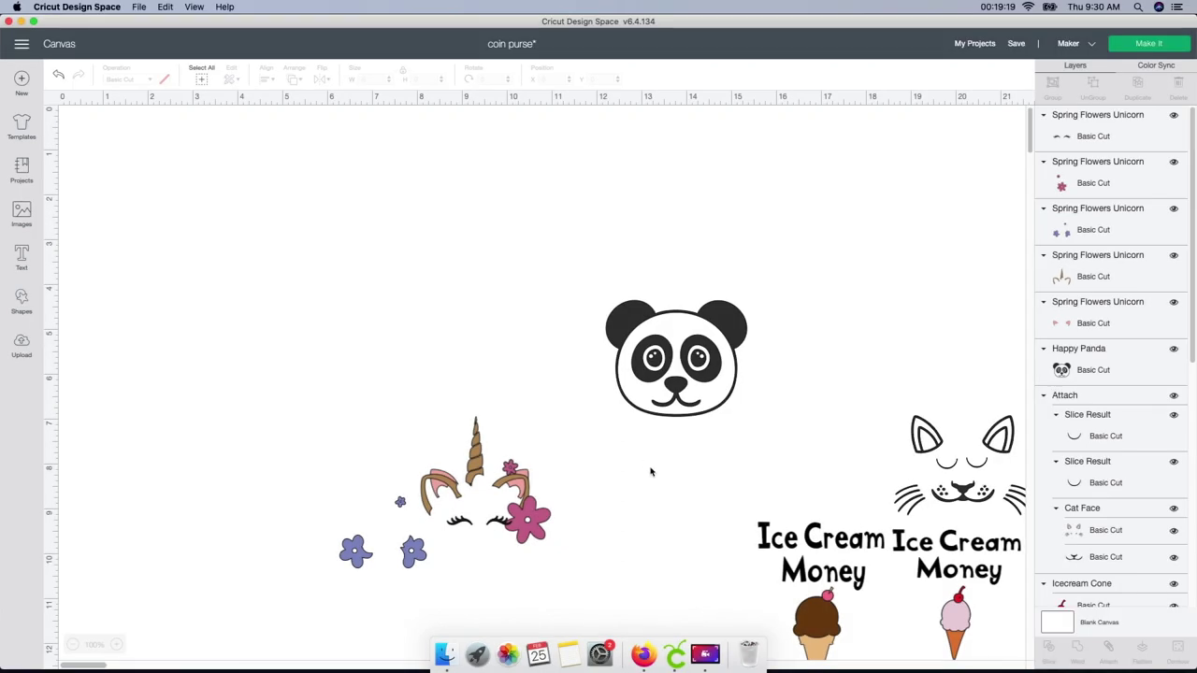
Change the color of both "Ice Cream Money" texts from the material colors to white
{"action": "scroll", "coordinate": [651, 472], "scroll_direction": "down", "scroll_amount": 4}
{"action": "left_click", "coordinate": [828, 450]}
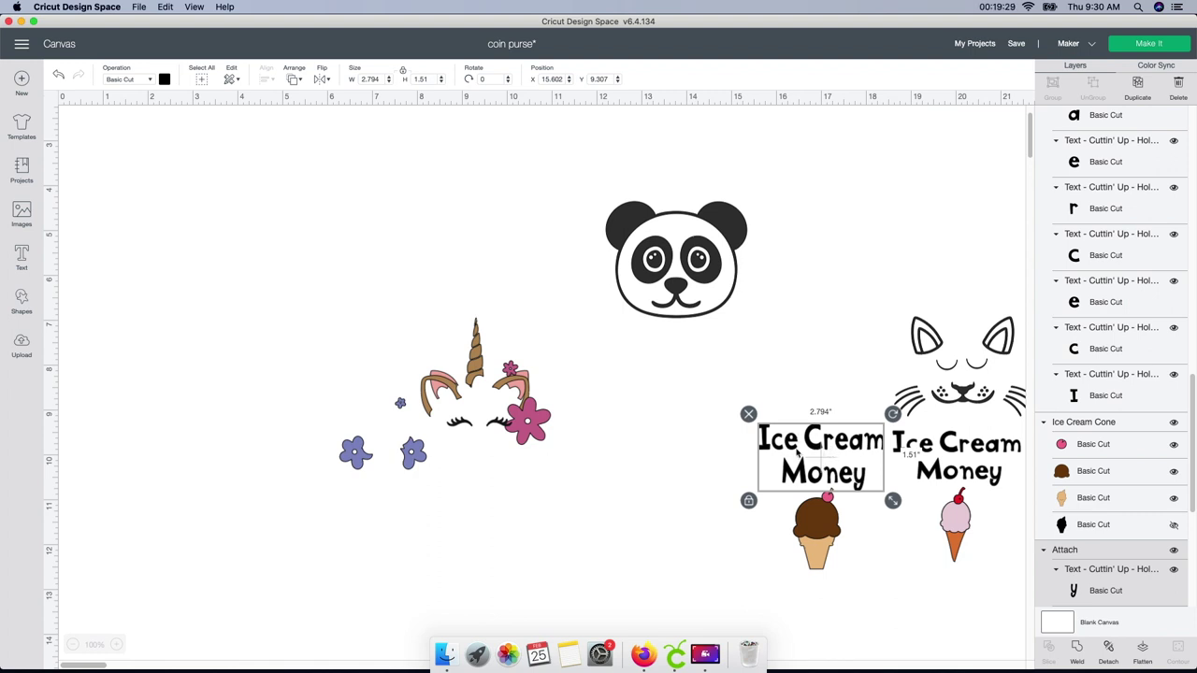
{"action": "left_click", "coordinate": [166, 79]}
{"action": "left_click", "coordinate": [176, 214]}
{"action": "left_click", "coordinate": [585, 519]}
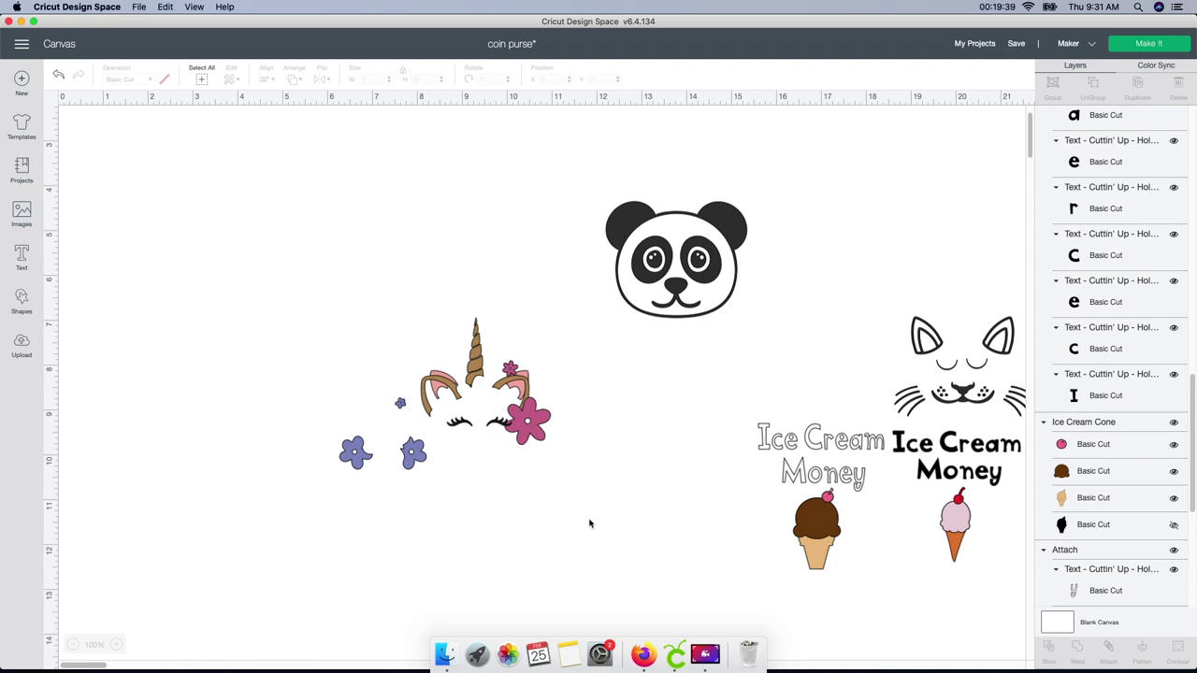
{"action": "left_click", "coordinate": [954, 475]}
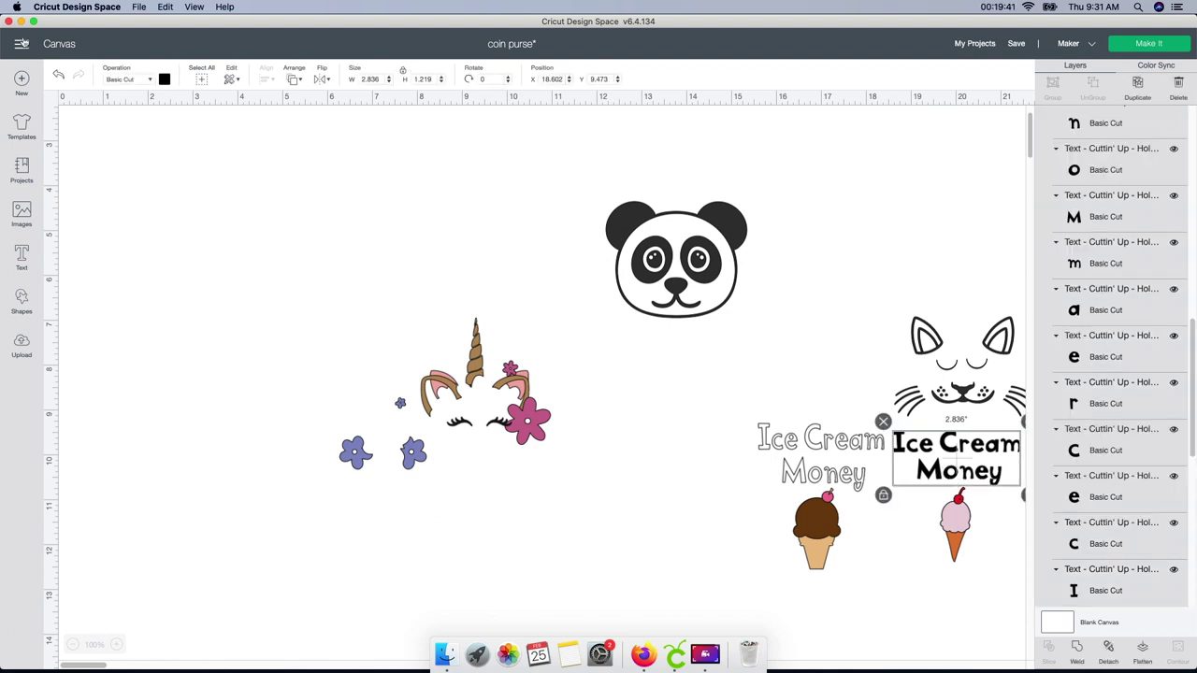
{"action": "left_click", "coordinate": [164, 82]}
{"action": "left_click", "coordinate": [178, 138]}
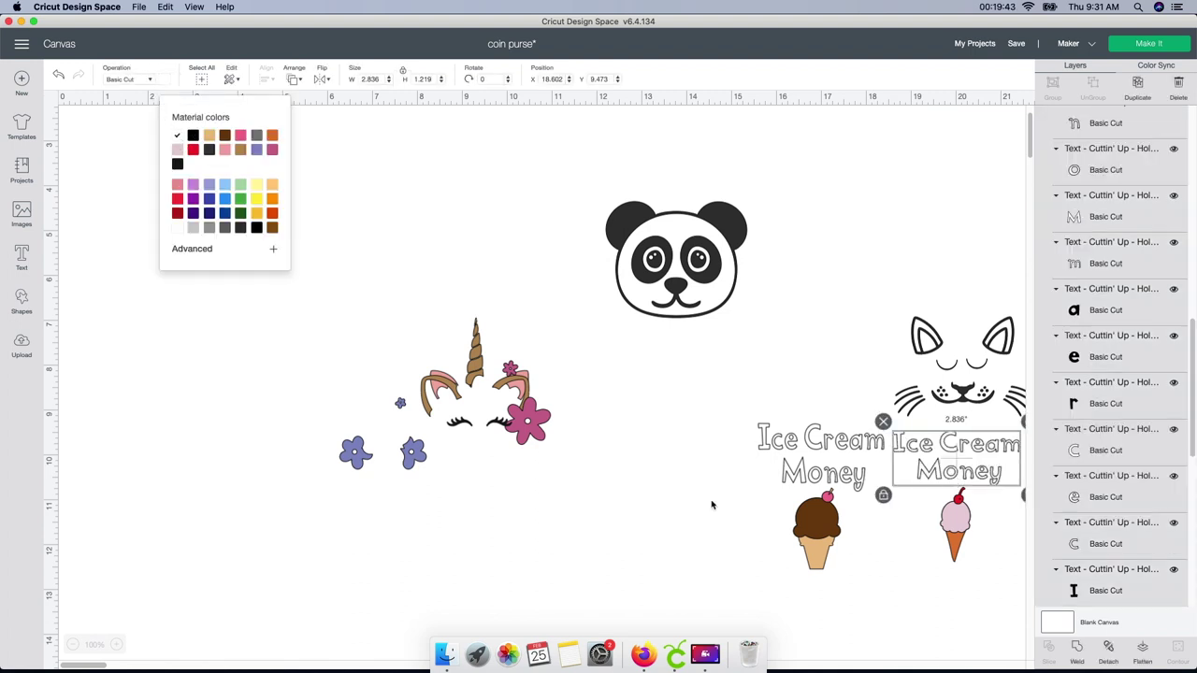
{"action": "left_click", "coordinate": [761, 505]}
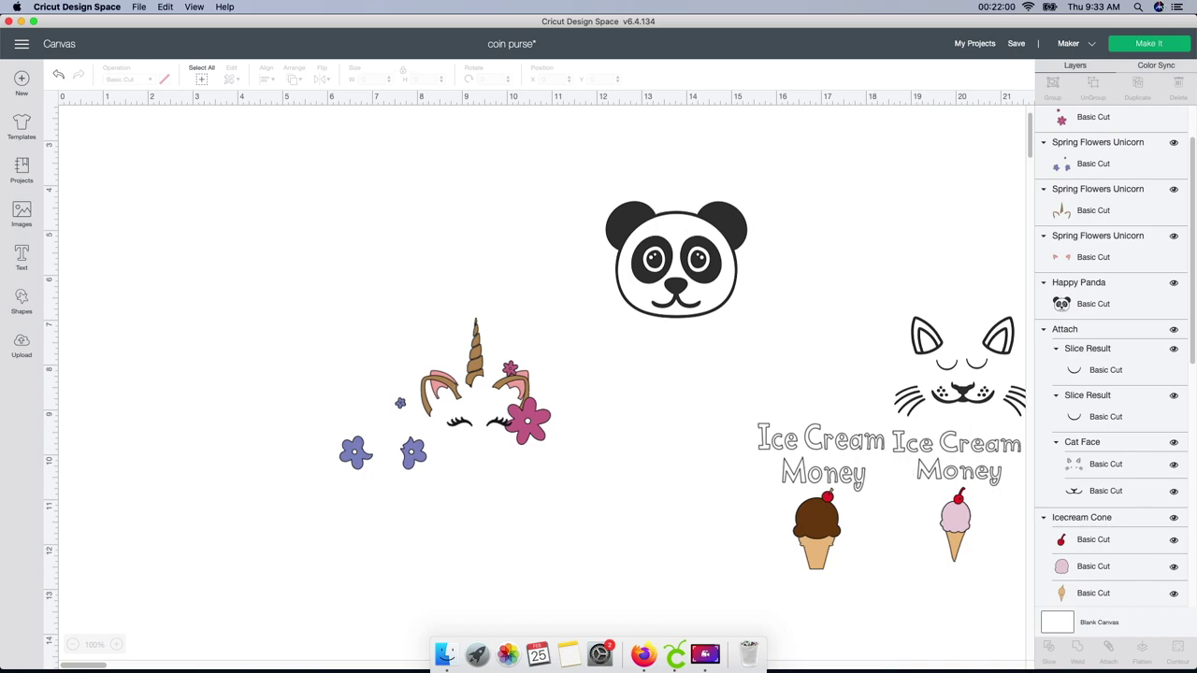
Send the project to mat preparation and shift the second "Ice Cream Money" text slightly away from the first on mat 1
{"action": "left_click", "coordinate": [1163, 49]}
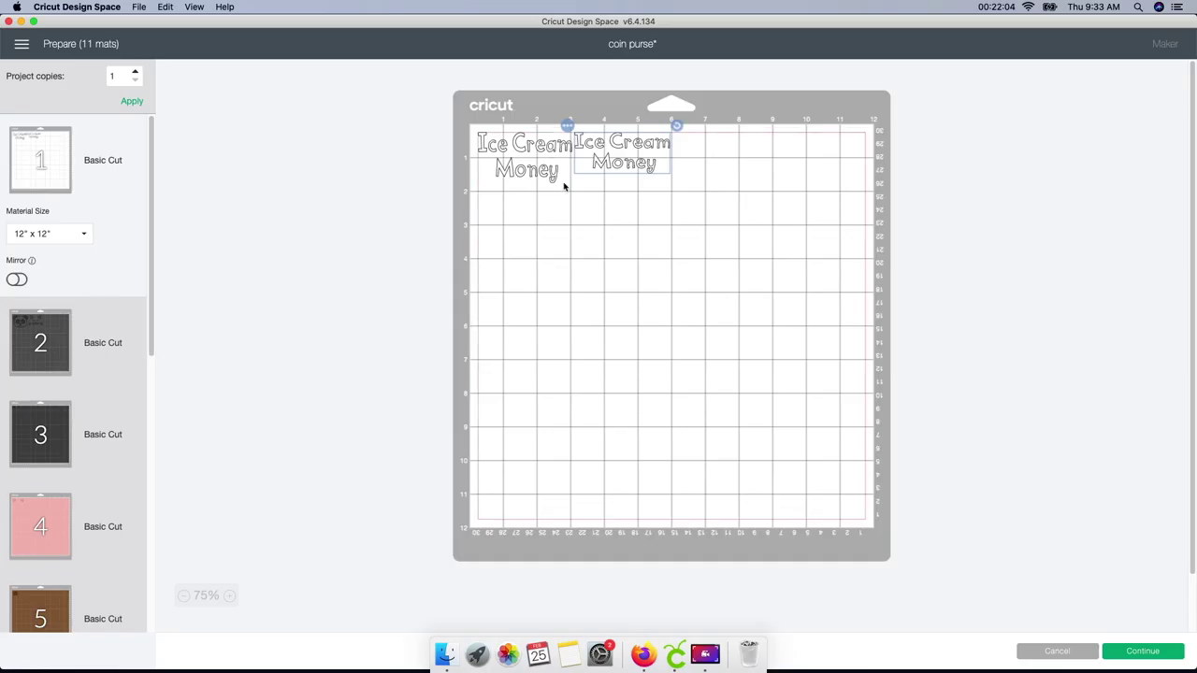
{"action": "left_click", "coordinate": [607, 147]}
{"action": "left_click_drag", "start_coordinate": [608, 145], "coordinate": [620, 140]}
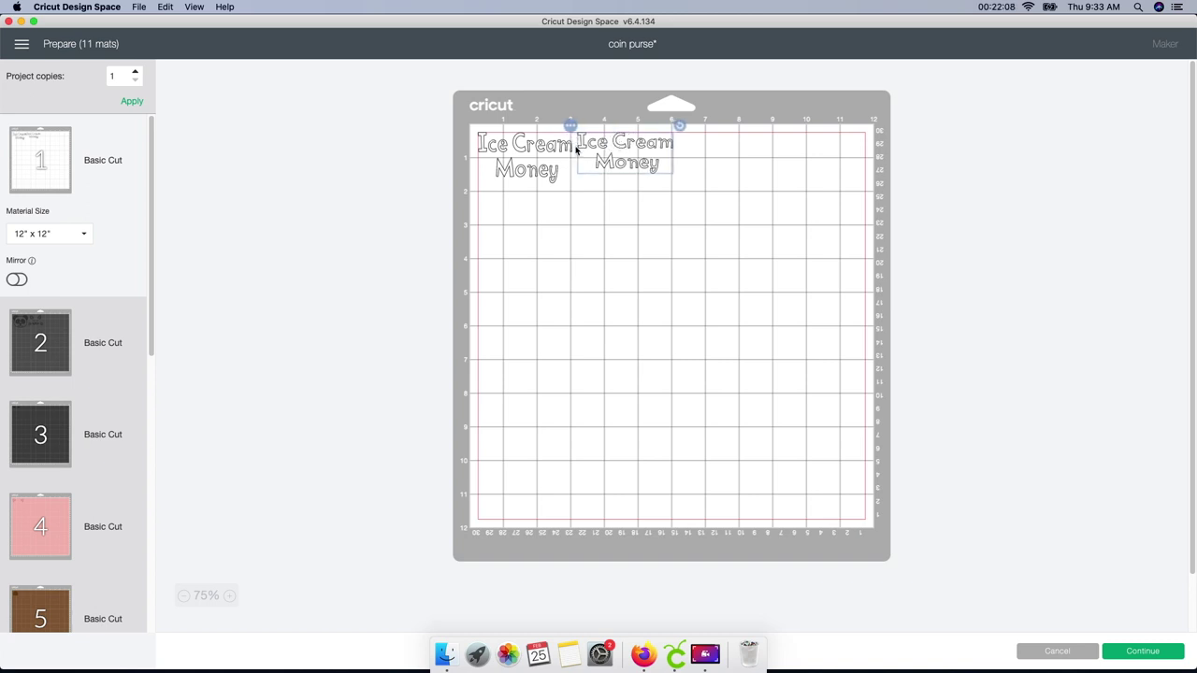
Move the unicorn eyelashes from mat 3 to mat 2 and place them beside the cat face
{"action": "left_click", "coordinate": [62, 354]}
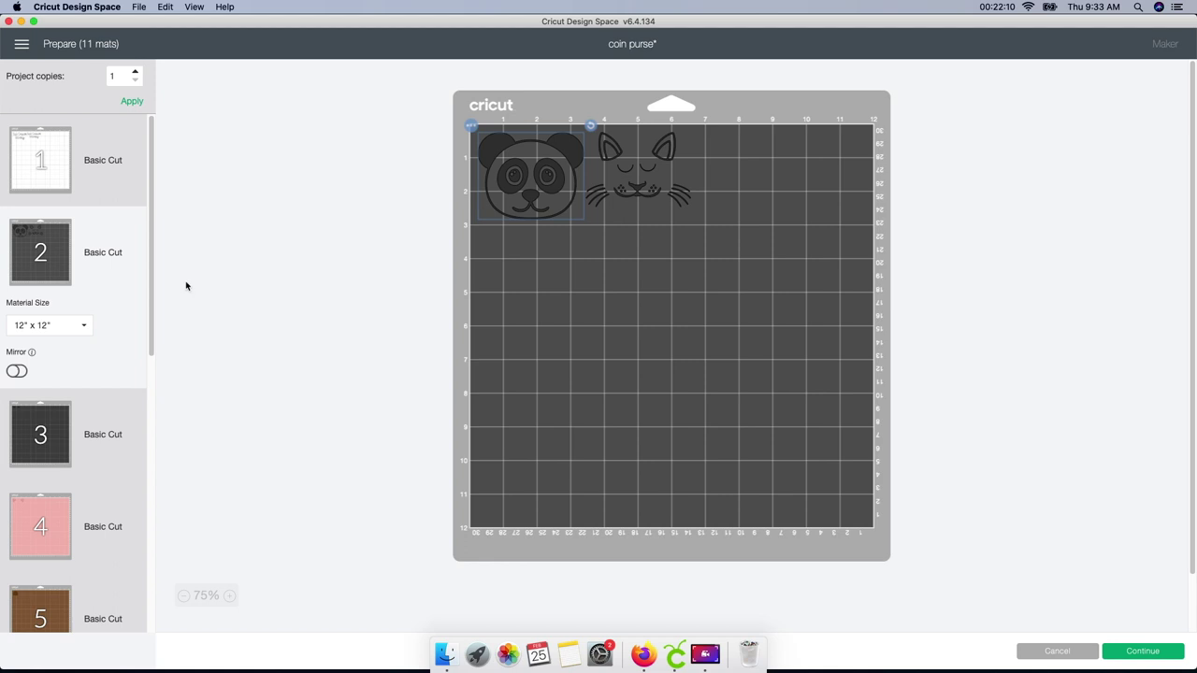
{"action": "left_click", "coordinate": [47, 436]}
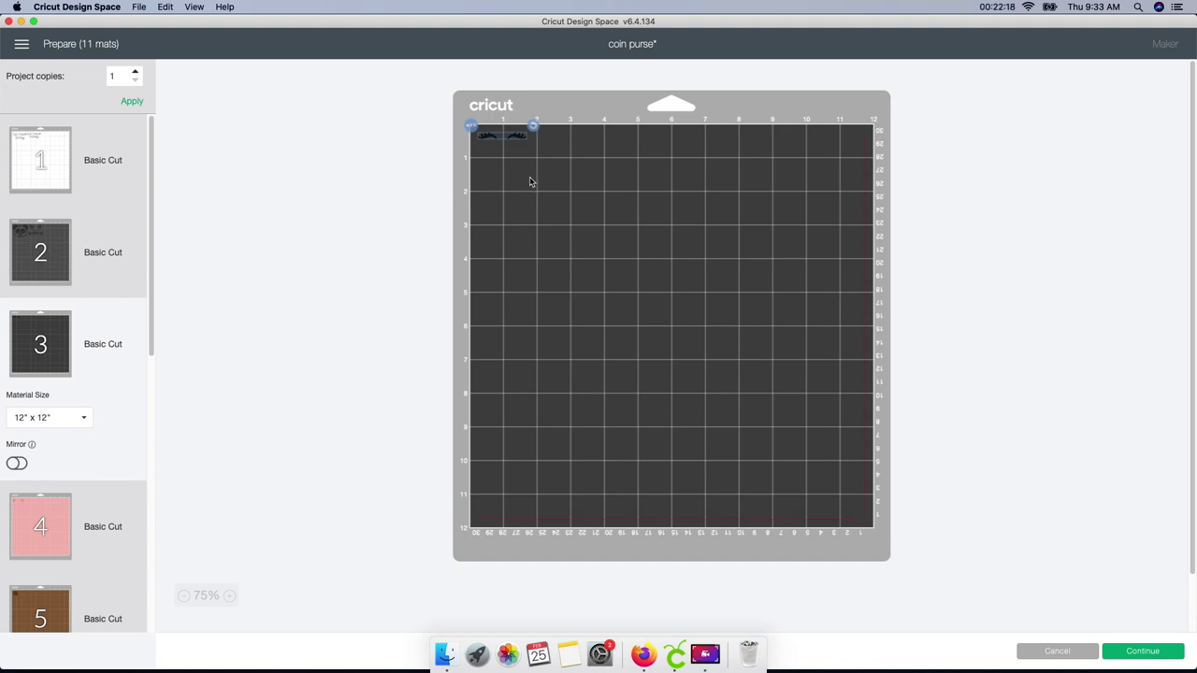
{"action": "left_click", "coordinate": [472, 127]}
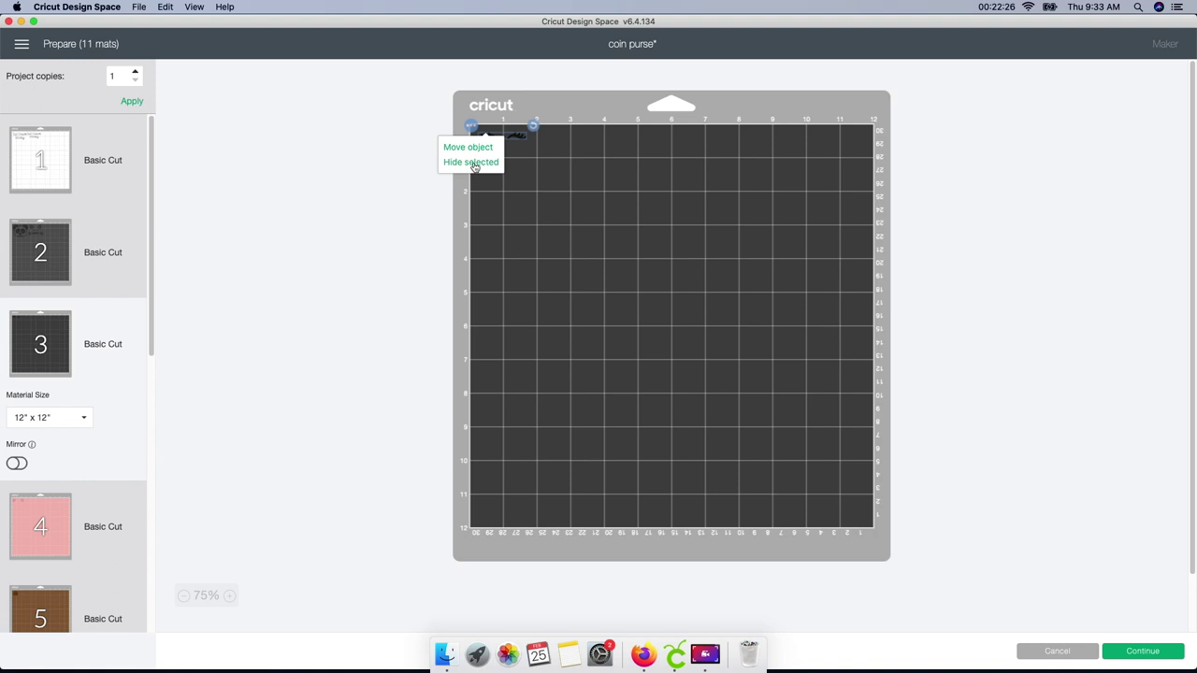
{"action": "left_click", "coordinate": [476, 148]}
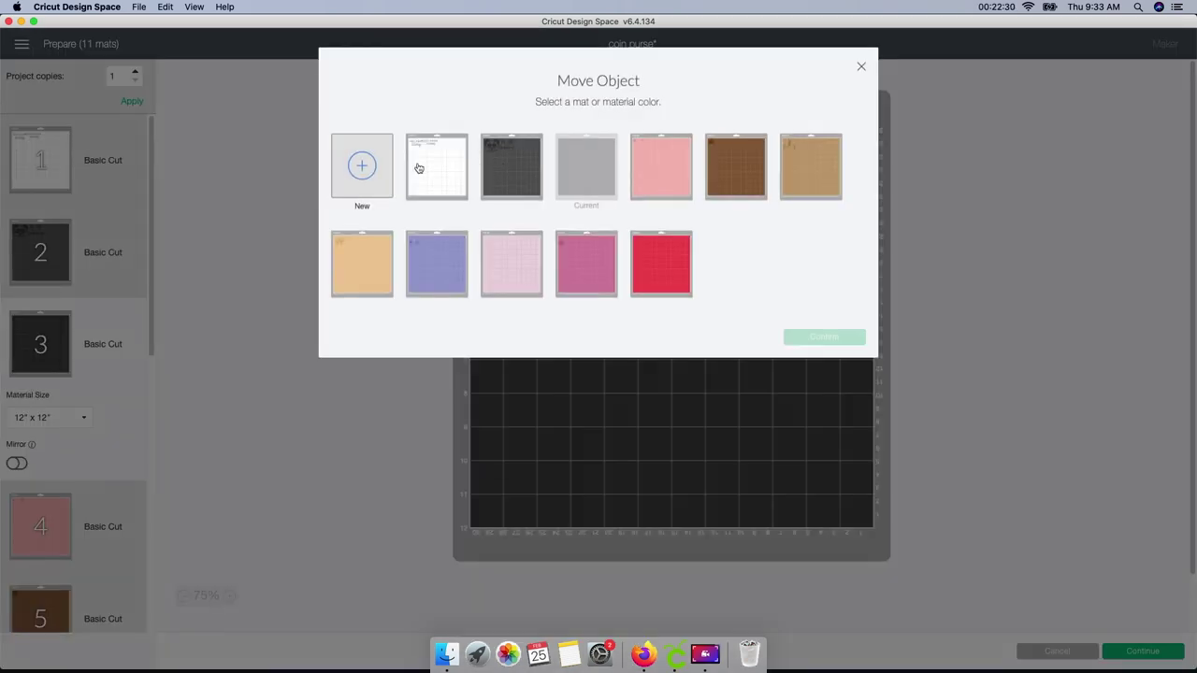
{"action": "left_click", "coordinate": [523, 167]}
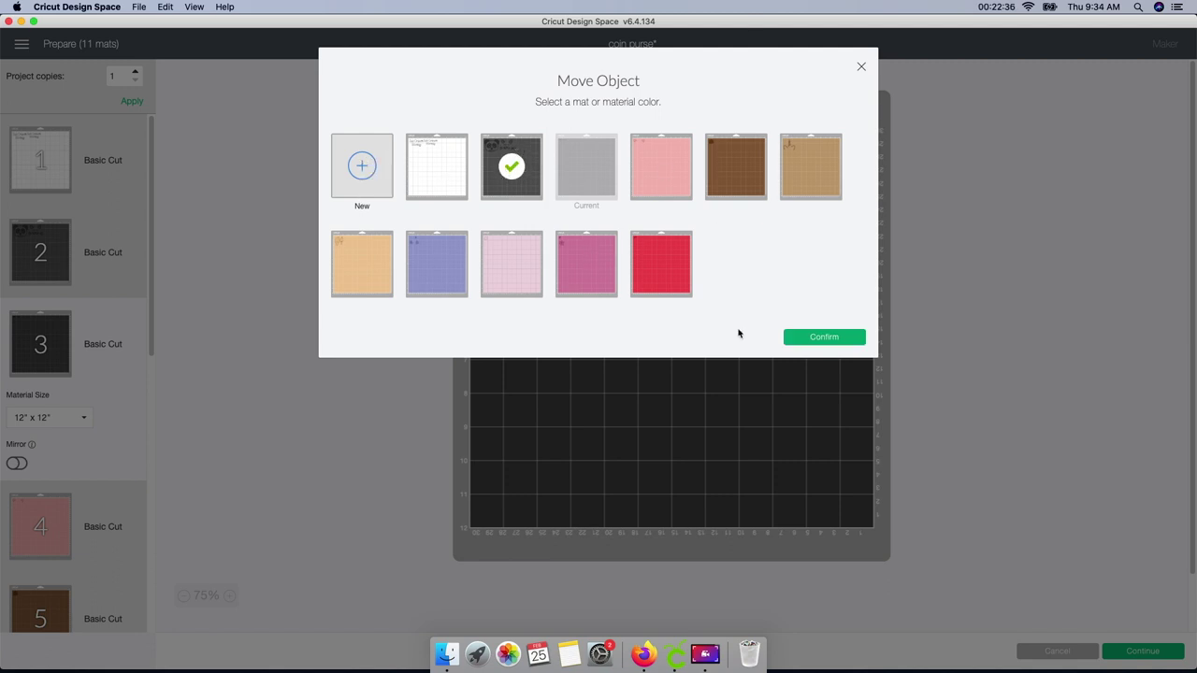
{"action": "left_click", "coordinate": [797, 336]}
{"action": "left_click_drag", "start_coordinate": [517, 140], "coordinate": [729, 128]}
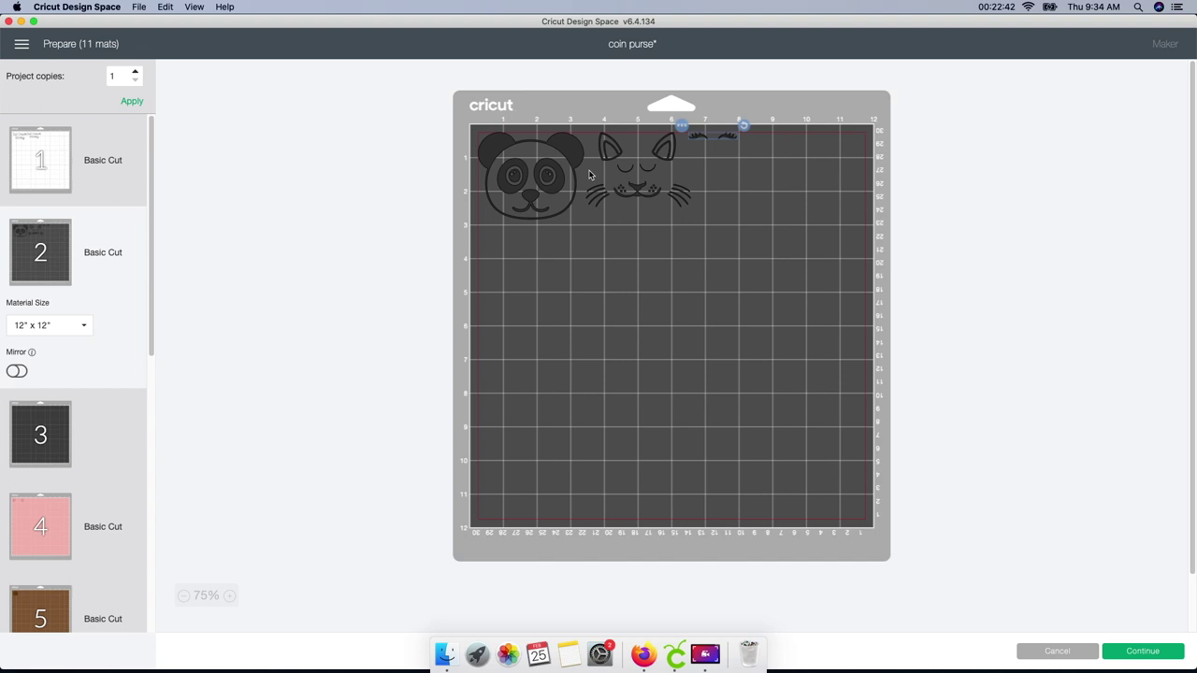
Review mats 3 through 11 one by one to check which pieces are laid out on each color
{"action": "left_click", "coordinate": [62, 432]}
{"action": "scroll", "coordinate": [41, 377], "scroll_direction": "down", "scroll_amount": 4}
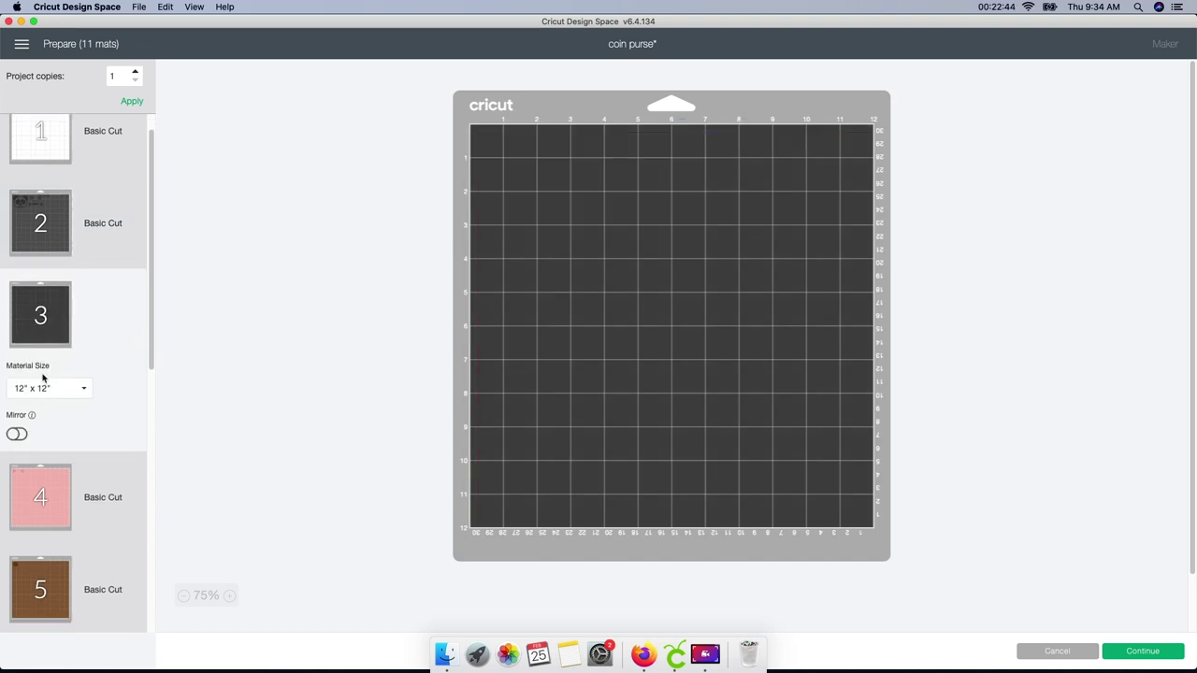
{"action": "left_click", "coordinate": [47, 378]}
{"action": "scroll", "coordinate": [50, 378], "scroll_direction": "down", "scroll_amount": 3}
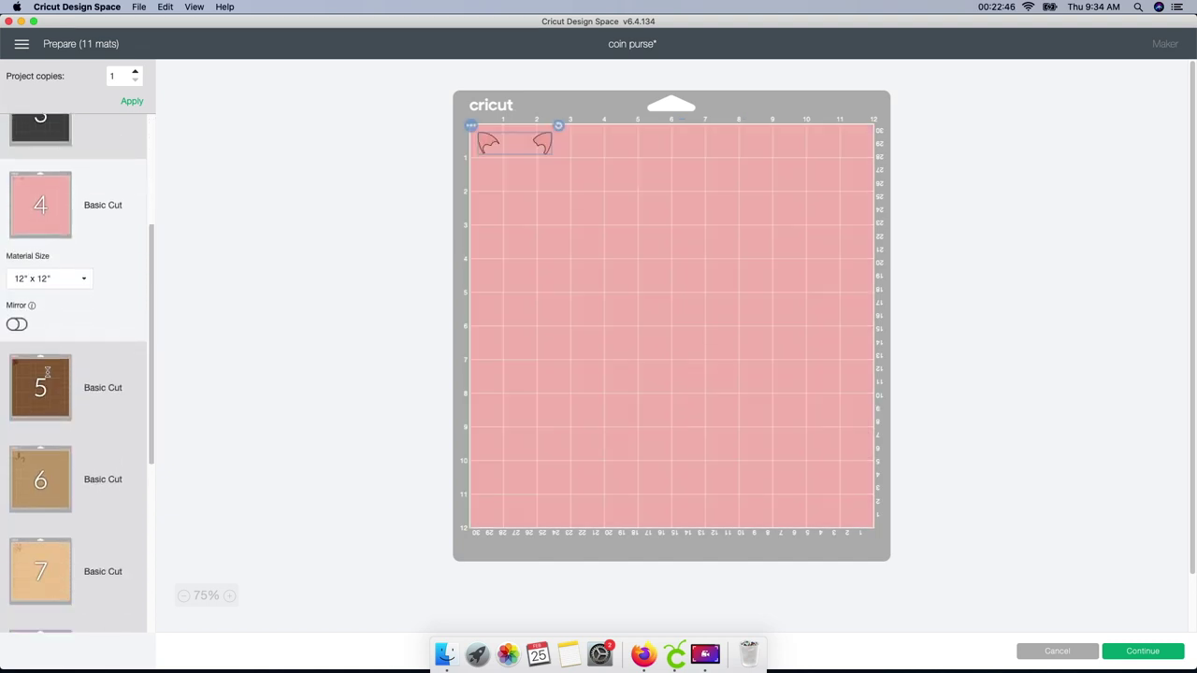
{"action": "left_click", "coordinate": [47, 370]}
{"action": "scroll", "coordinate": [46, 373], "scroll_direction": "down", "scroll_amount": 2}
{"action": "left_click", "coordinate": [28, 423]}
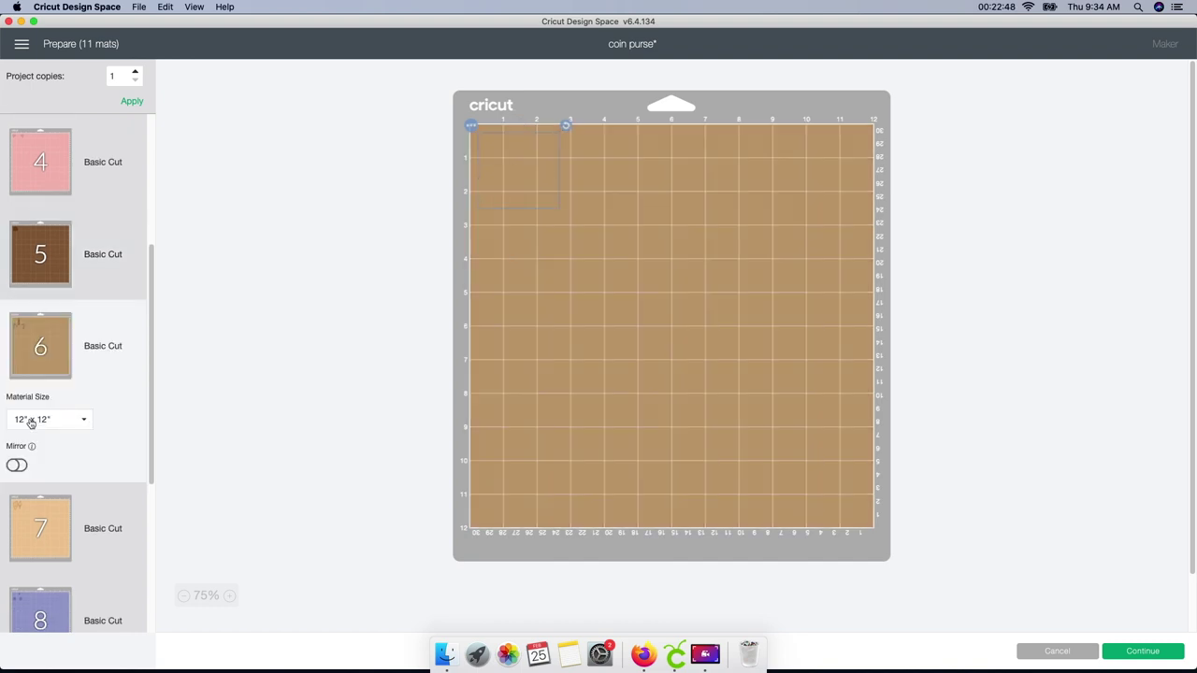
{"action": "scroll", "coordinate": [56, 526], "scroll_direction": "down", "scroll_amount": 2}
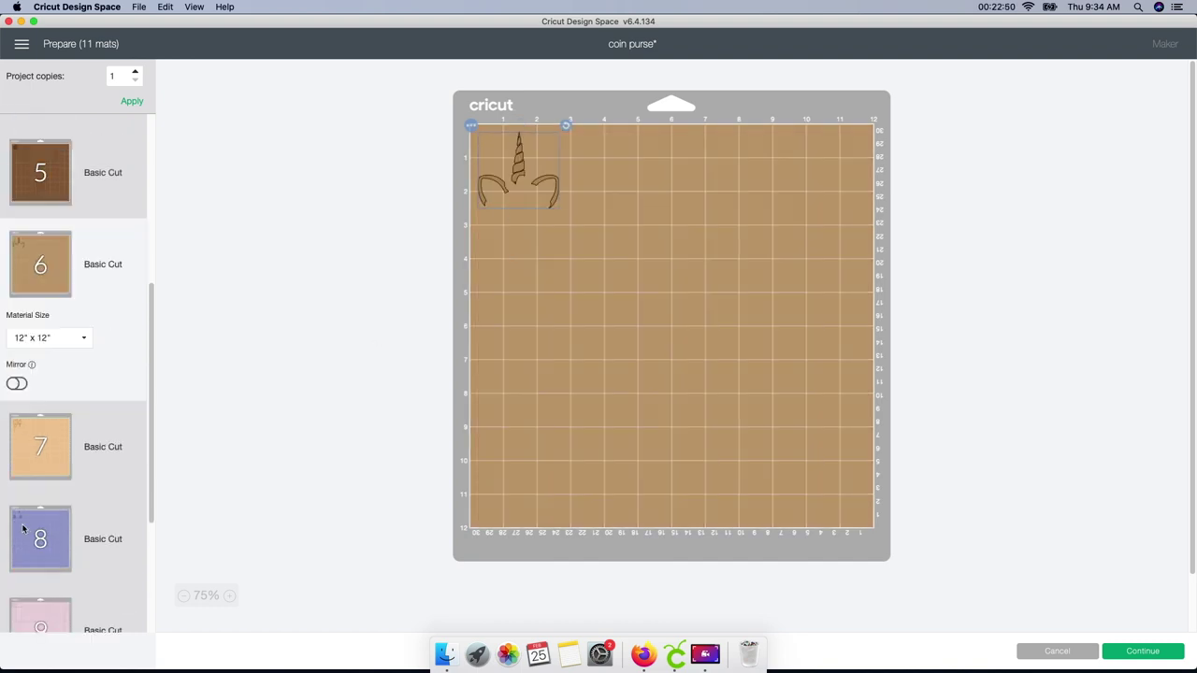
{"action": "left_click", "coordinate": [33, 439]}
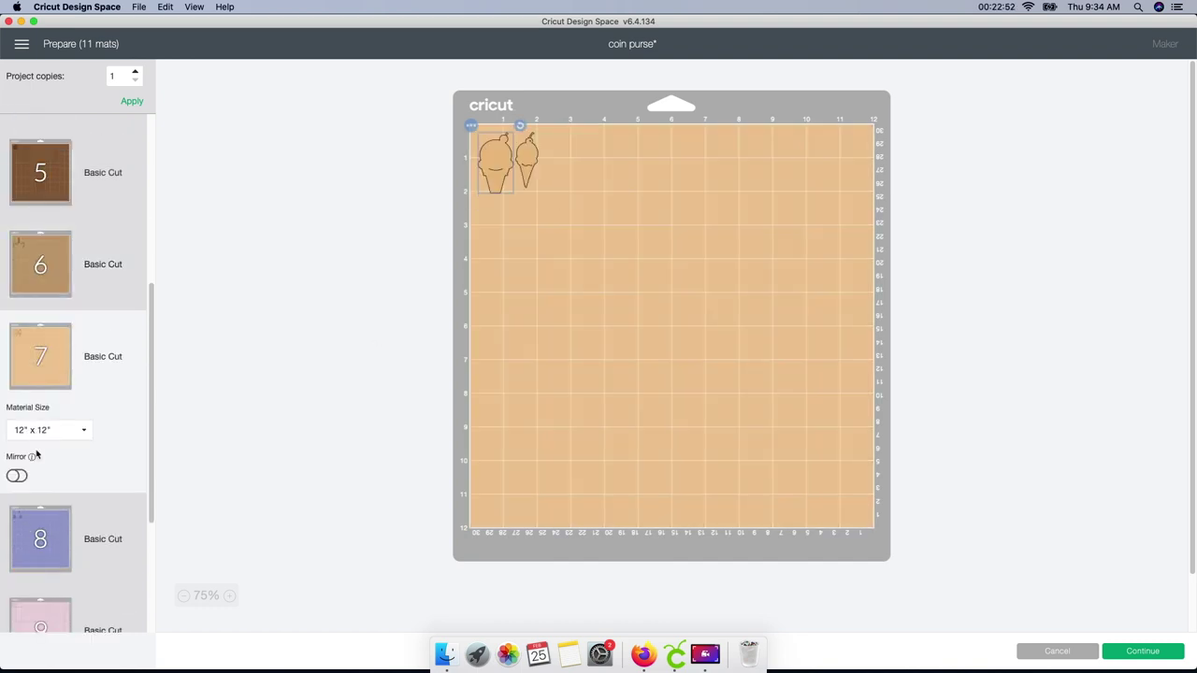
{"action": "left_click", "coordinate": [41, 528]}
{"action": "scroll", "coordinate": [38, 533], "scroll_direction": "down", "scroll_amount": 1}
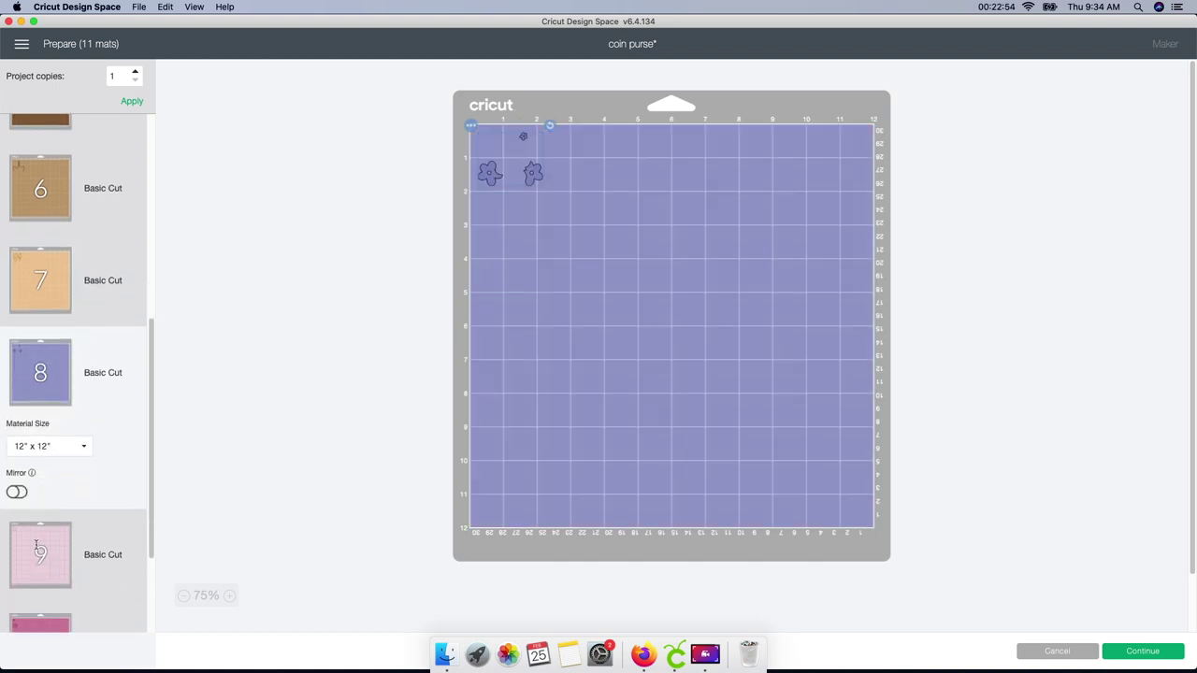
{"action": "left_click", "coordinate": [37, 555]}
{"action": "scroll", "coordinate": [38, 552], "scroll_direction": "down", "scroll_amount": 3}
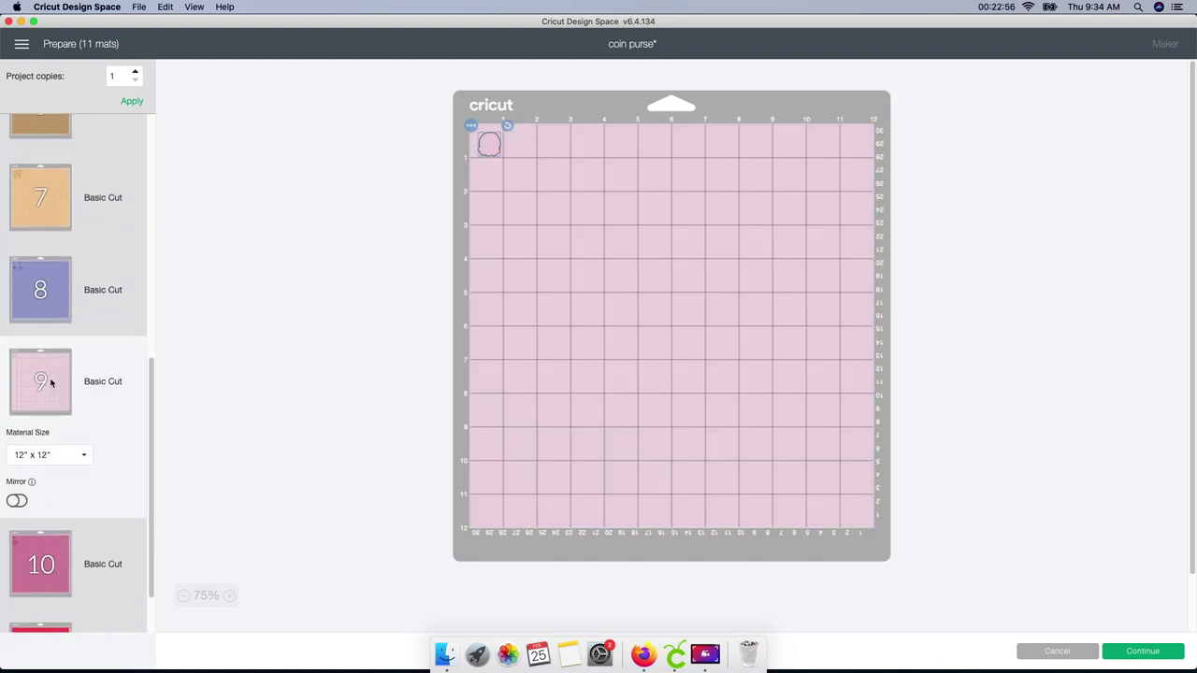
{"action": "scroll", "coordinate": [46, 430], "scroll_direction": "down", "scroll_amount": 2}
{"action": "left_click", "coordinate": [37, 471]}
{"action": "left_click", "coordinate": [42, 573]}
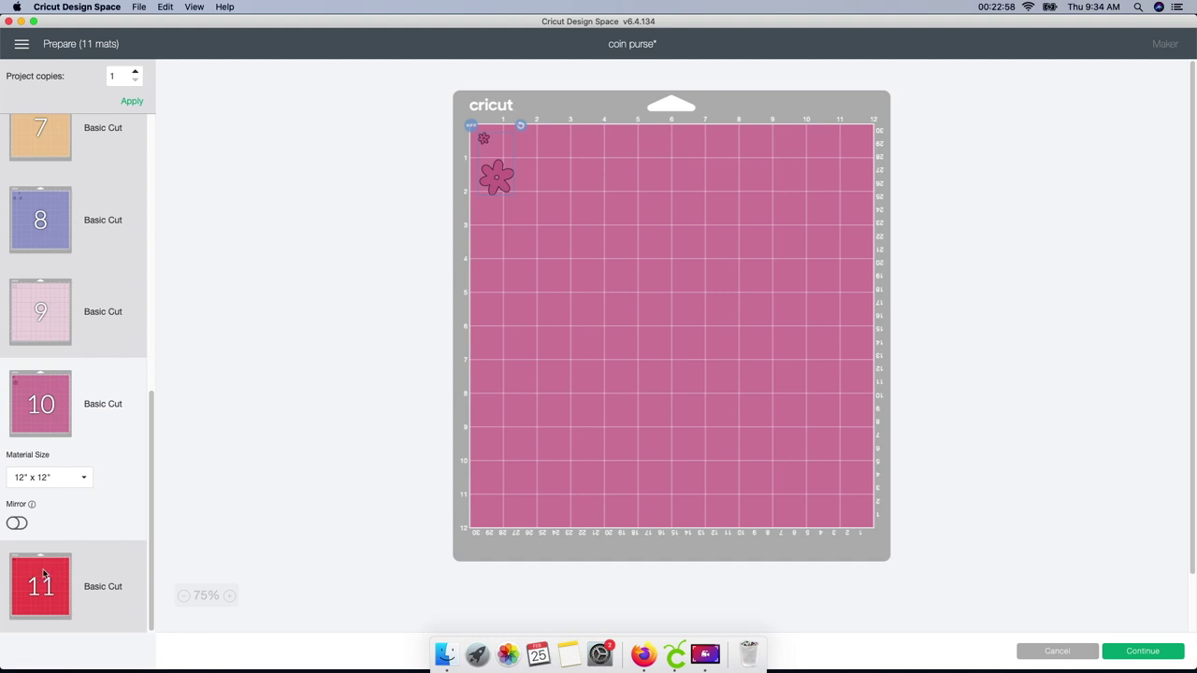